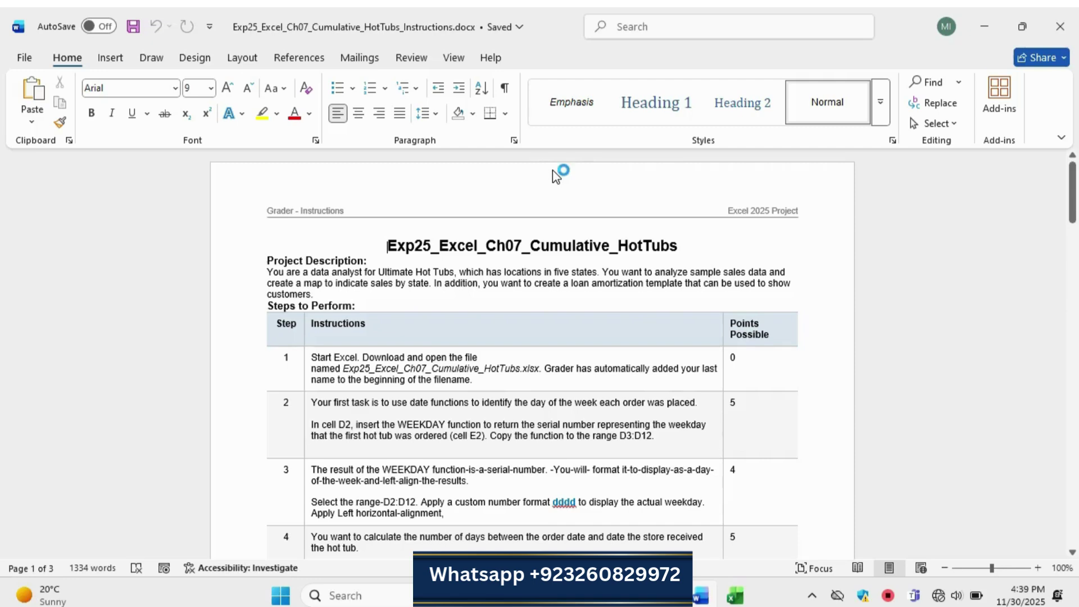
# Step: Zoom the instructions document to 130% and skim through it from the title to the Total Points row
pyautogui.click(1037, 567)
pyautogui.click(1038, 567)
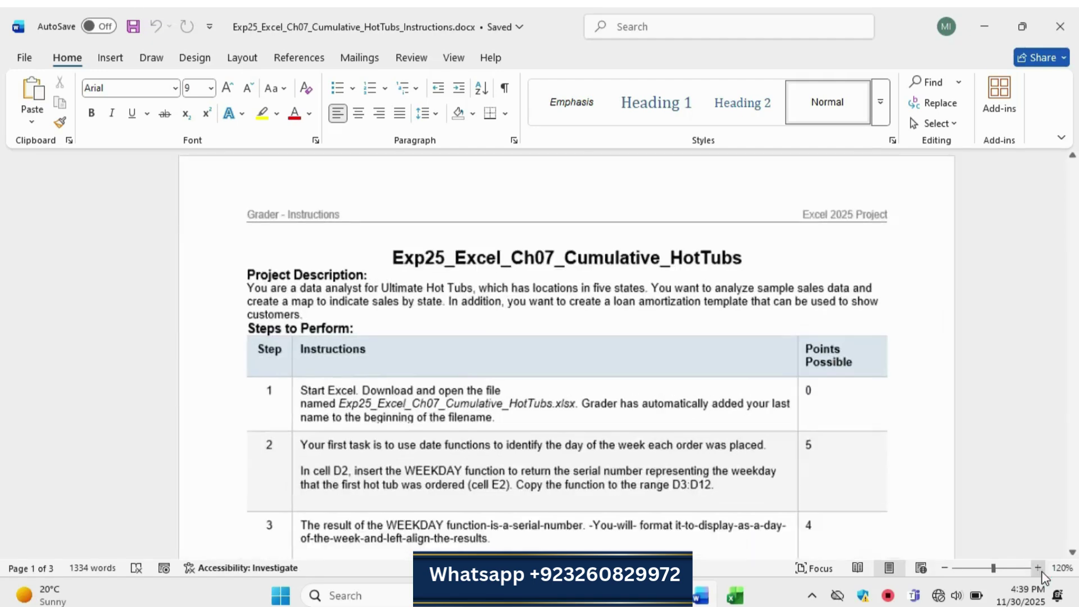
pyautogui.click(1037, 568)
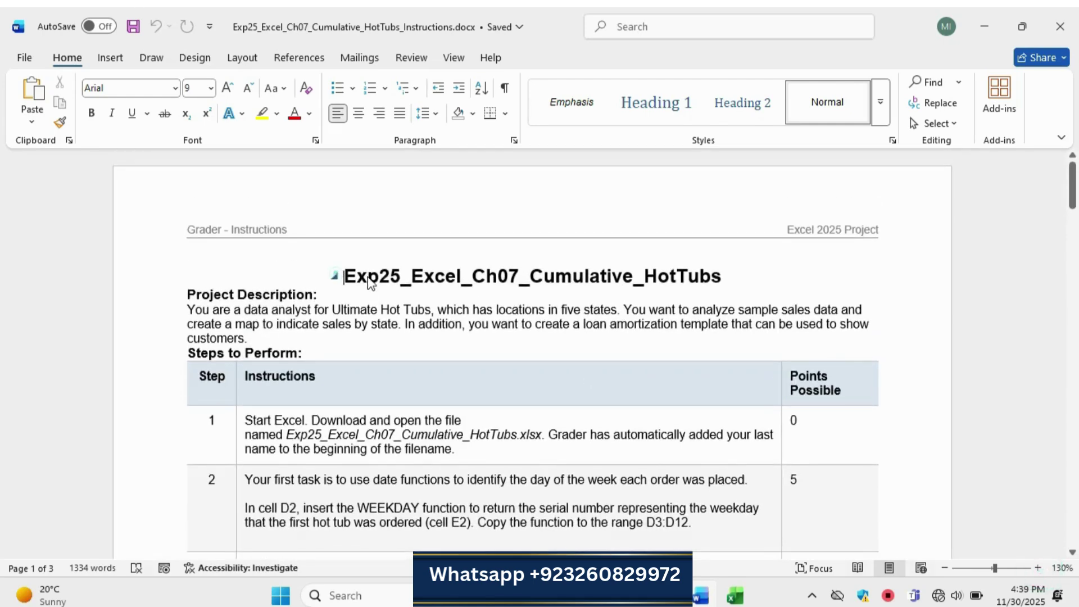
pyautogui.click(333, 274)
pyautogui.click(332, 276)
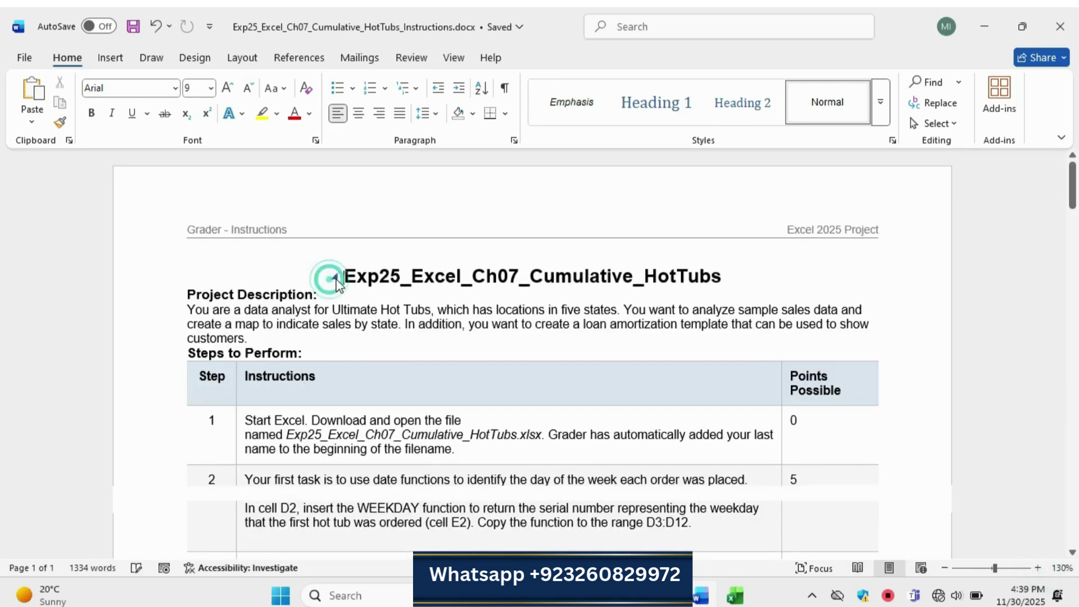
pyautogui.moveTo(345, 275); pyautogui.dragTo(700, 282)
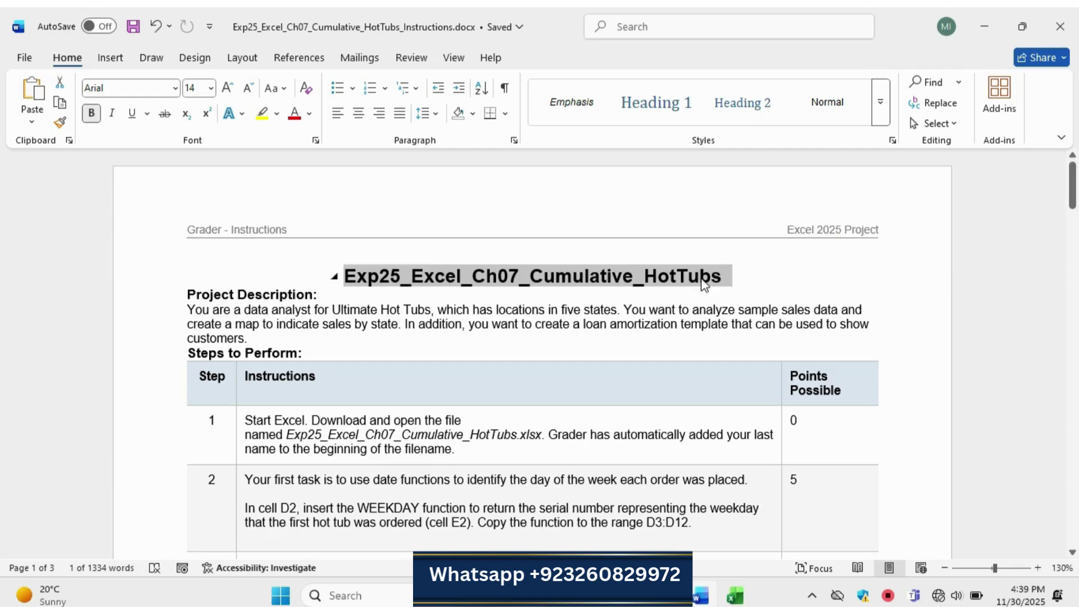
pyautogui.moveTo(1071, 197); pyautogui.dragTo(1073, 490)
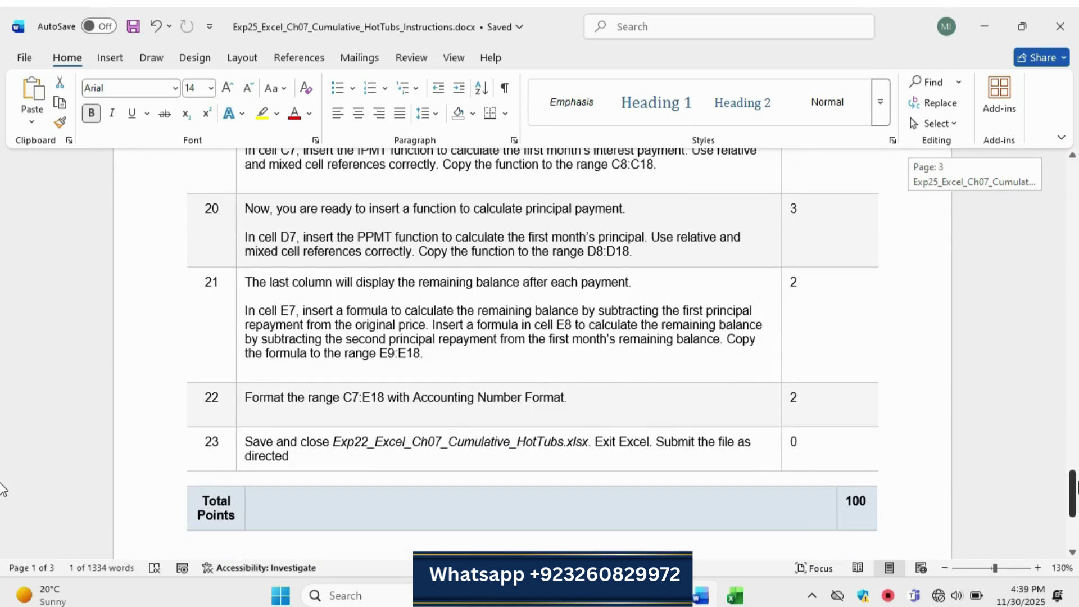
pyautogui.moveTo(3, 489); pyautogui.dragTo(3, 180)
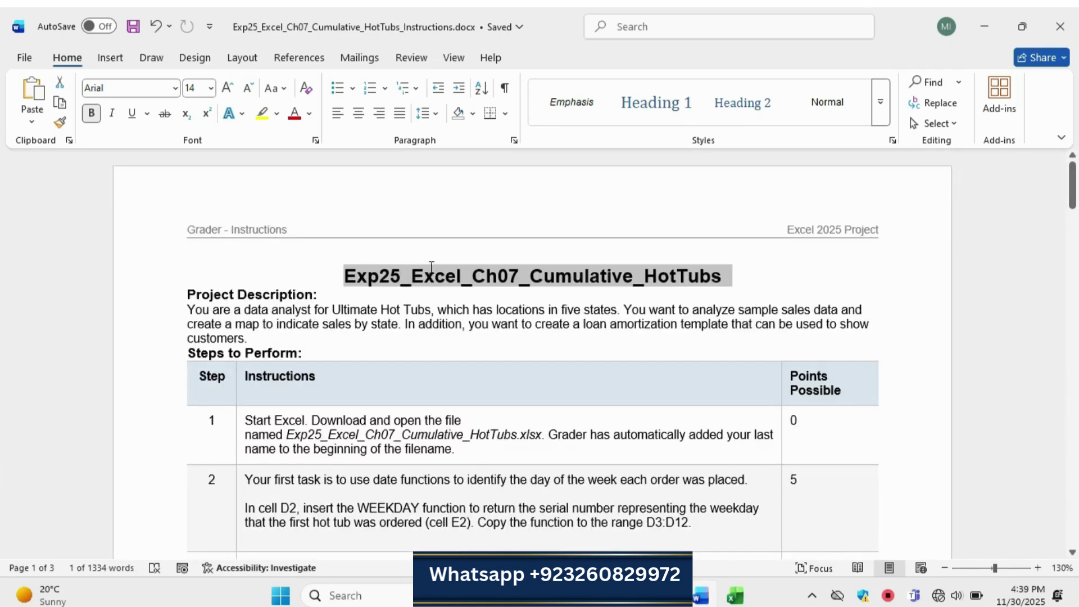
# Step: Enlarge the Project Description paragraph to 11 pt and highlight it in turquoise
pyautogui.scroll(-3, 260, 225)
pyautogui.tripleClick(187, 214)
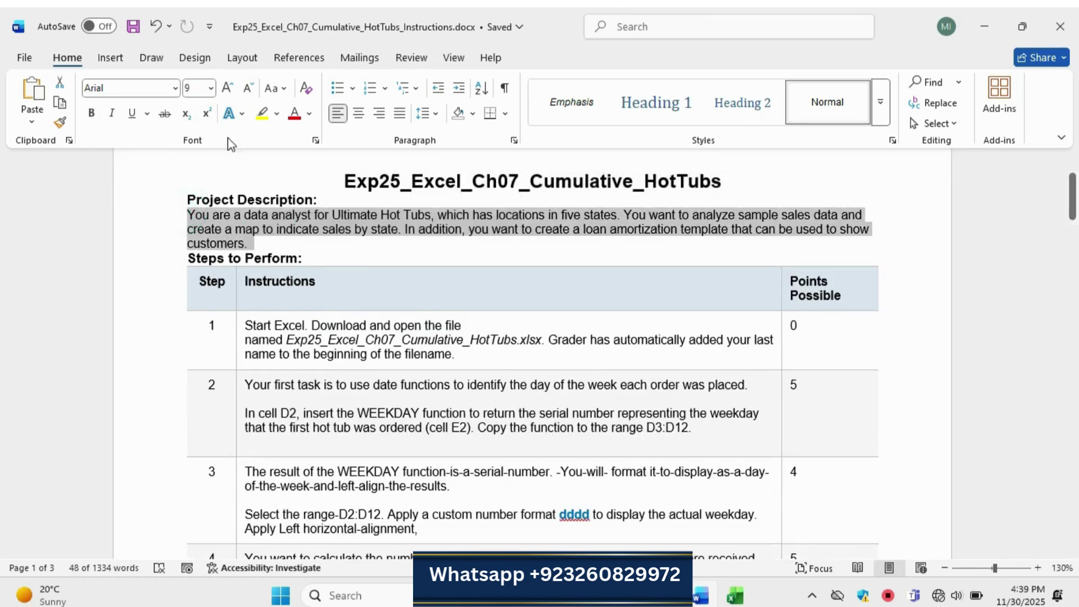
pyautogui.click(228, 88)
pyautogui.click(227, 89)
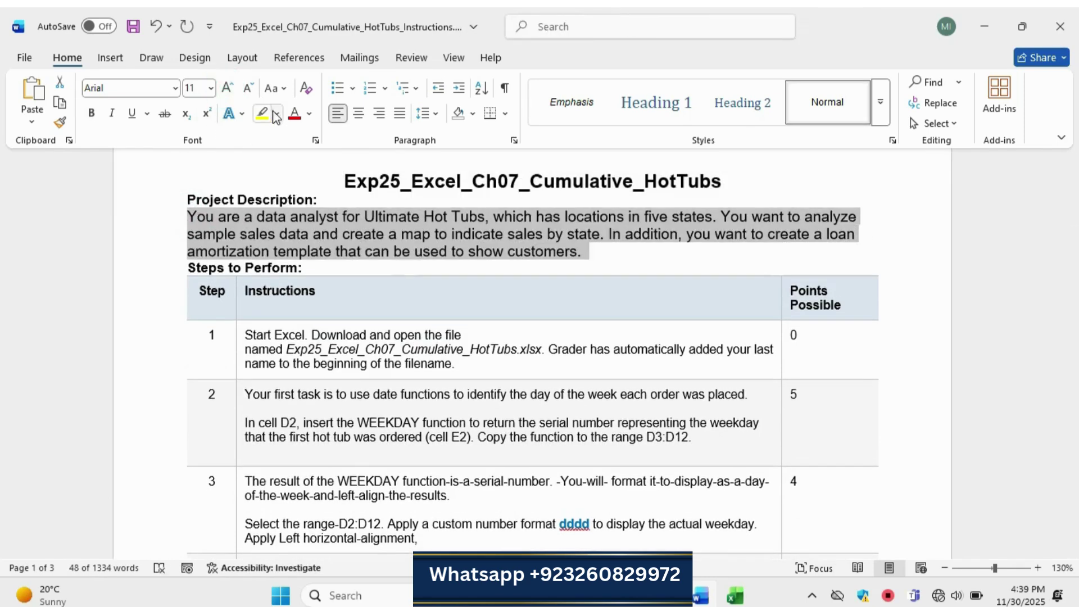
pyautogui.click(276, 113)
pyautogui.click(313, 177)
pyautogui.click(464, 264)
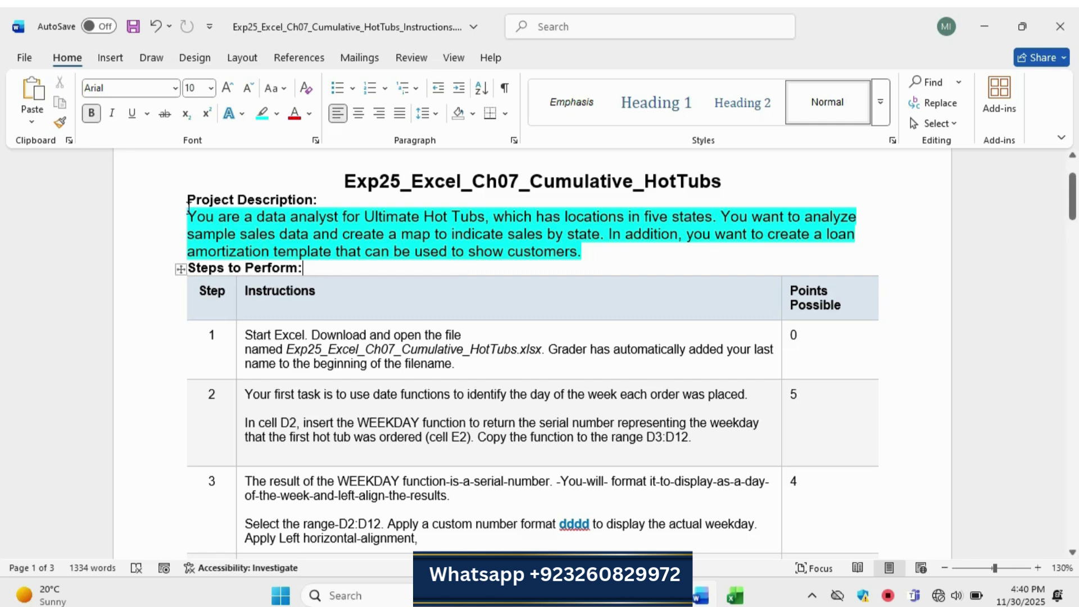
# Step: Reduce the Project Description paragraph to 9 pt and remove its highlight
pyautogui.moveTo(188, 211); pyautogui.dragTo(581, 251)
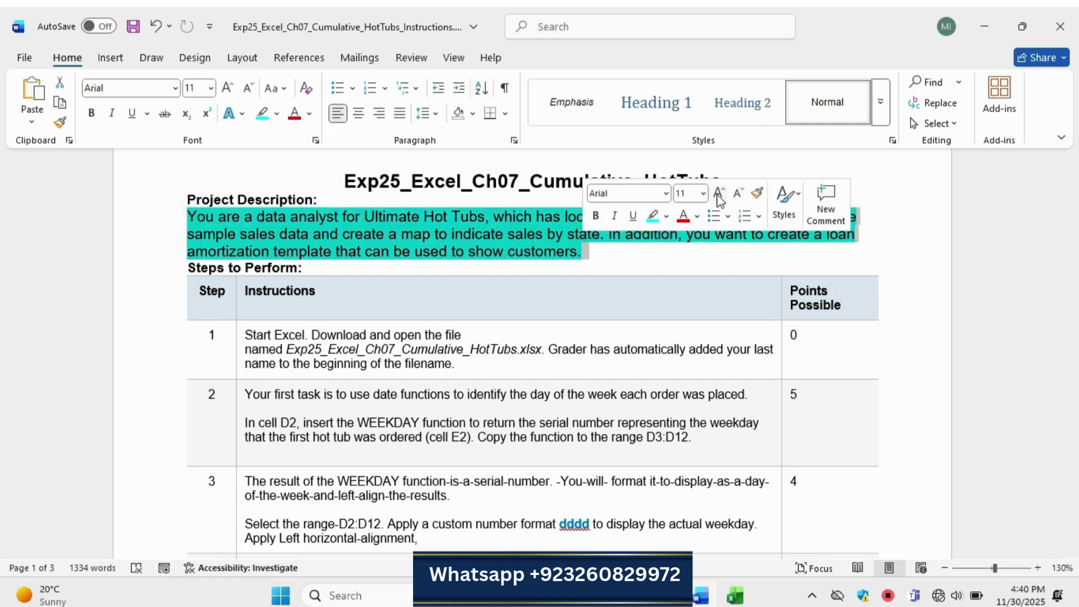
pyautogui.click(738, 193)
pyautogui.click(738, 193)
pyautogui.click(652, 216)
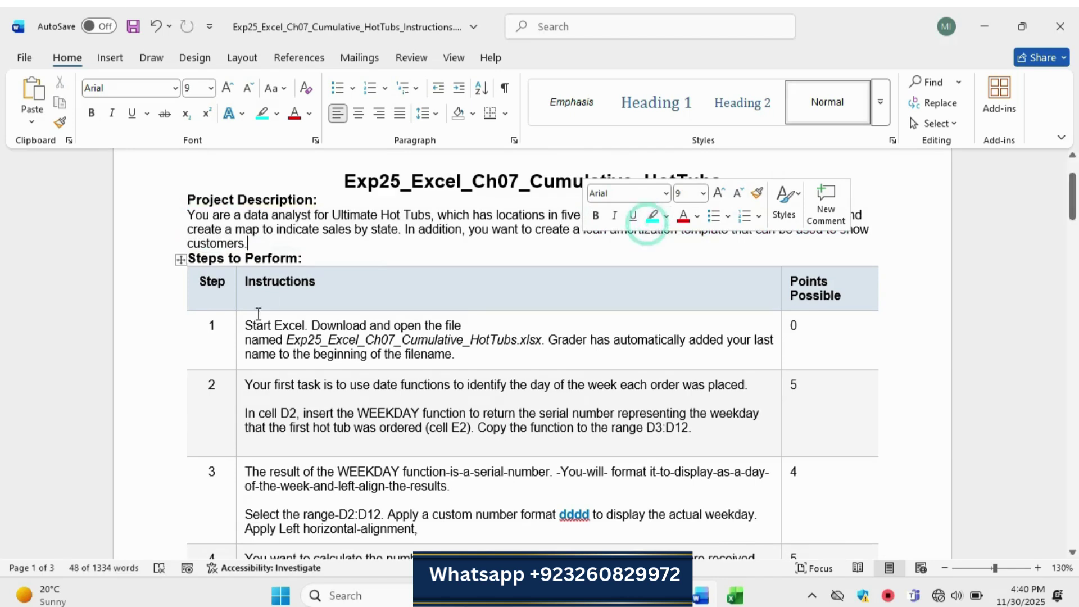
# Step: Enlarge the step 1 instructions in the table to 11 pt and highlight them in turquoise
pyautogui.click(231, 342)
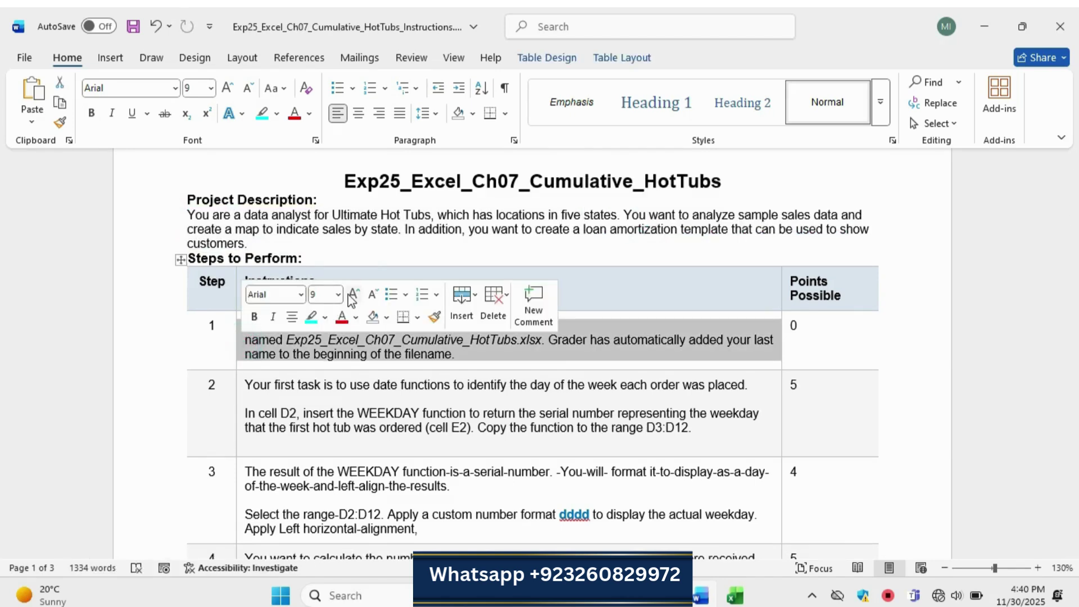
pyautogui.click(351, 294)
pyautogui.click(351, 294)
pyautogui.click(311, 317)
pyautogui.click(337, 365)
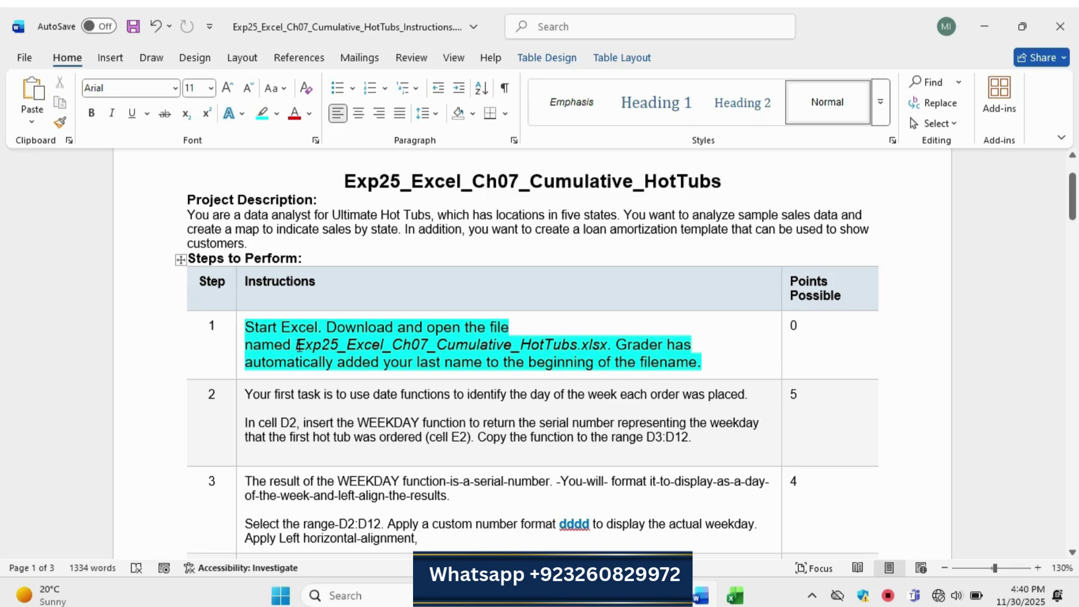
# Step: Compare the file name in step 1 with the workbook open in Excel, and return to the Word instructions
pyautogui.moveTo(299, 345); pyautogui.dragTo(608, 344)
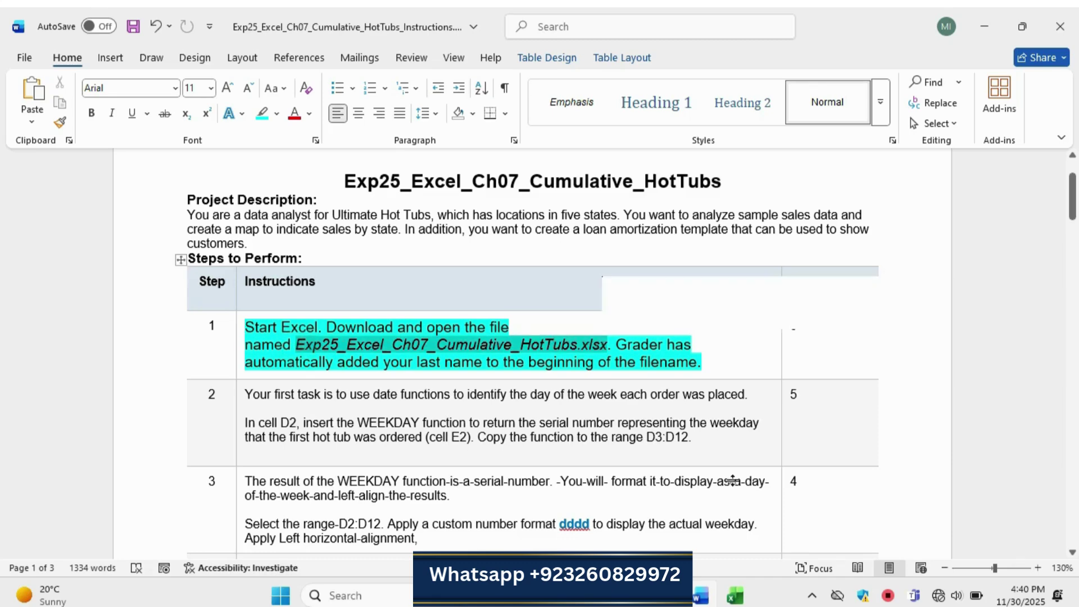
pyautogui.click(734, 595)
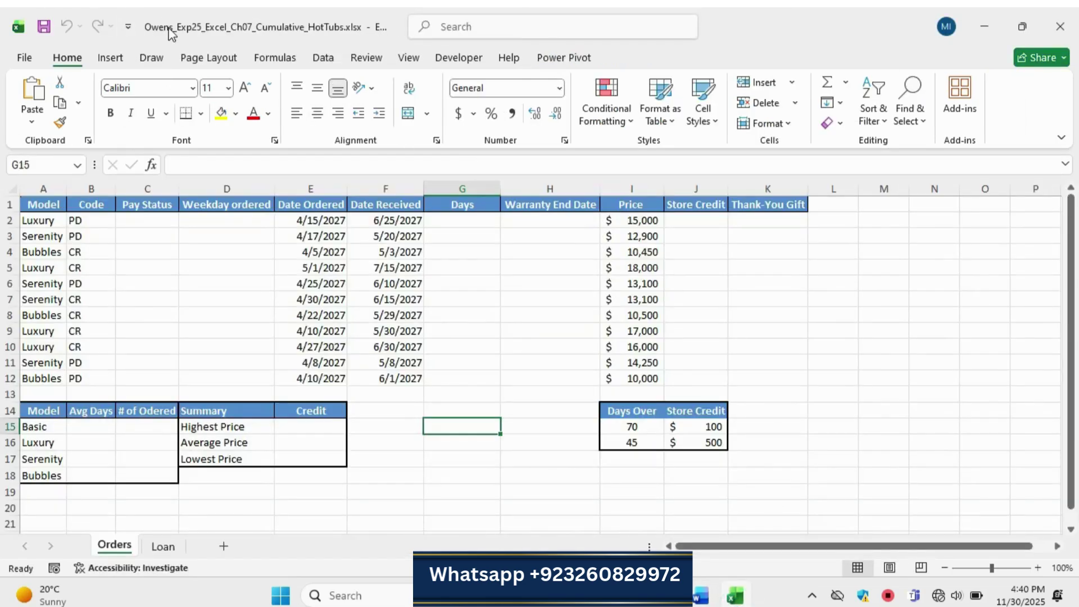
pyautogui.moveTo(1071, 315); pyautogui.dragTo(1075, 245)
pyautogui.click(701, 595)
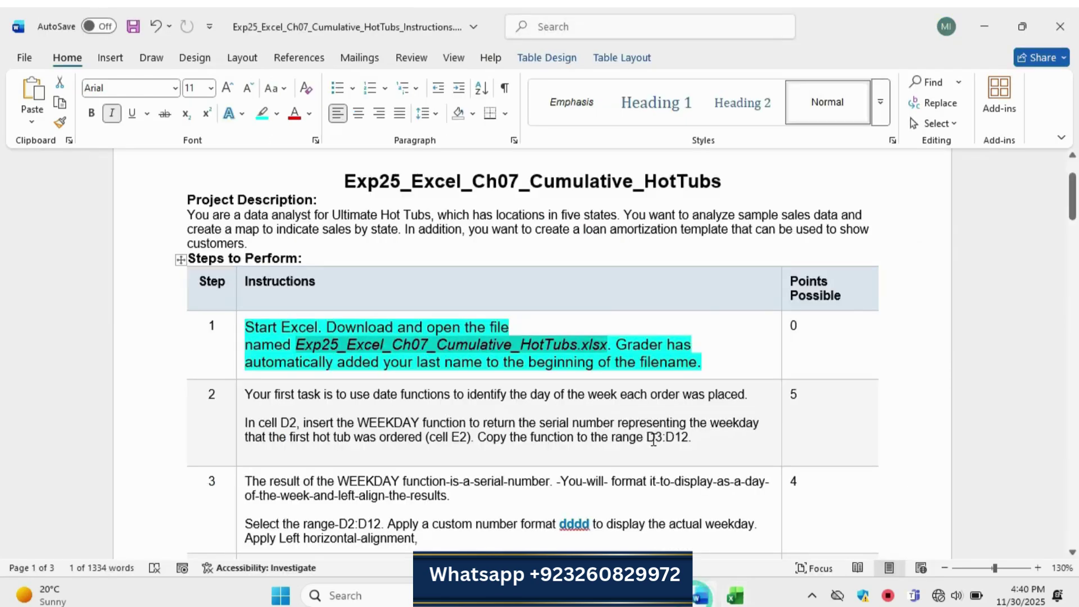
# Step: Reduce the step 1 instructions to 9 pt and remove their highlight
pyautogui.click(235, 349)
pyautogui.click(367, 297)
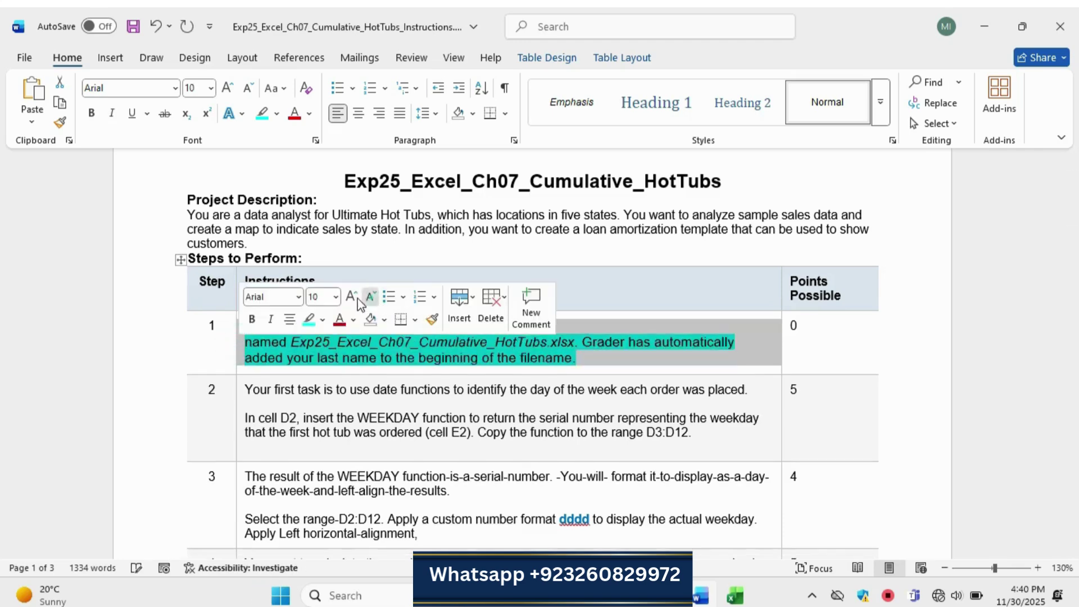
pyautogui.click(360, 303)
pyautogui.click(306, 320)
# Step: Enlarge the step 2 instructions to 11 pt and highlight them in turquoise
pyautogui.click(236, 405)
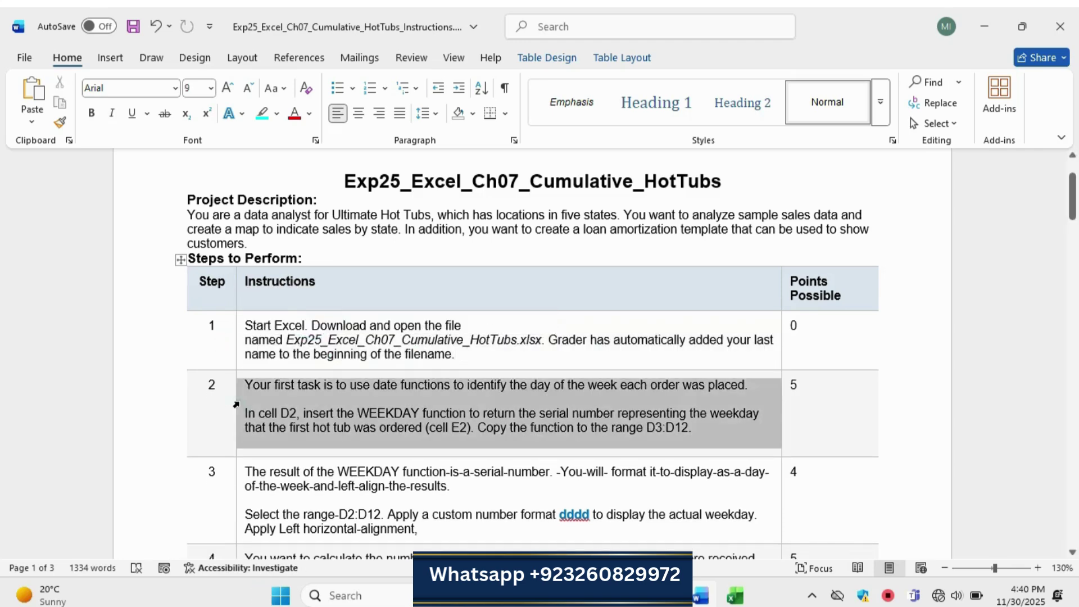
pyautogui.click(350, 353)
pyautogui.click(350, 353)
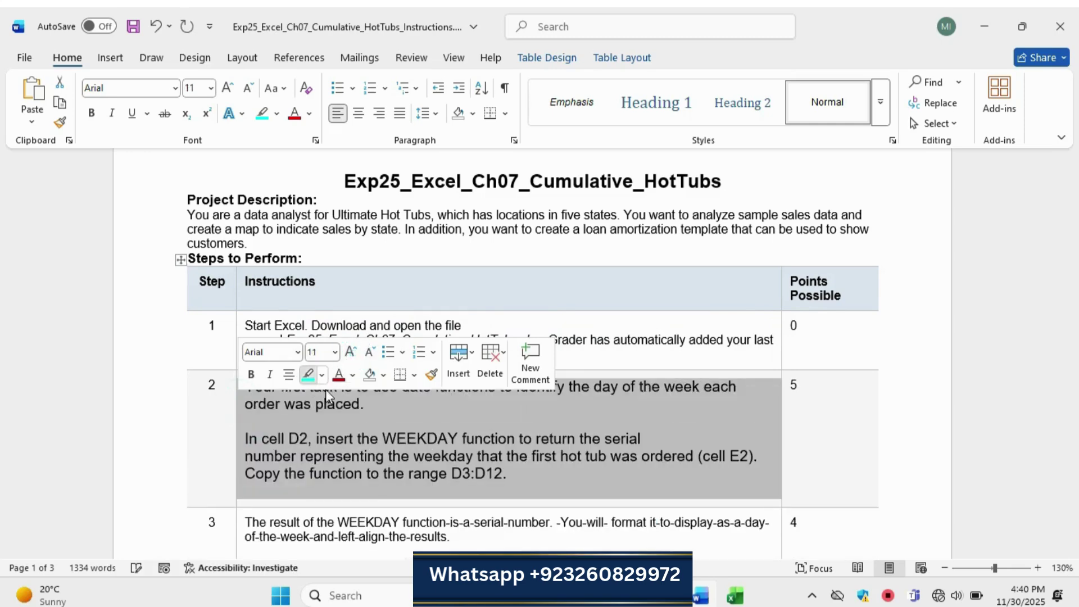
pyautogui.click(308, 374)
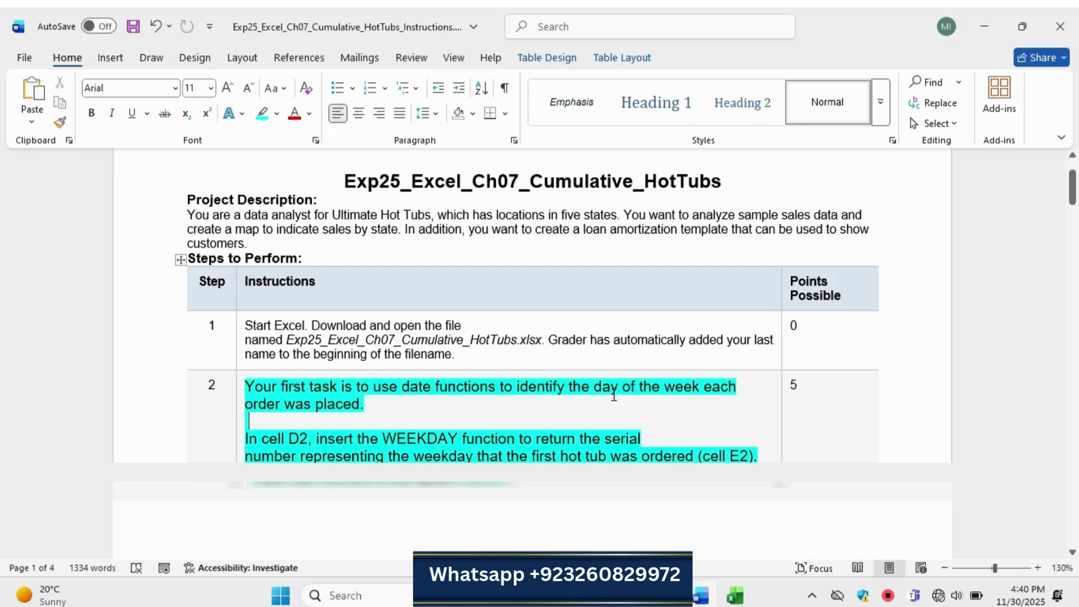
pyautogui.scroll(-1, 297, 409)
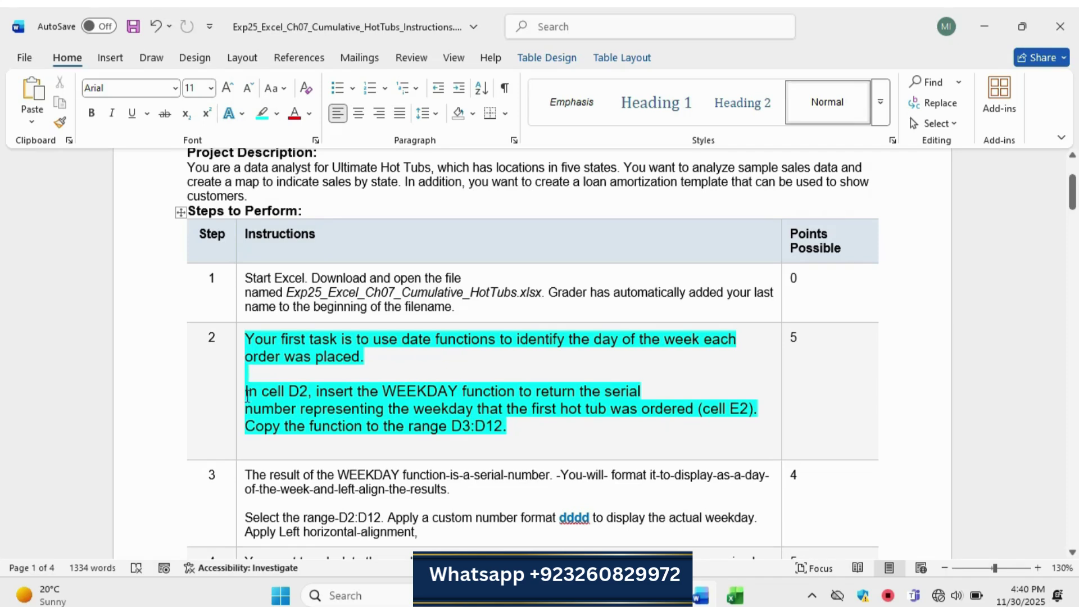
# Step: Following the step 2 instructions, switch to Excel and enter =WEEKDAY(E2) in cell D2 of the Orders sheet
pyautogui.moveTo(247, 393); pyautogui.dragTo(763, 413)
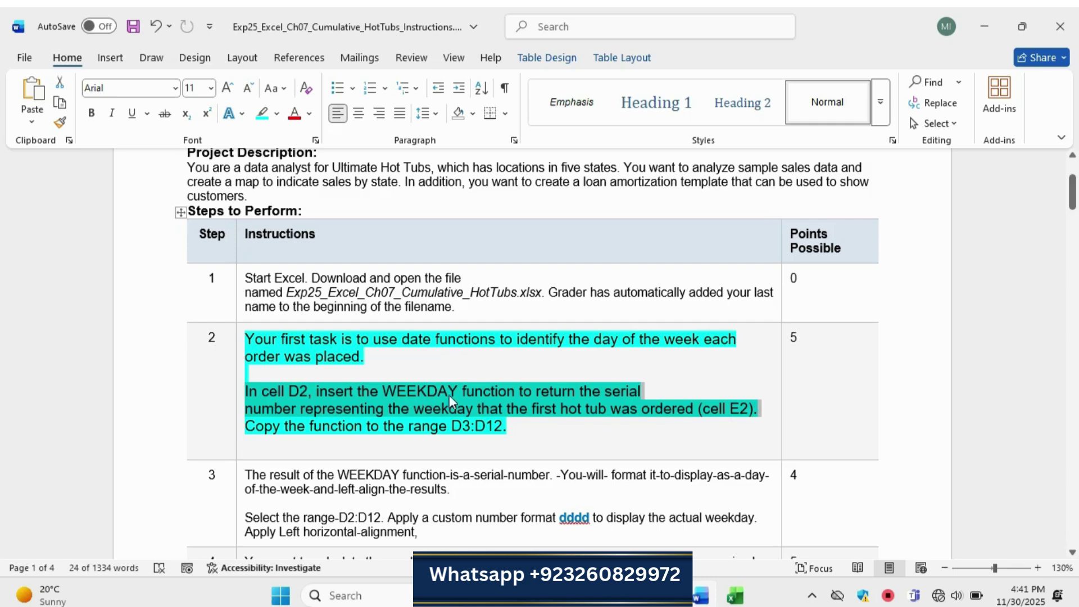
pyautogui.click(748, 539)
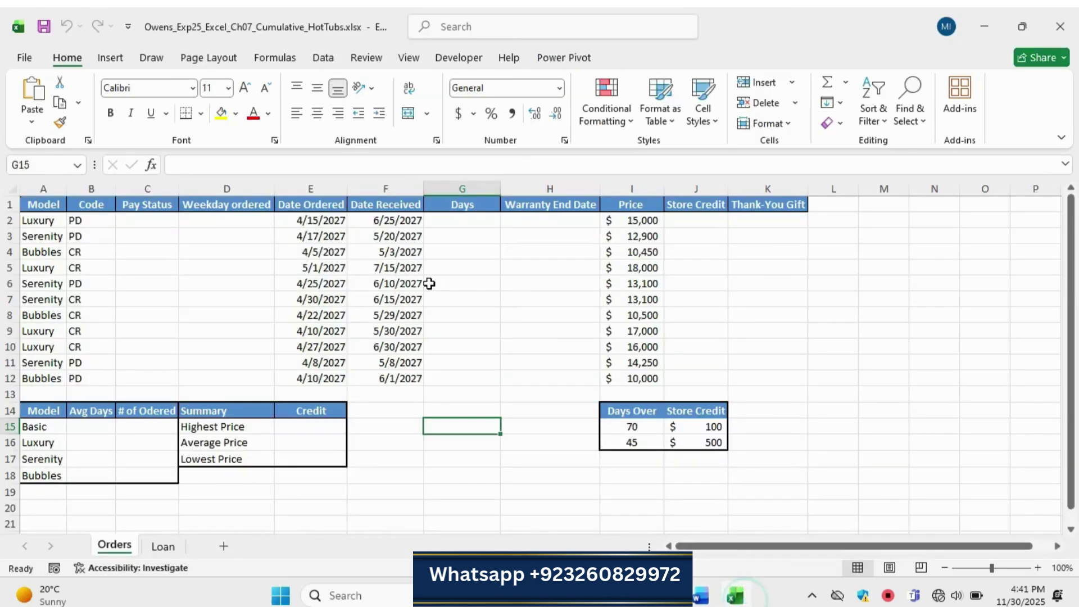
pyautogui.click(235, 225)
pyautogui.write('=')
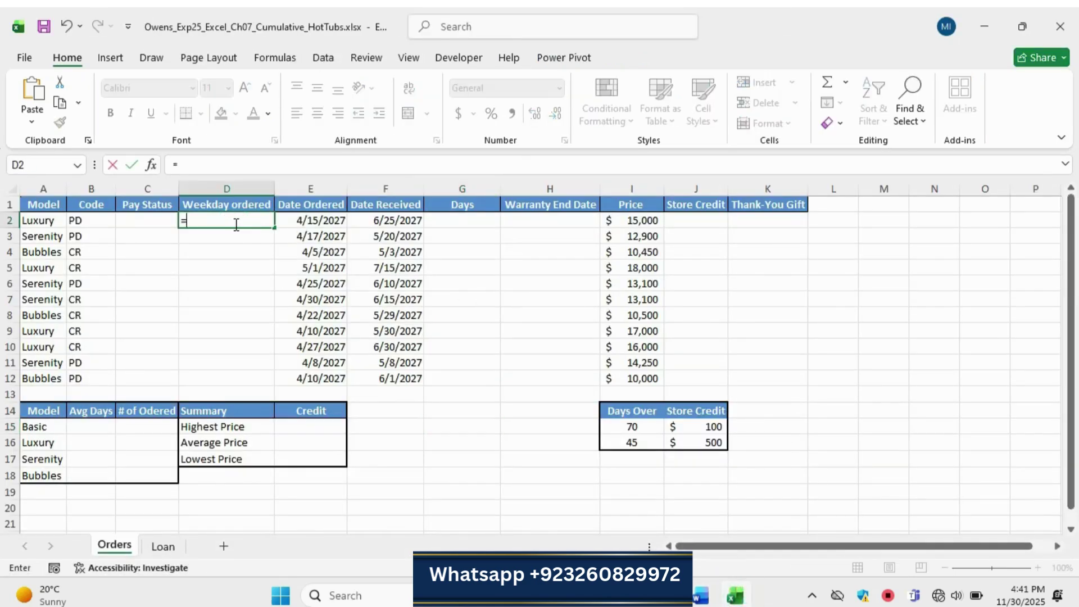
pyautogui.write('wee')
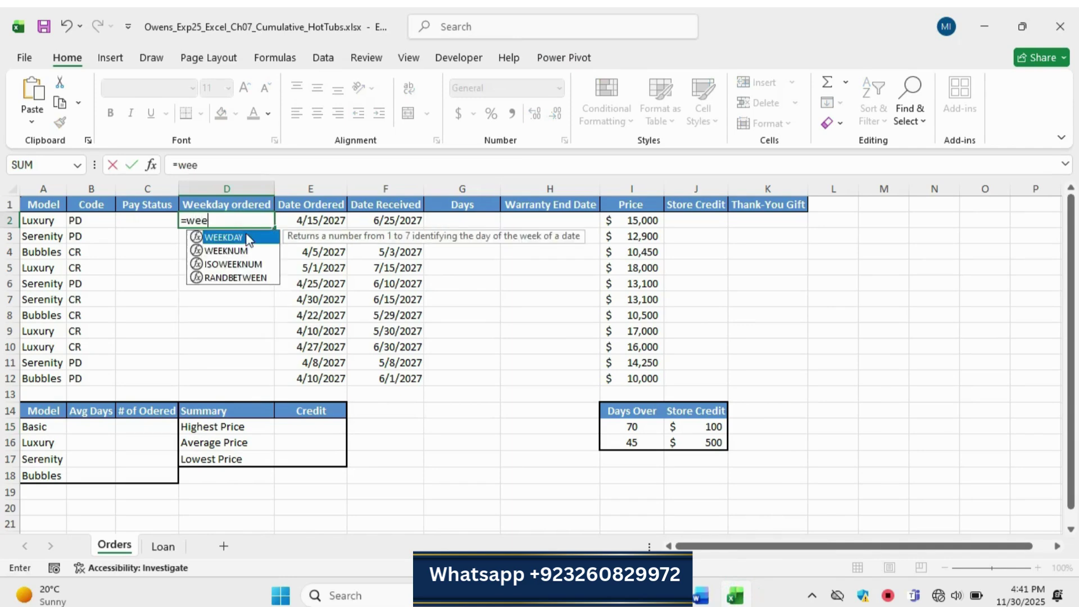
pyautogui.doubleClick(249, 239)
pyautogui.click(701, 594)
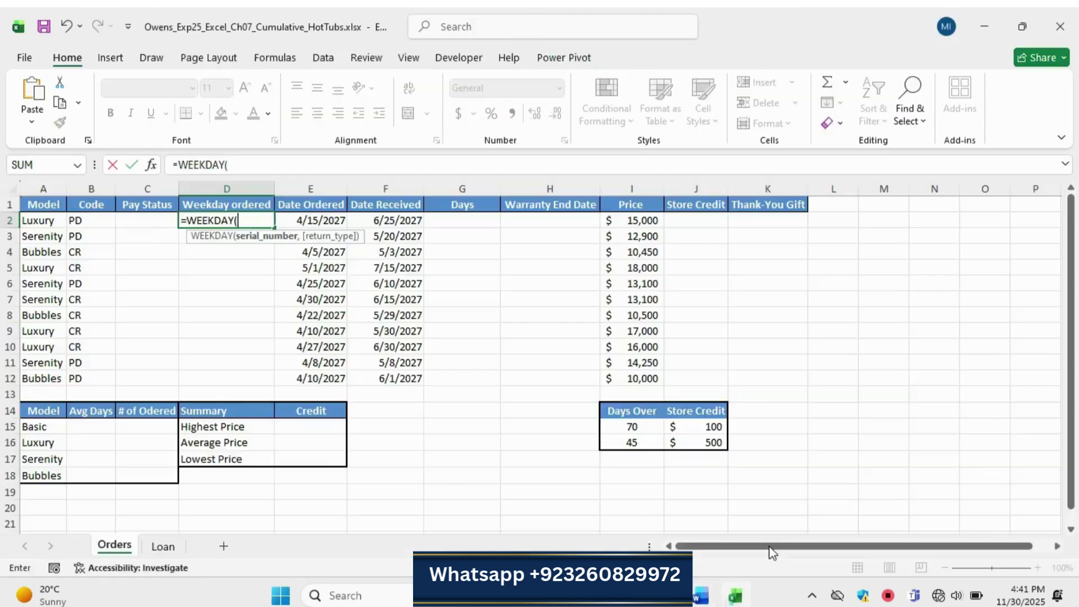
pyautogui.click(734, 594)
pyautogui.click(309, 220)
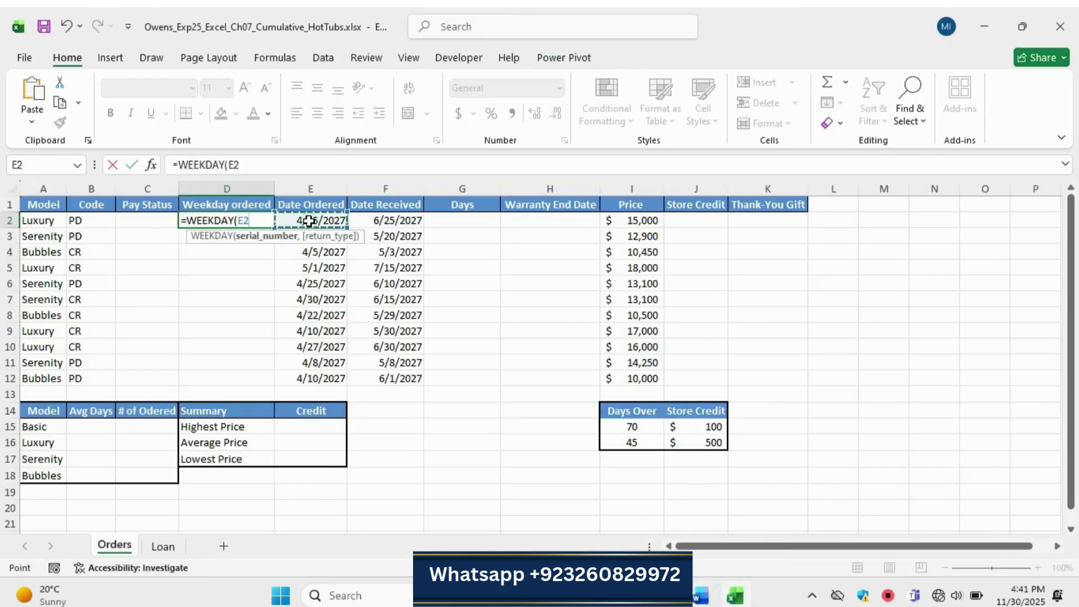
pyautogui.press('Return')
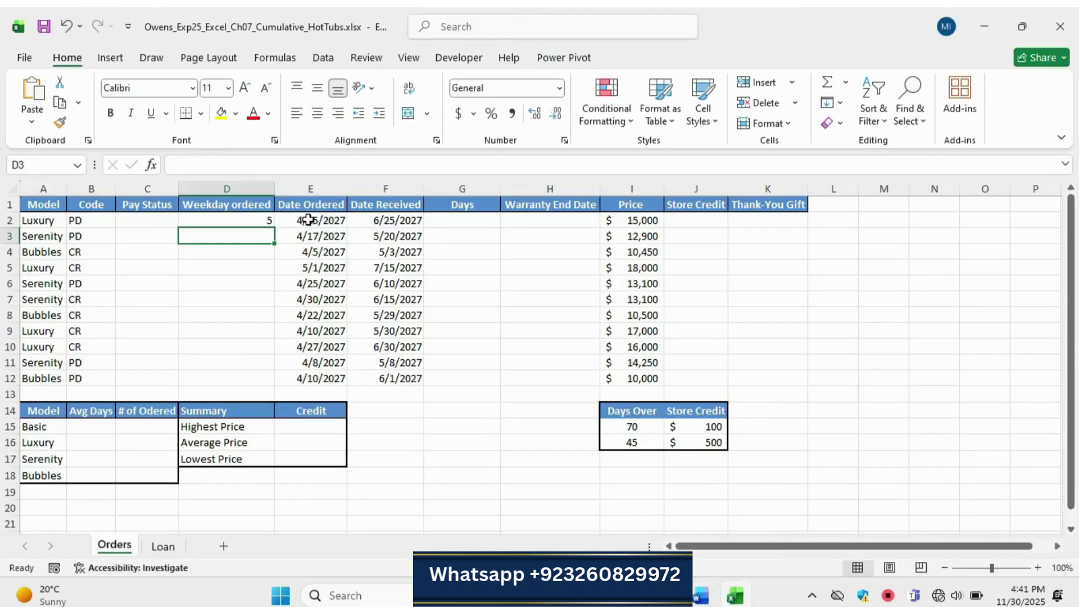
# Step: Check the copy instruction in Word and copy the WEEKDAY formula from D2 to the range D3:D12 in Excel
pyautogui.click(249, 219)
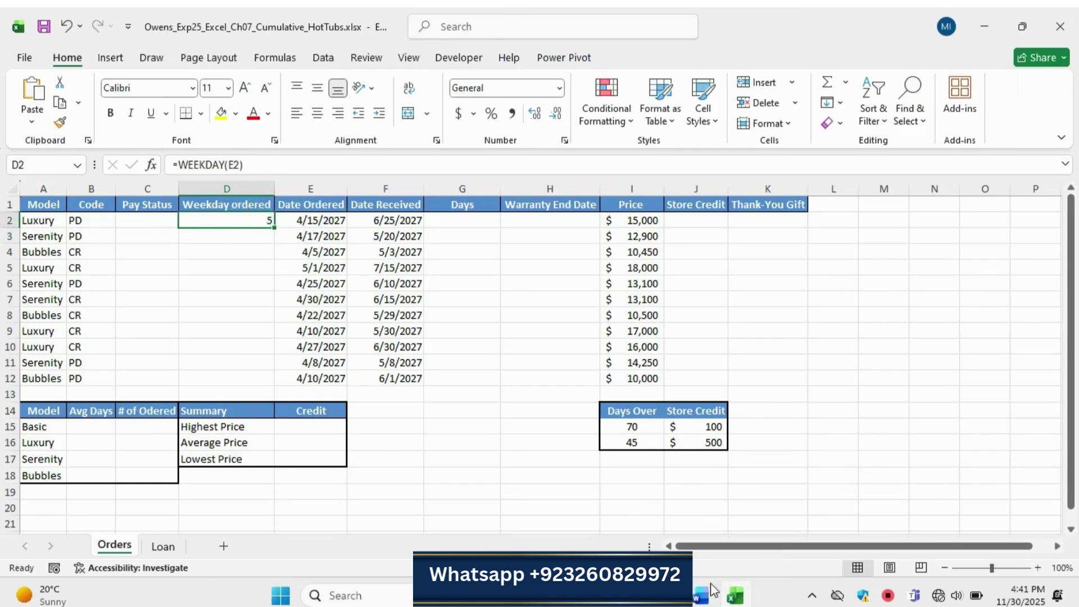
pyautogui.click(706, 589)
pyautogui.moveTo(246, 427); pyautogui.dragTo(499, 430)
pyautogui.click(735, 594)
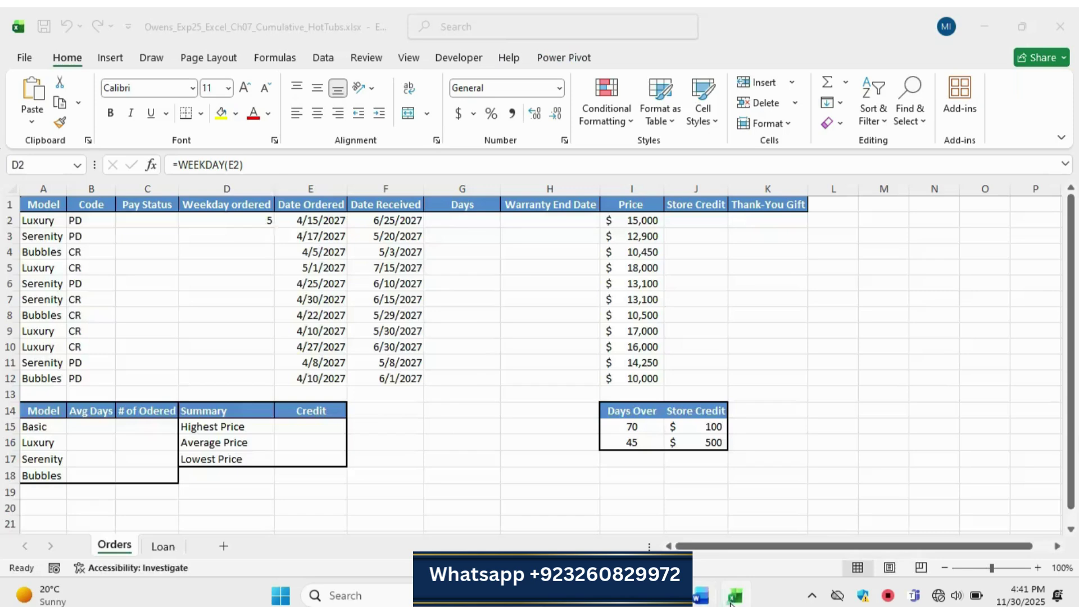
pyautogui.moveTo(274, 230); pyautogui.dragTo(265, 391)
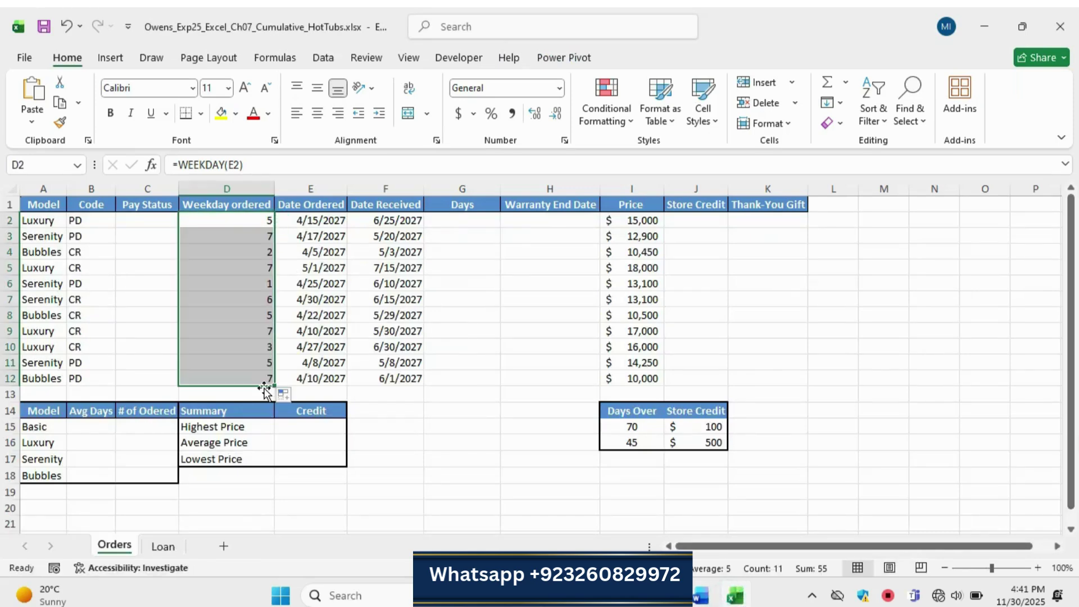
# Step: Switch to the Word instructions, reduce the step 2 text to 9 pt and remove its highlight
pyautogui.click(699, 596)
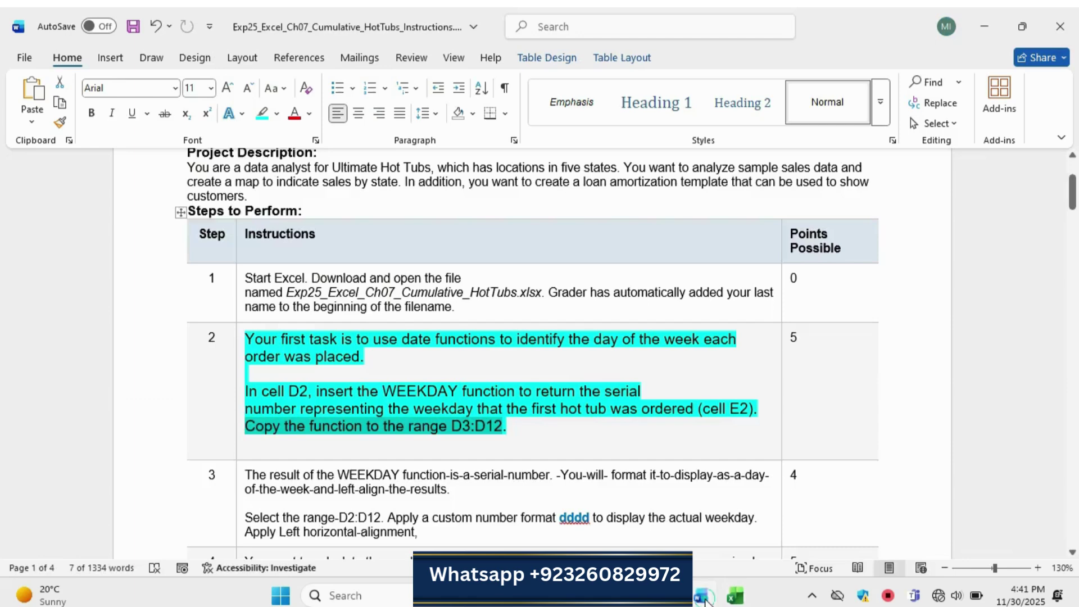
pyautogui.click(241, 382)
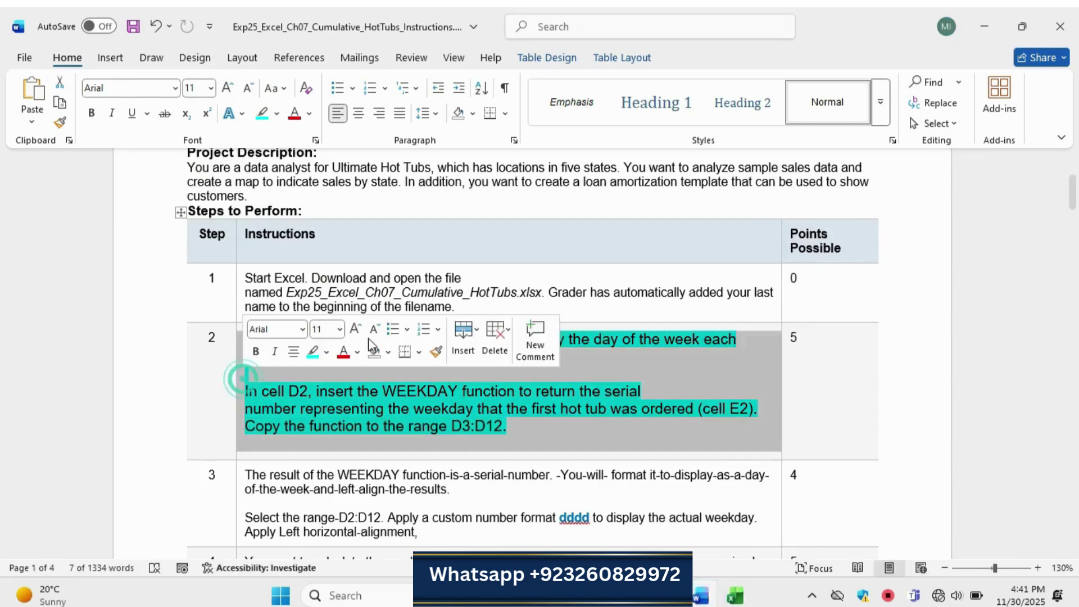
pyautogui.doubleClick(373, 331)
pyautogui.click(312, 352)
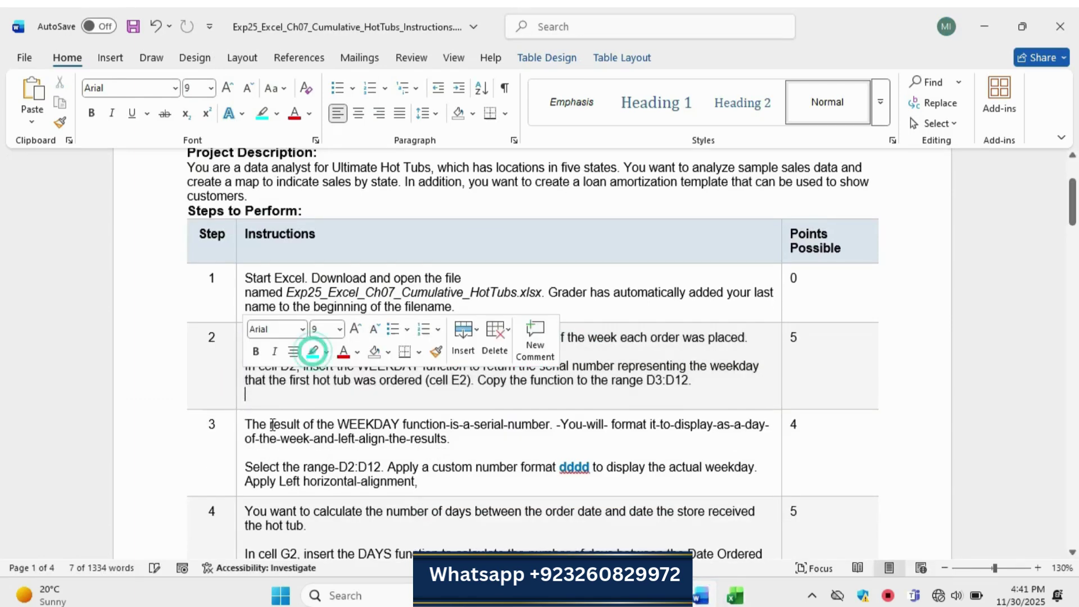
# Step: Enlarge the step 3 instructions to 11 pt and highlight them in turquoise
pyautogui.click(236, 451)
pyautogui.click(353, 401)
pyautogui.click(351, 400)
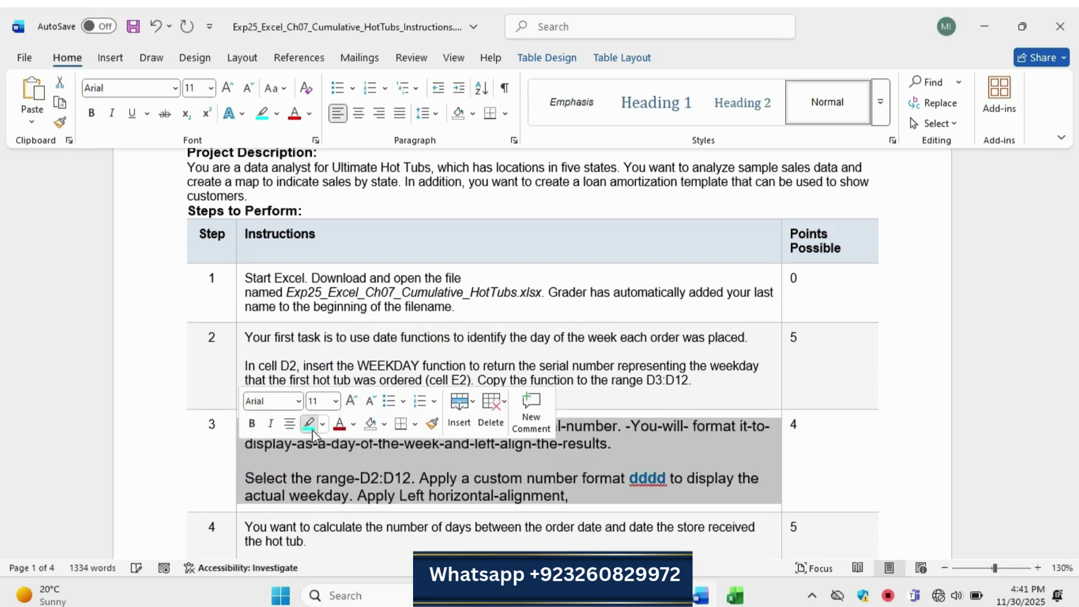
pyautogui.click(309, 423)
pyautogui.click(436, 467)
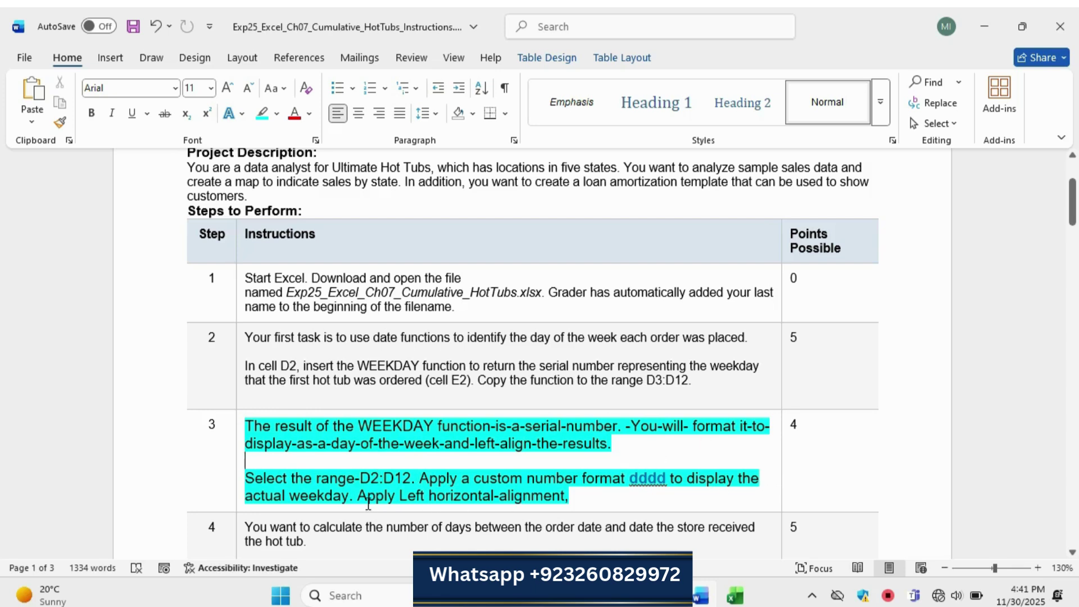
# Step: Review the step 3 range and custom number format instructions in Word, checking the D2:D12 selection in Excel and returning to the workbook
pyautogui.click(245, 477)
pyautogui.hotkey('ctrl', 'shift', 'Right')
pyautogui.hotkey('ctrl', 'shift', 'Right')
pyautogui.hotkey('ctrl', 'shift', 'Right')
pyautogui.hotkey('ctrl', 'shift', 'Right')
pyautogui.hotkey('ctrl', 'shift', 'Right')
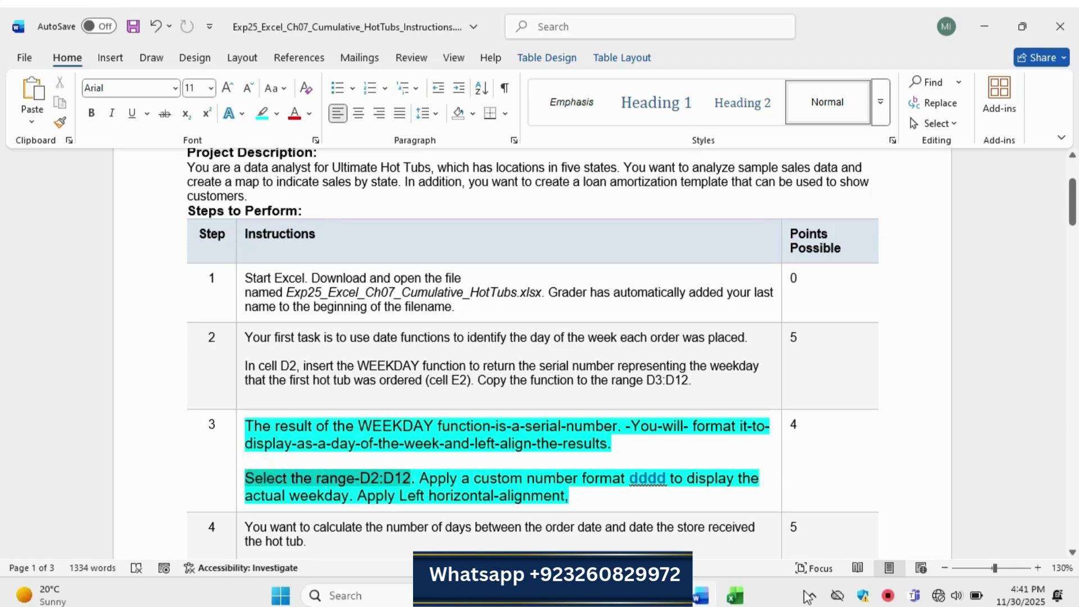
pyautogui.click(734, 595)
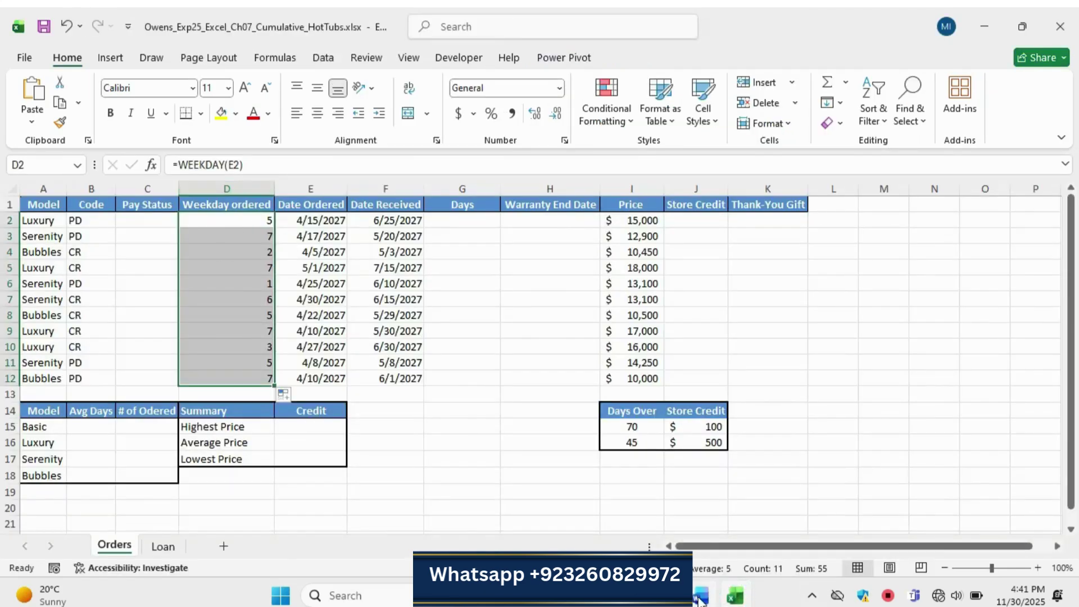
pyautogui.click(699, 597)
pyautogui.moveTo(436, 482); pyautogui.dragTo(343, 491)
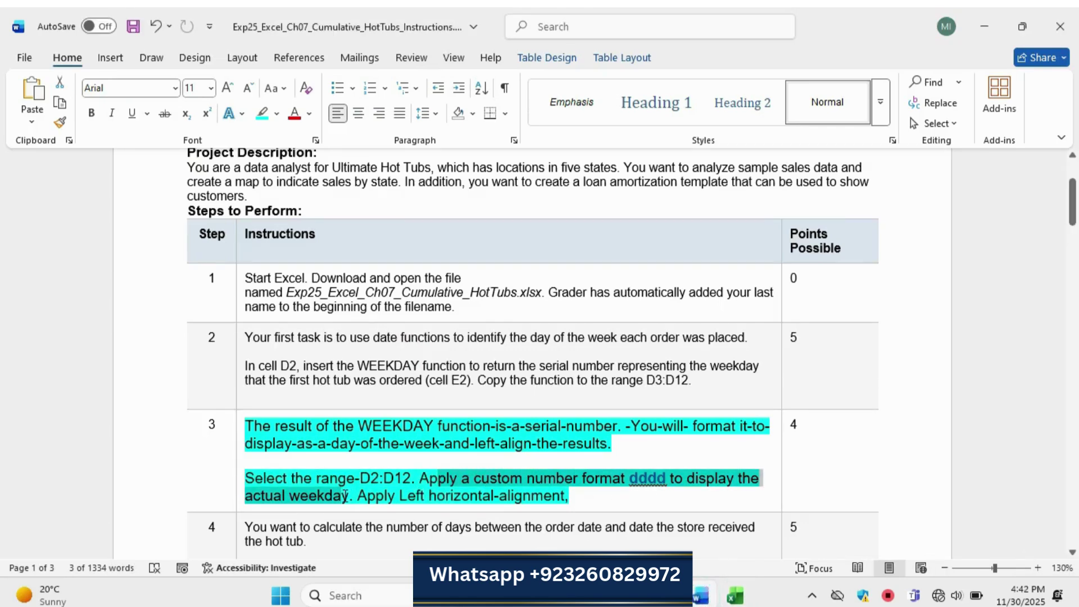
pyautogui.hotkey('alt', 'Tab')
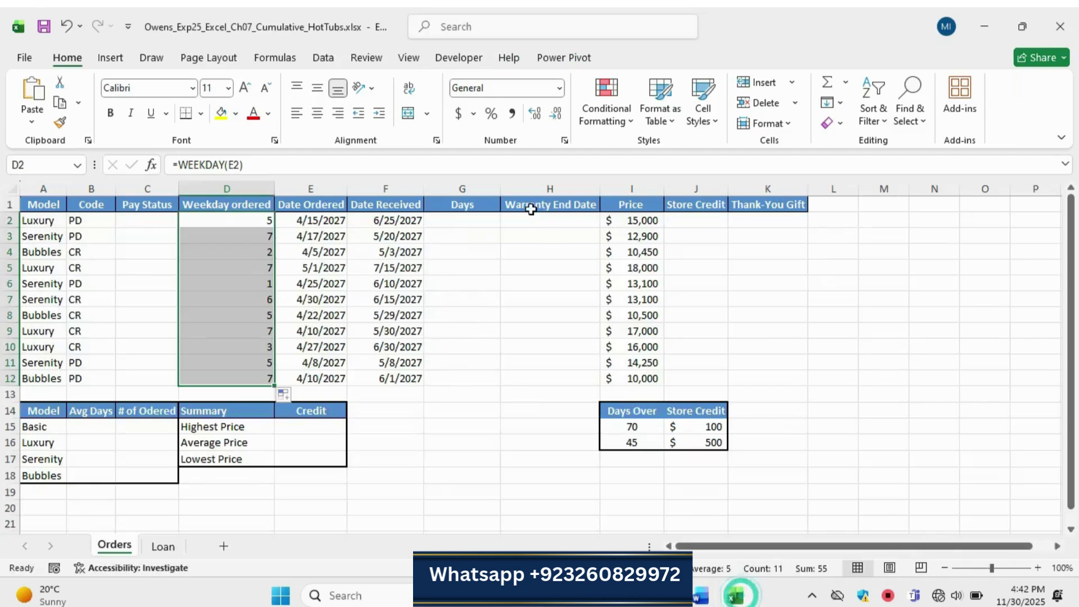
# Step: Apply the custom number format dddd to the selected range D2:D12 on the Orders sheet
pyautogui.click(564, 140)
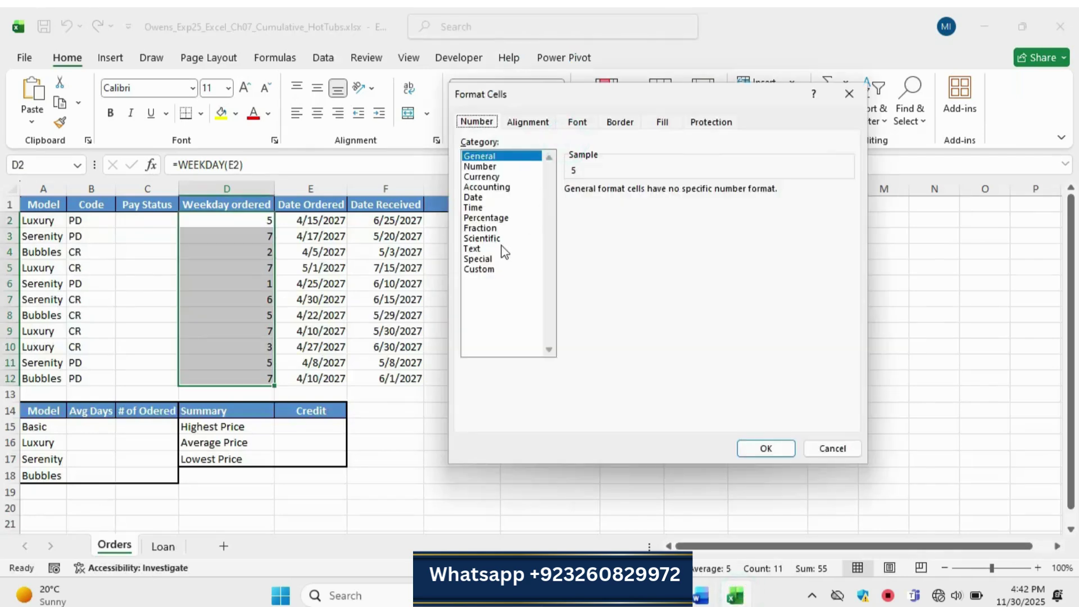
pyautogui.click(486, 269)
pyautogui.click(602, 227)
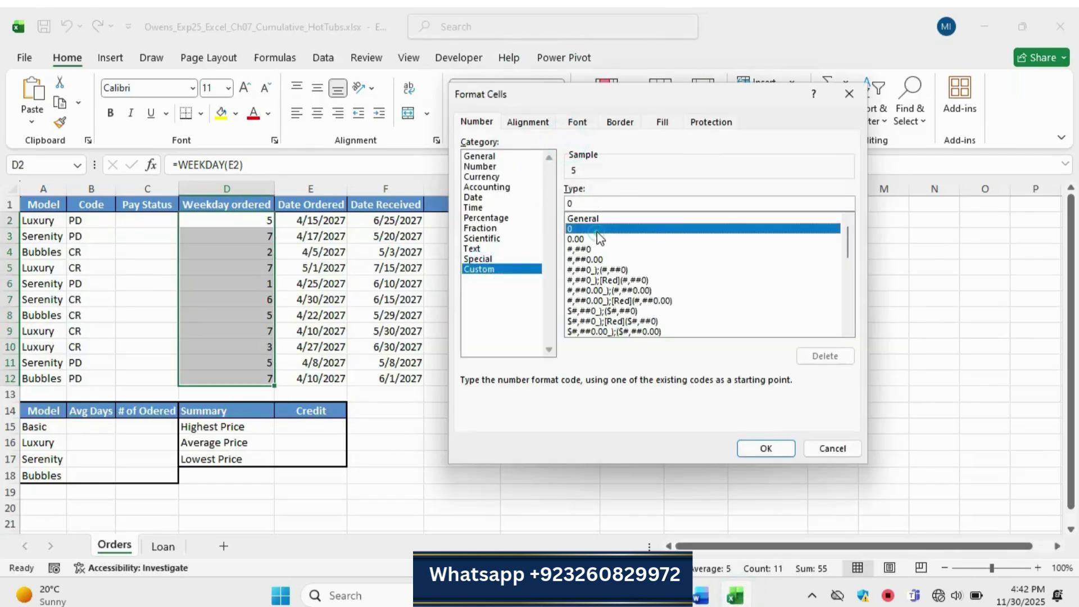
pyautogui.click(611, 203)
pyautogui.press('BackSpace')
pyautogui.write('dd')
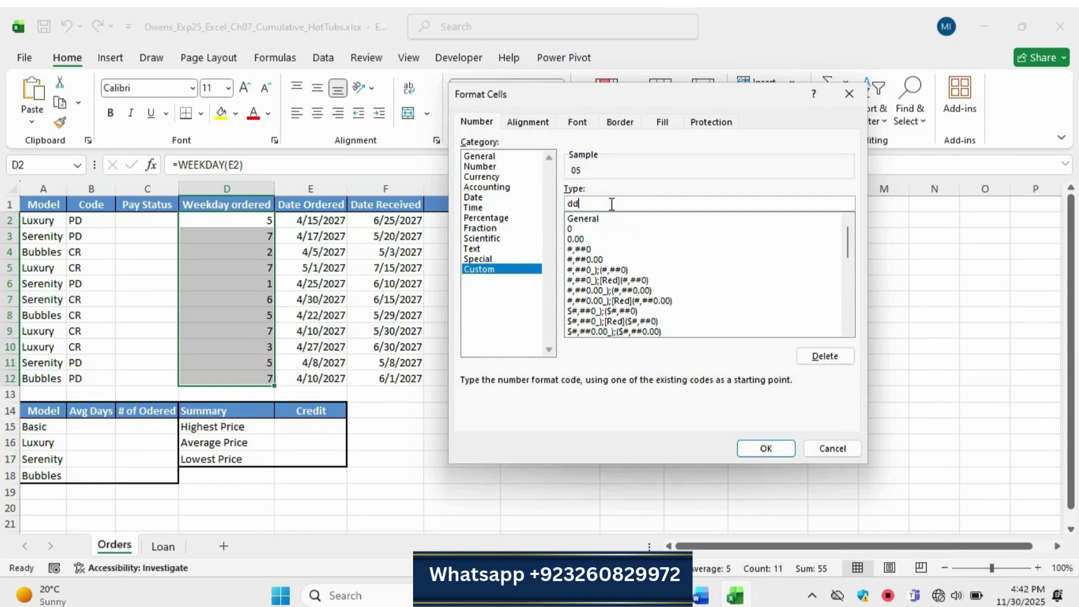
pyautogui.write('dd')
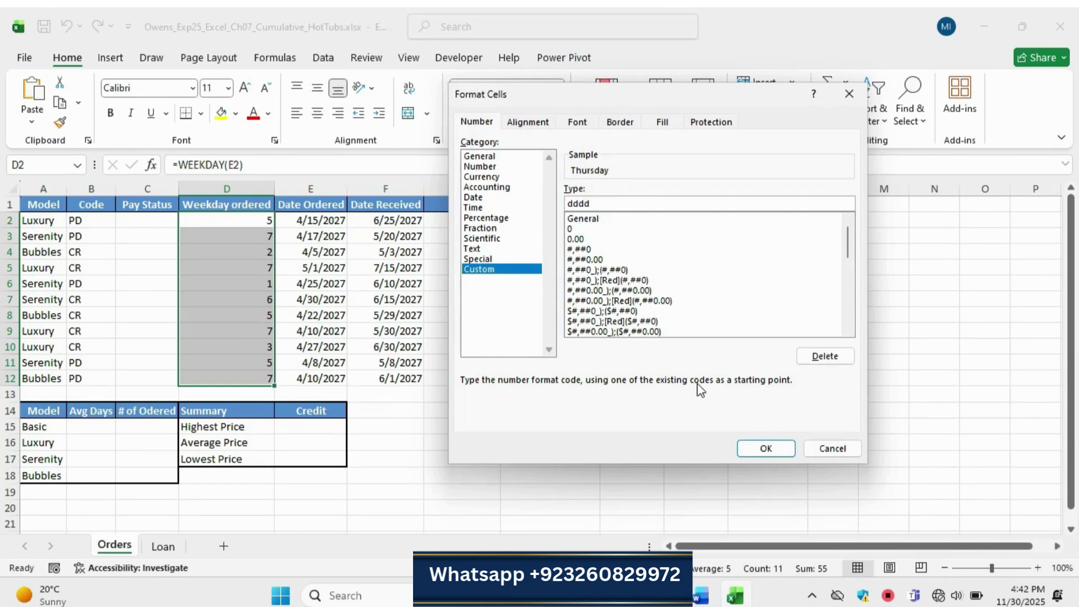
pyautogui.click(764, 448)
# Step: Check the alignment instruction in Word and apply left horizontal alignment to D2:D12 in Excel
pyautogui.click(703, 595)
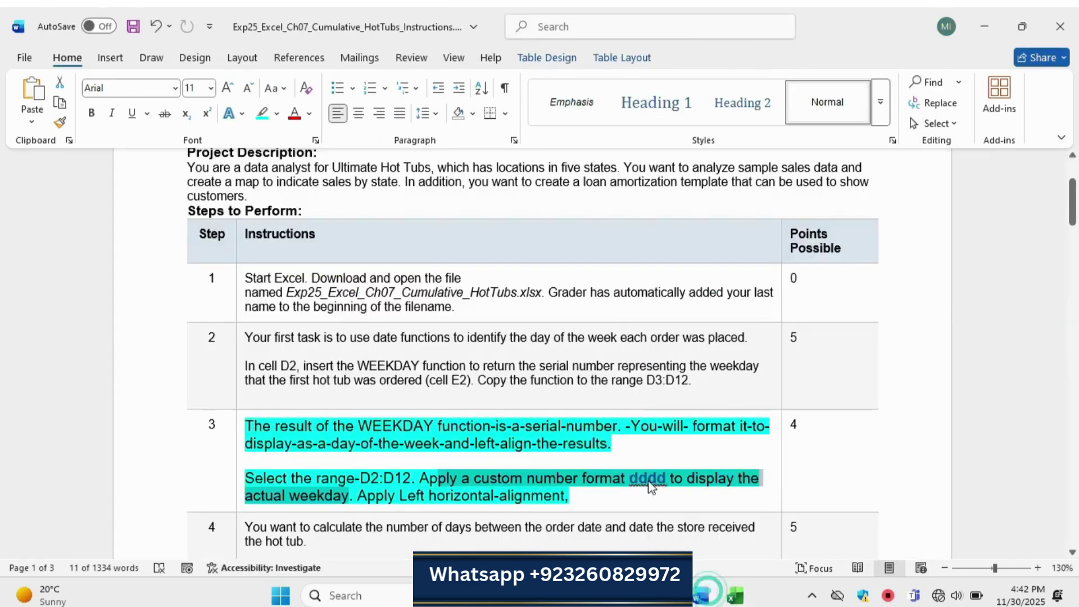
pyautogui.moveTo(371, 500); pyautogui.dragTo(569, 497)
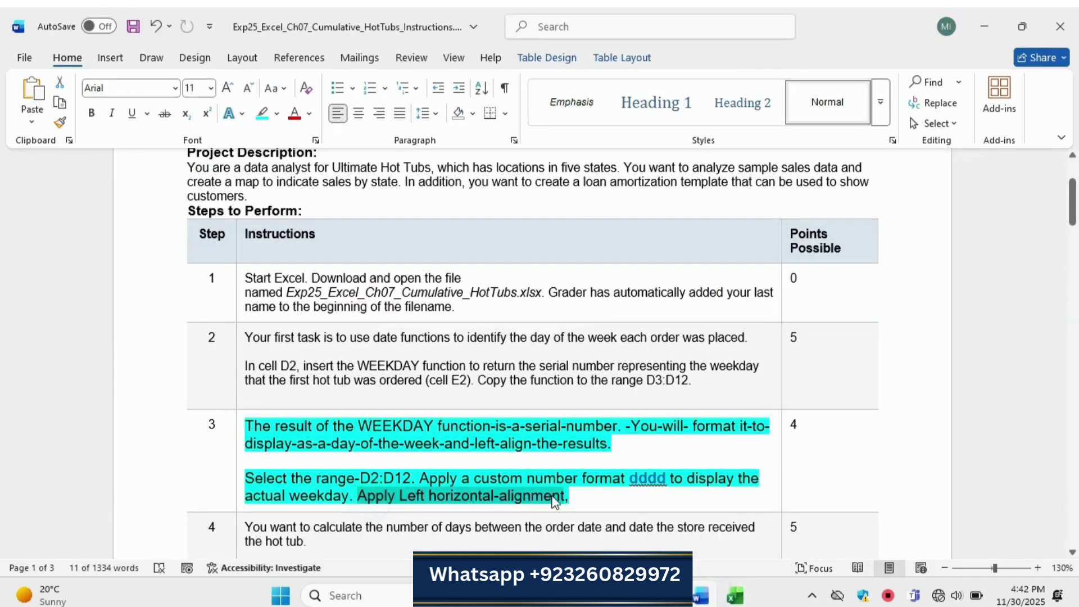
pyautogui.click(734, 596)
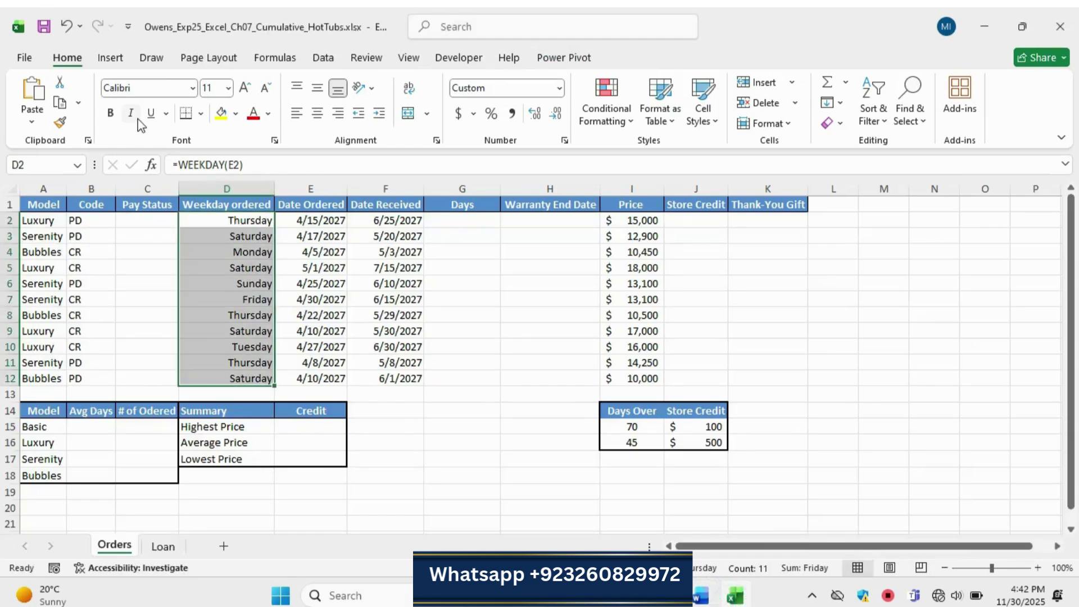
pyautogui.click(296, 115)
# Step: Switch to the Word instructions, reduce the step 3 text to 9 pt and remove its highlight
pyautogui.click(701, 595)
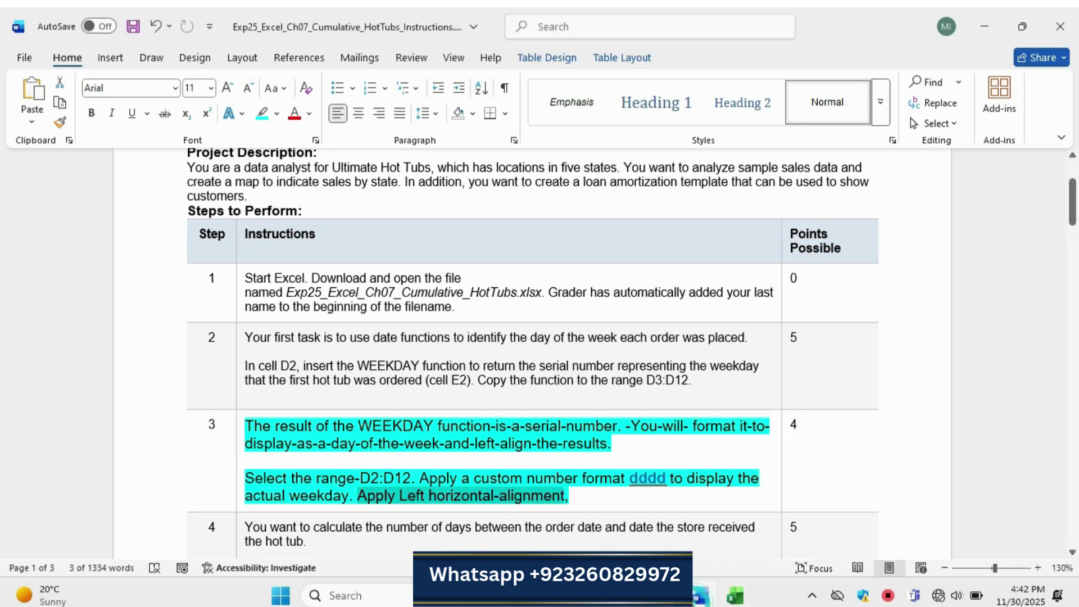
pyautogui.scroll(-2, 340, 423)
pyautogui.scroll(-1, 339, 423)
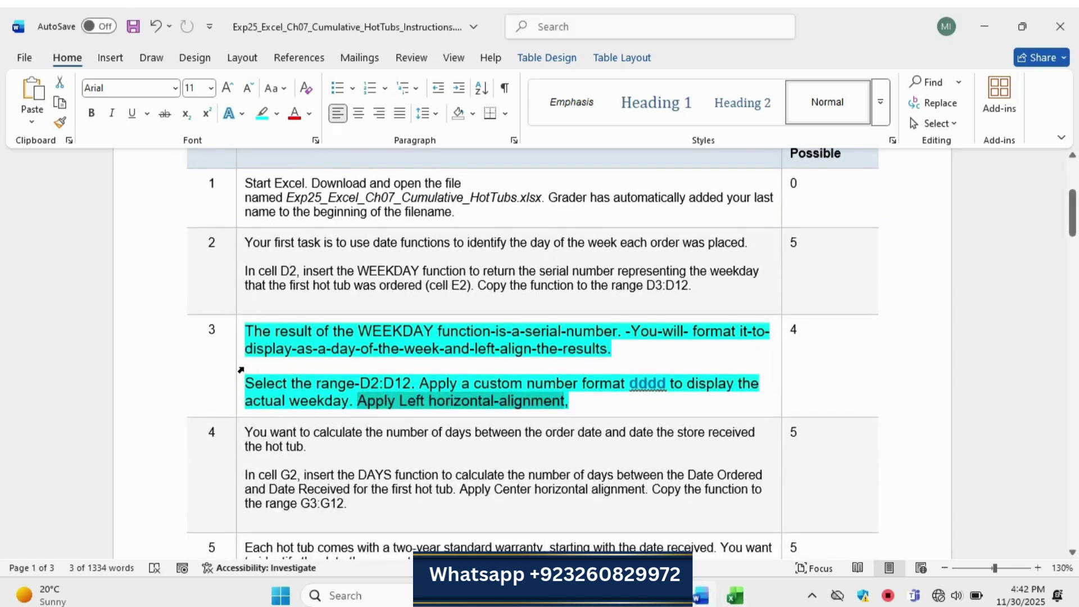
pyautogui.click(240, 369)
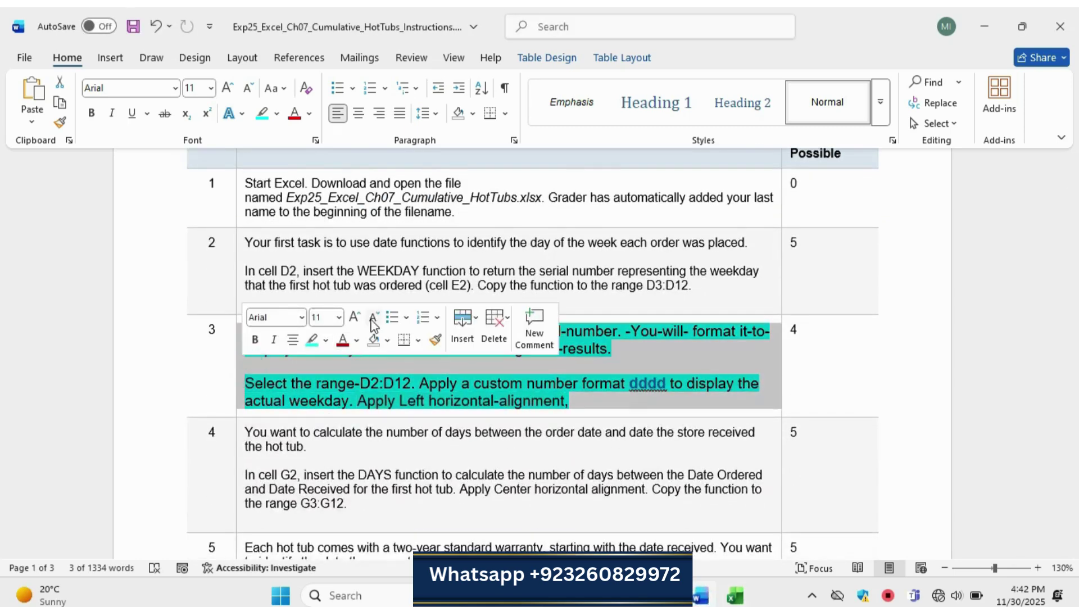
pyautogui.click(374, 318)
pyautogui.click(373, 318)
pyautogui.click(311, 339)
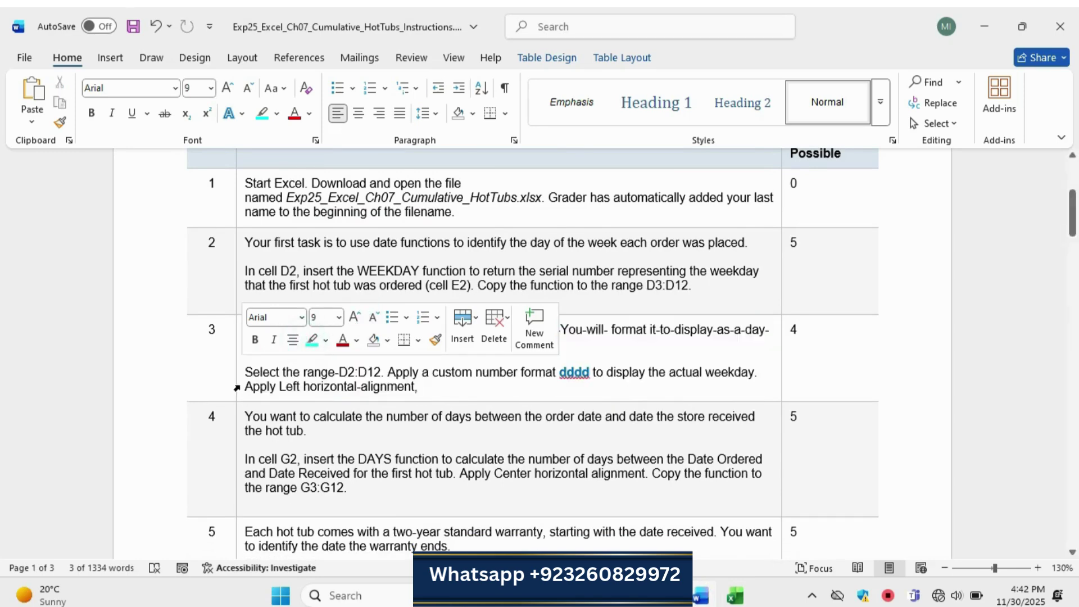
# Step: Enlarge the step 4 instructions to 11 pt and highlight them in turquoise
pyautogui.scroll(-2, 291, 424)
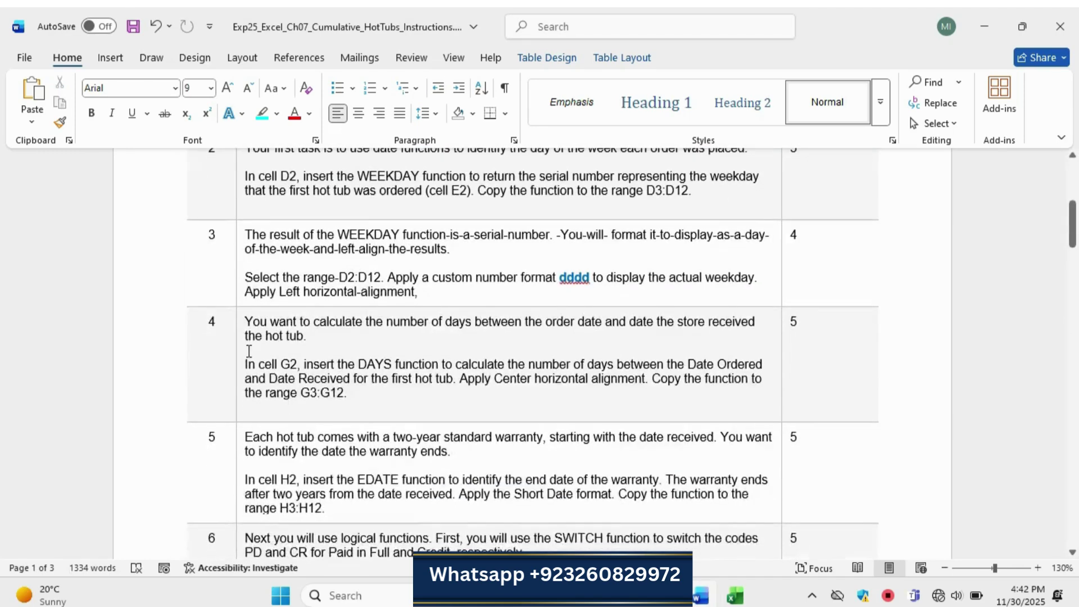
pyautogui.click(240, 359)
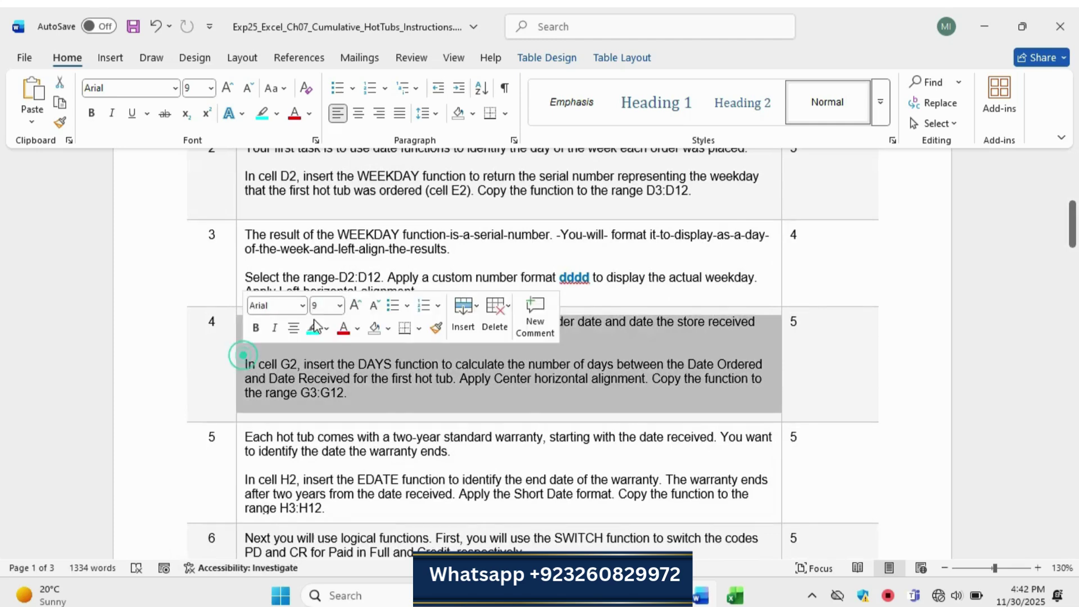
pyautogui.click(355, 305)
pyautogui.click(355, 305)
pyautogui.click(422, 366)
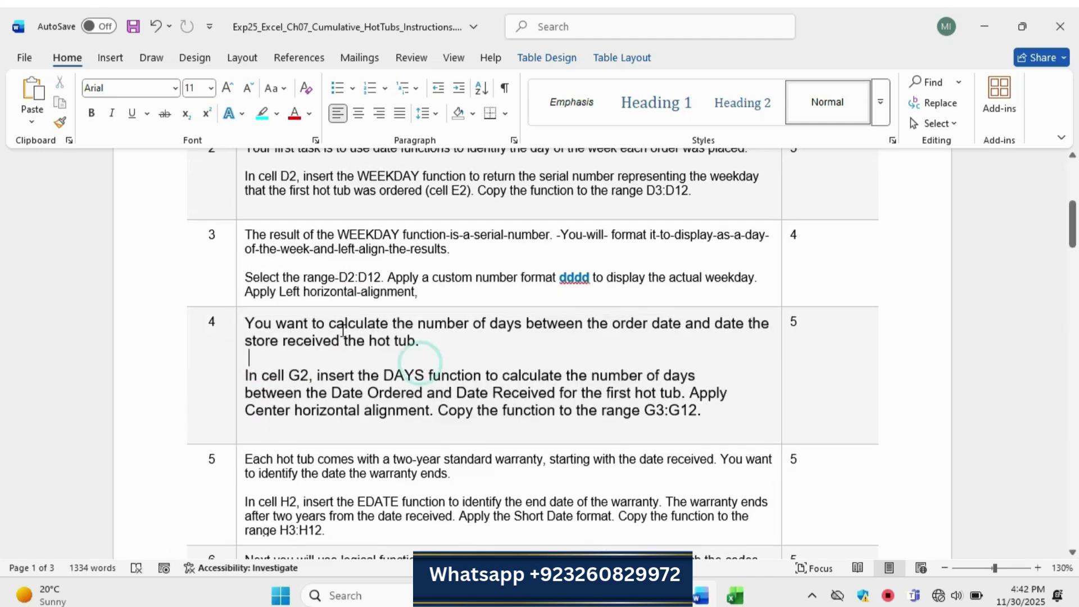
pyautogui.click(237, 358)
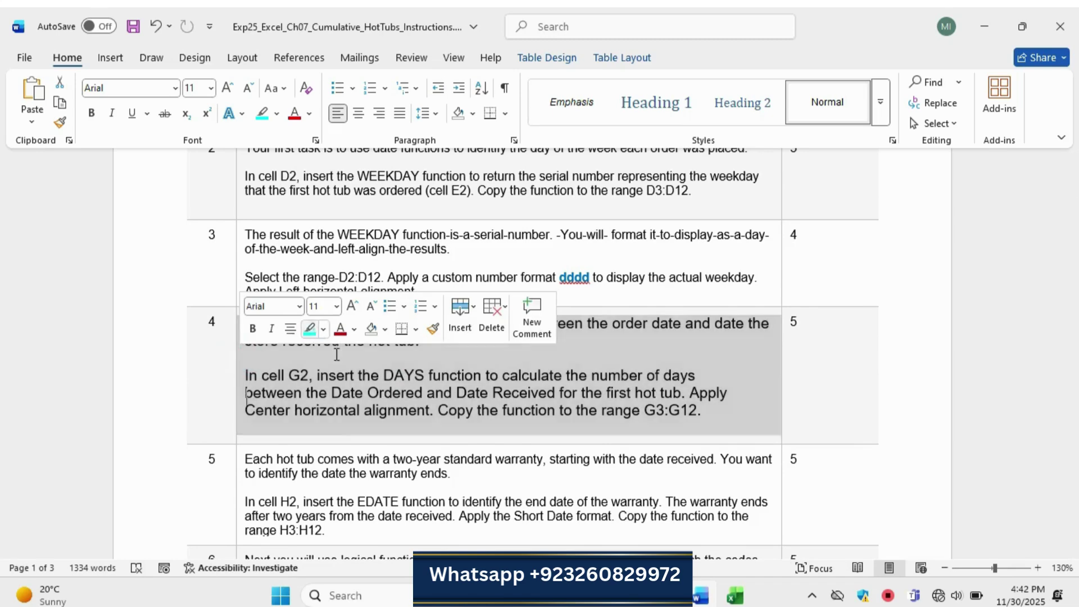
pyautogui.click(354, 332)
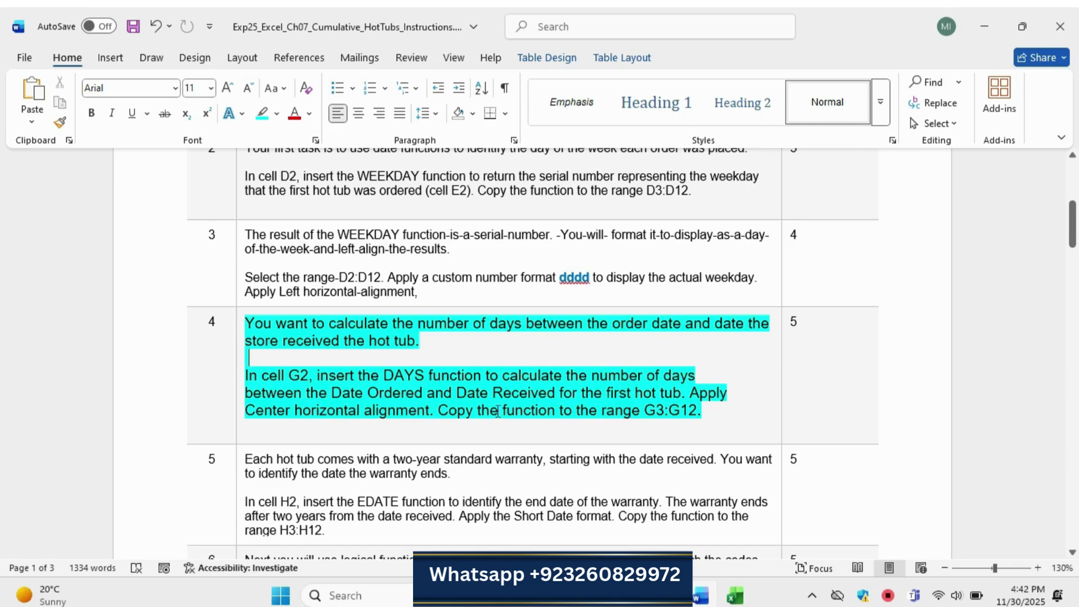
# Step: Following the step 4 instructions in Word, enter =DAYS(F2,E2) in cell G2 of the Orders sheet in Excel
pyautogui.moveTo(246, 374); pyautogui.dragTo(308, 393)
pyautogui.click(734, 595)
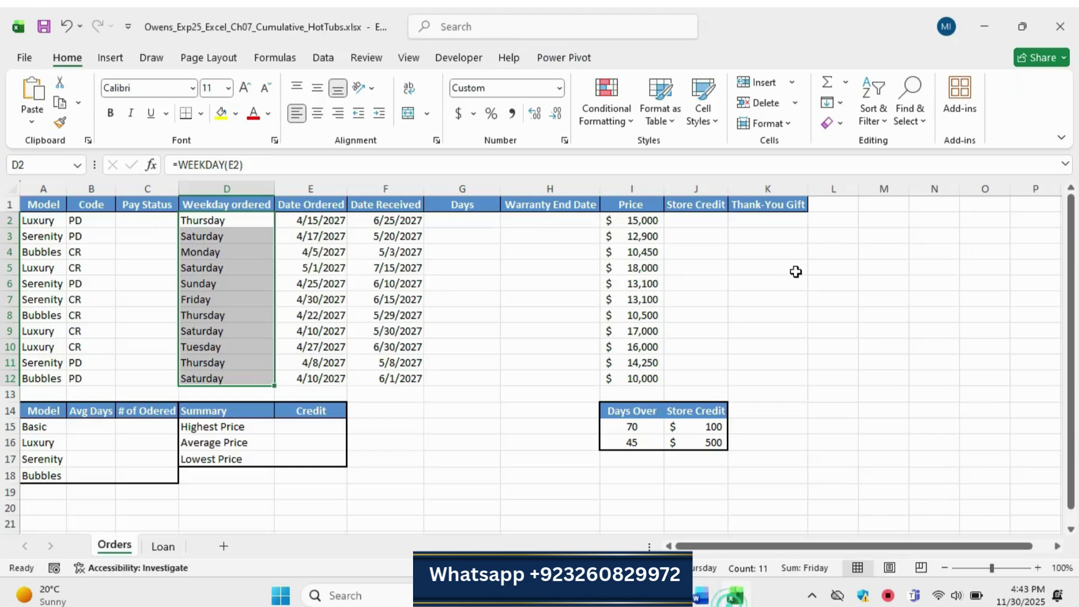
pyautogui.click(474, 223)
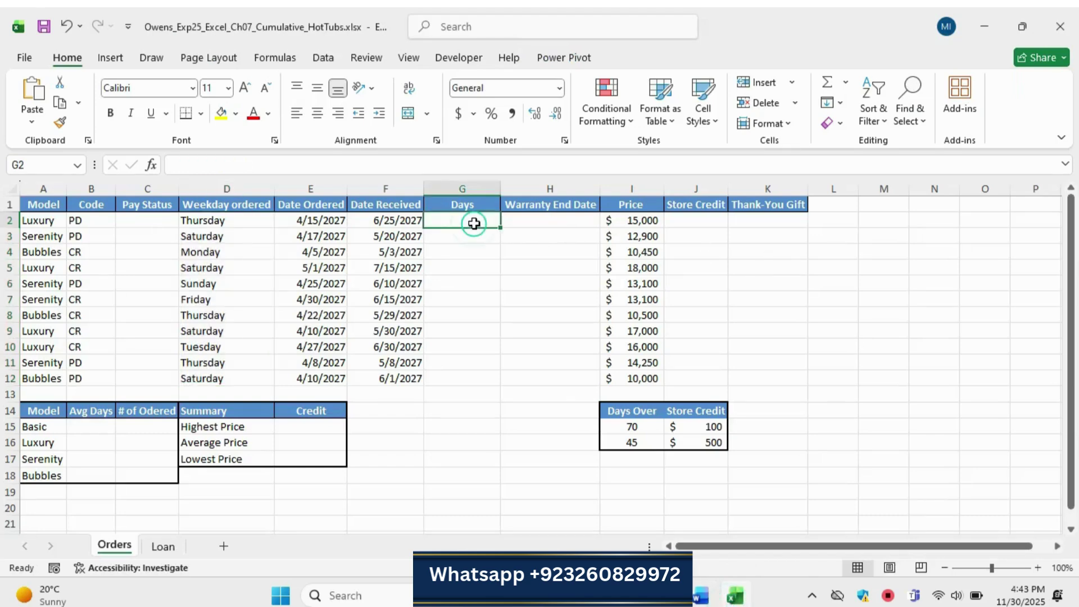
pyautogui.write('=day')
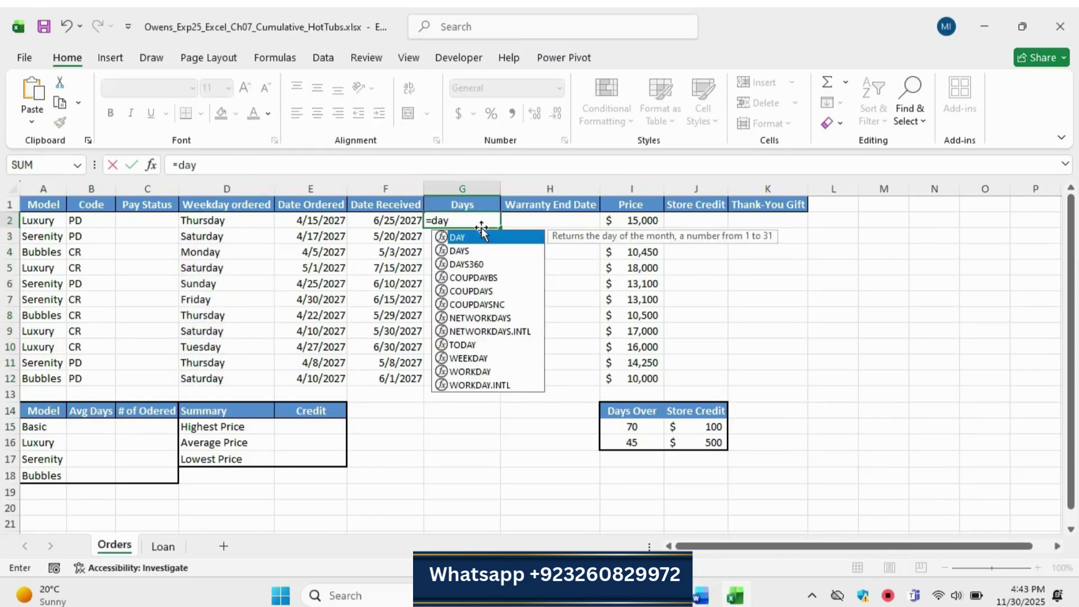
pyautogui.doubleClick(474, 250)
pyautogui.click(702, 595)
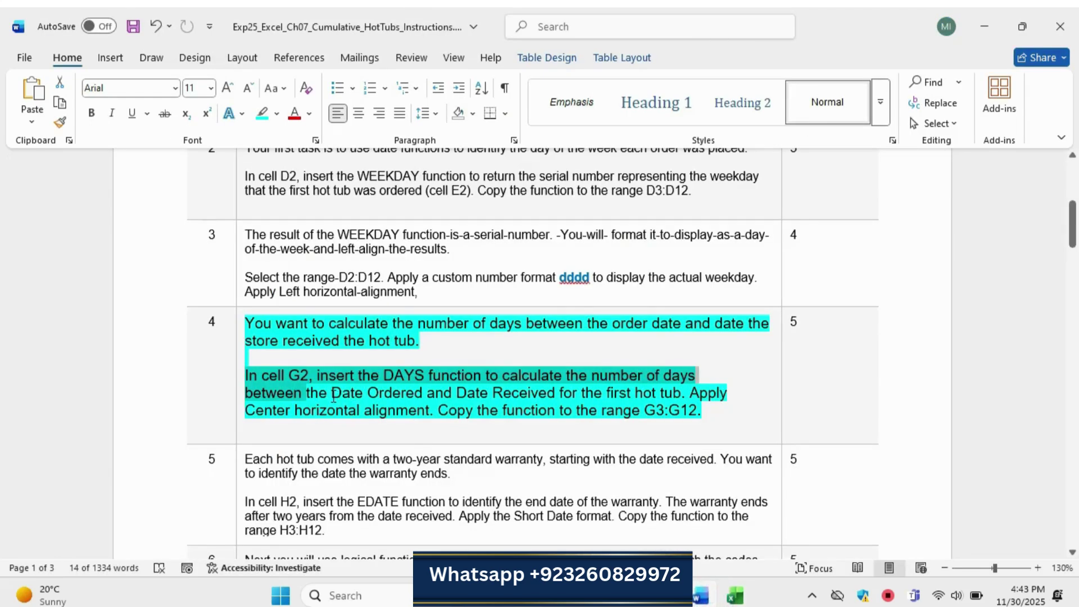
pyautogui.click(248, 393)
pyautogui.moveTo(245, 393); pyautogui.dragTo(685, 393)
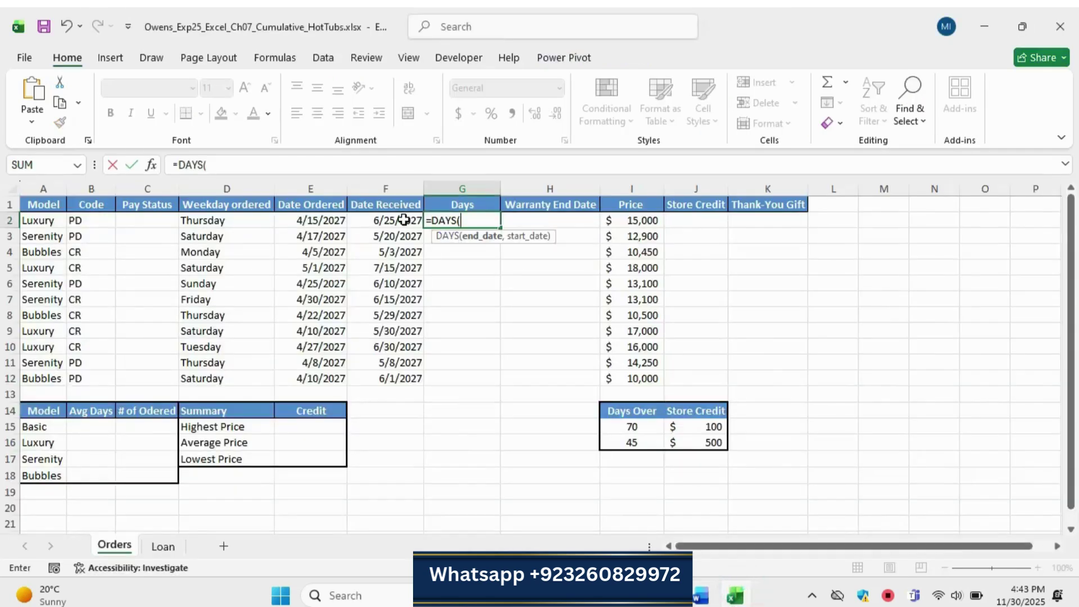
pyautogui.click(404, 219)
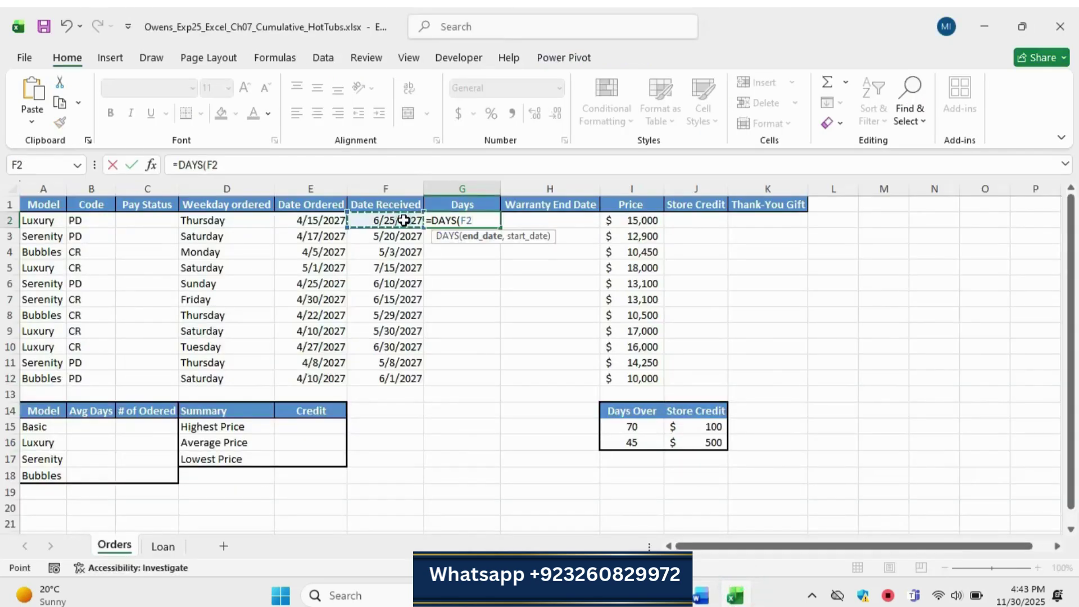
pyautogui.write(',')
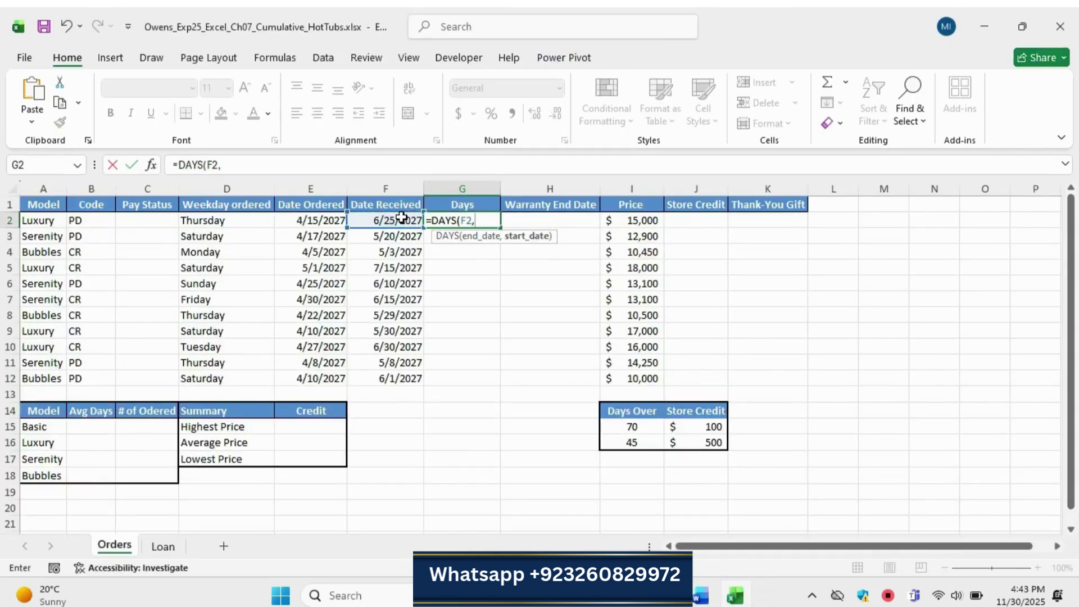
pyautogui.click(319, 220)
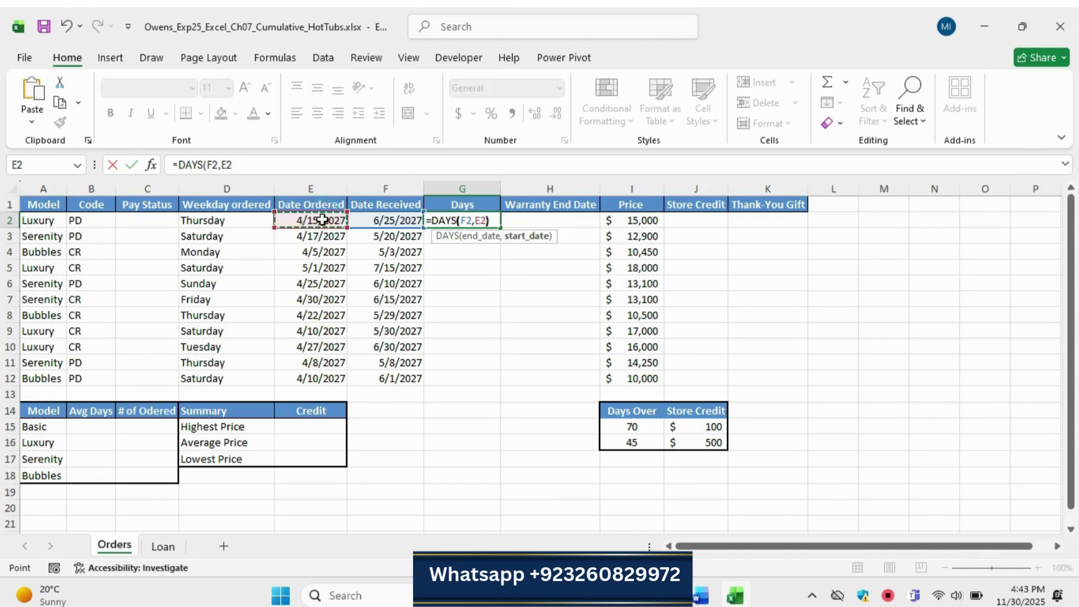
pyautogui.press('Return')
# Step: Check the alignment instruction in Word and apply center horizontal alignment to cell G2 in Excel
pyautogui.click(701, 595)
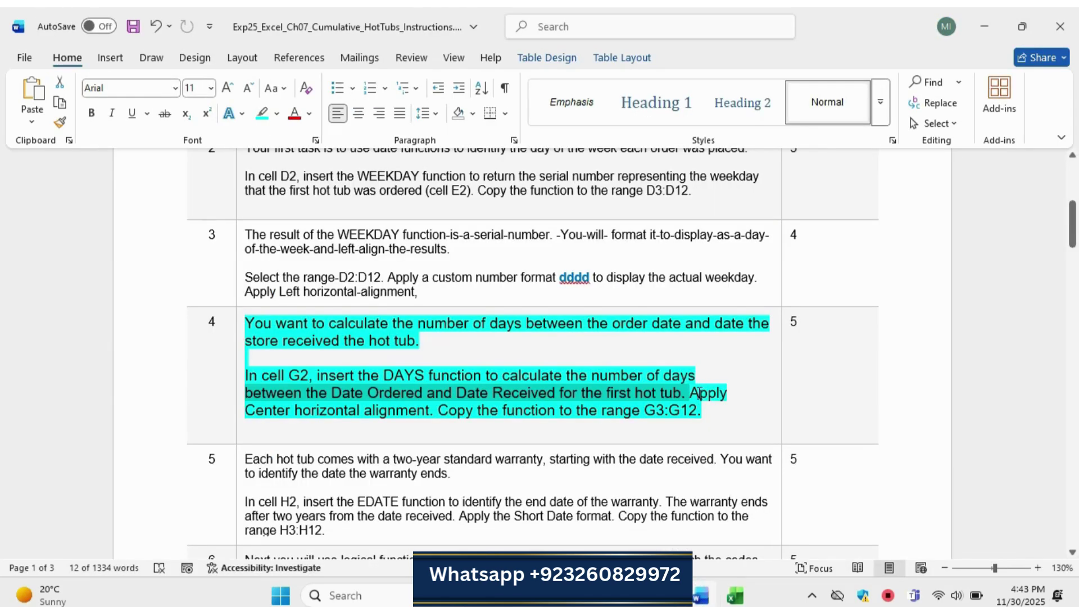
pyautogui.moveTo(690, 392); pyautogui.dragTo(429, 411)
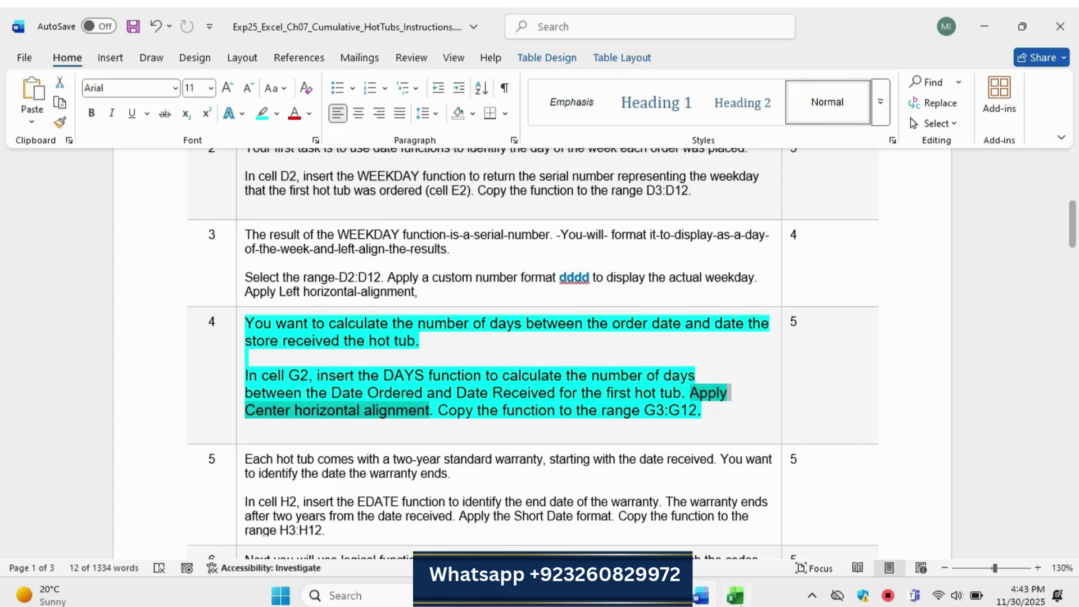
pyautogui.click(735, 595)
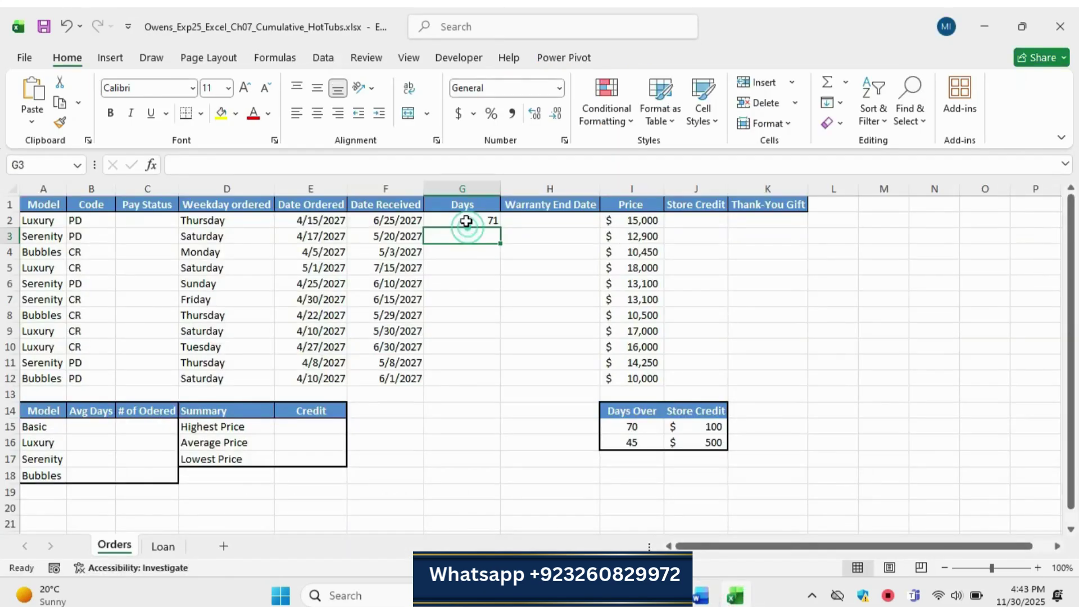
pyautogui.click(466, 221)
pyautogui.click(318, 114)
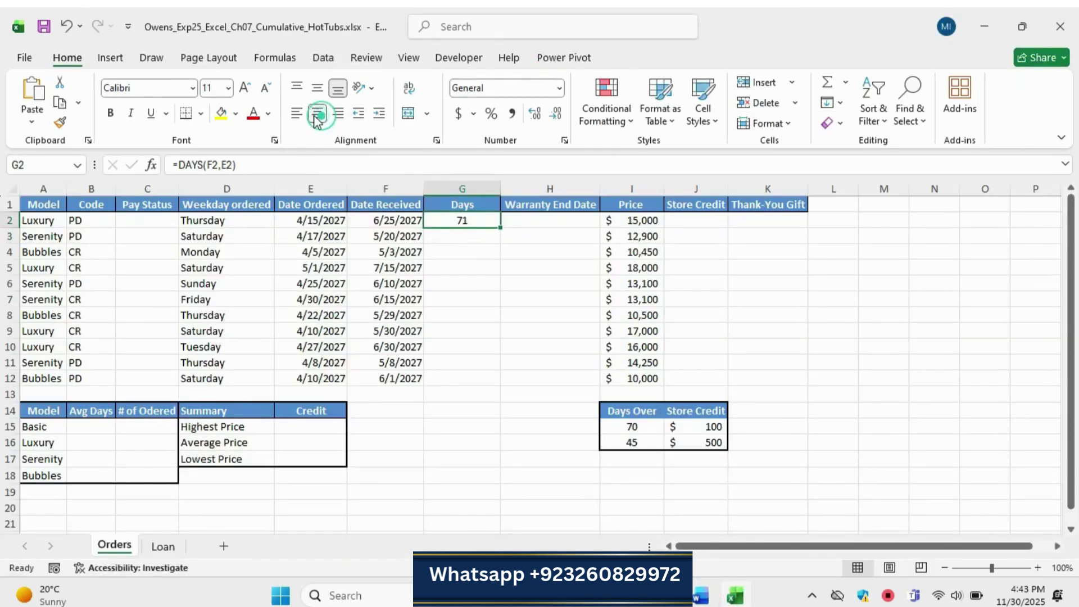
# Step: Check the copy instruction for step 4 in Word and copy the DAYS formula from G2 to G3:G12 in Excel
pyautogui.click(701, 595)
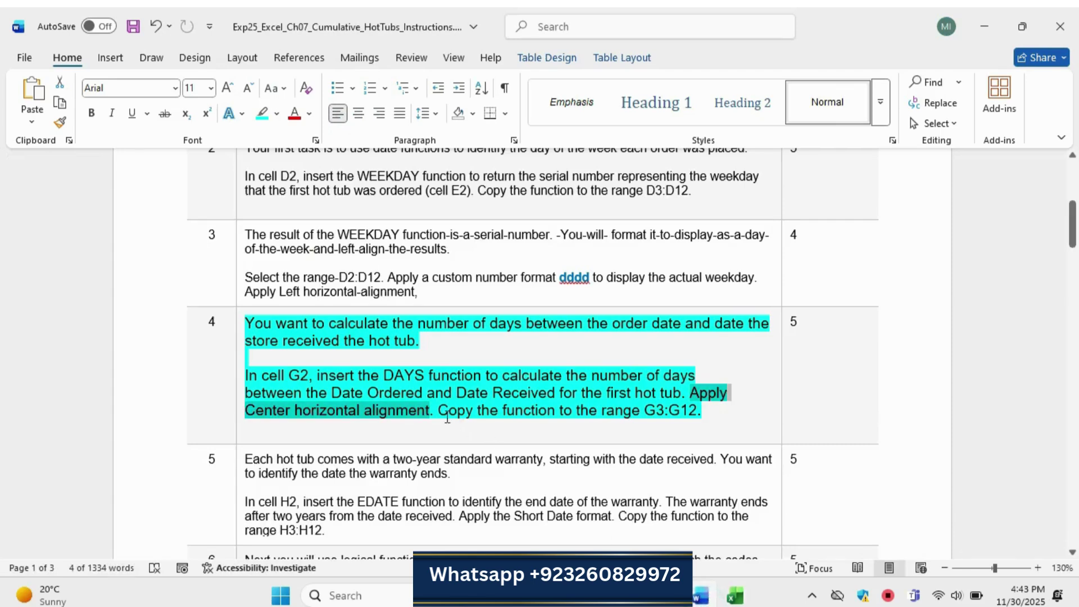
pyautogui.moveTo(441, 411); pyautogui.dragTo(697, 411)
pyautogui.click(735, 595)
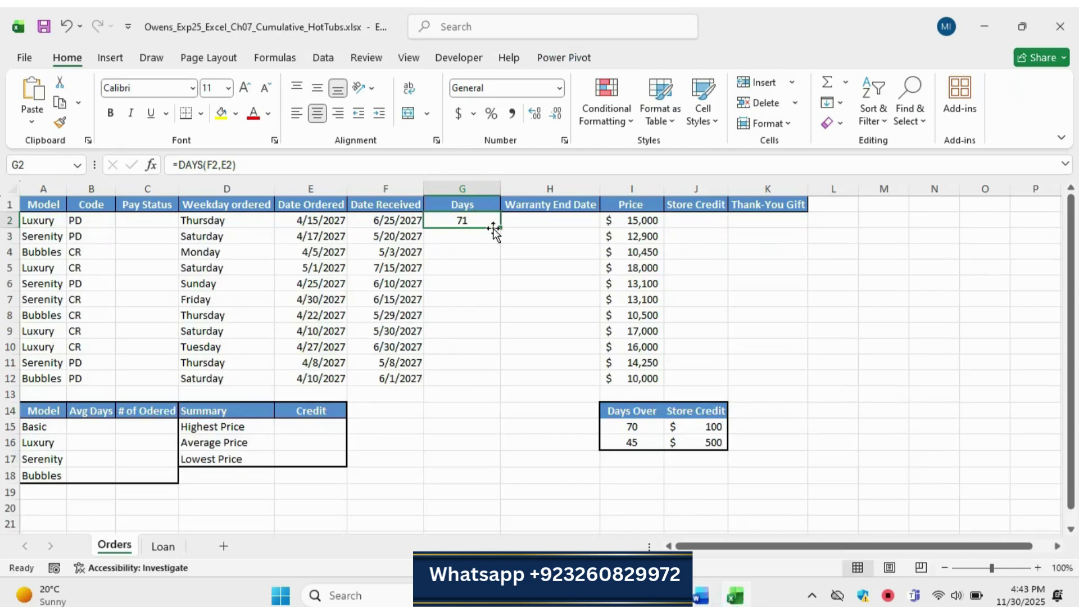
pyautogui.moveTo(500, 227); pyautogui.dragTo(498, 387)
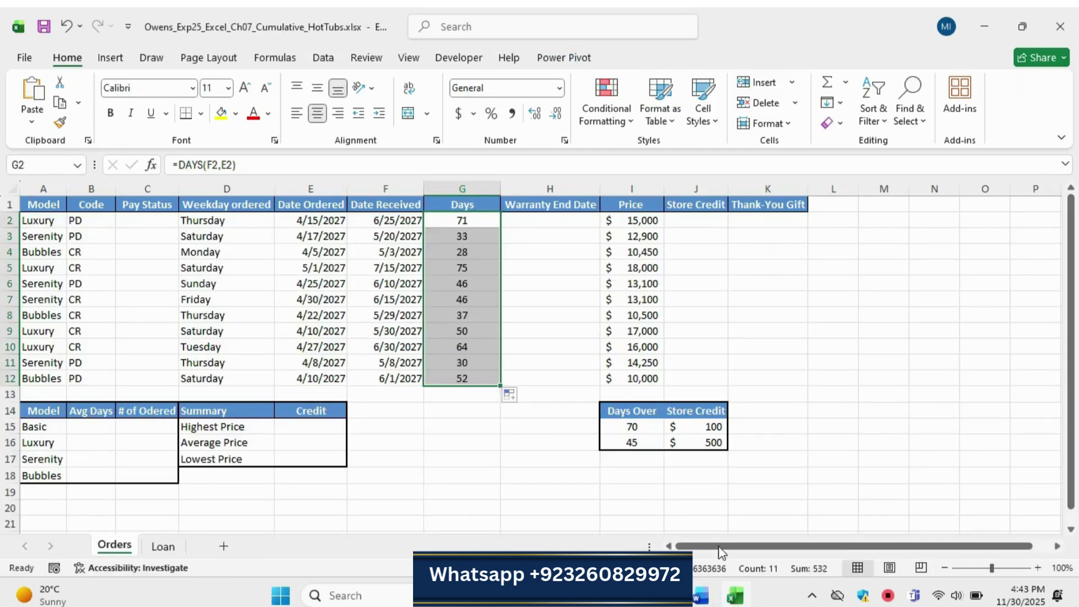
# Step: Switch to the Word instructions, reduce the step 4 text to 9 pt and remove its highlight
pyautogui.click(701, 595)
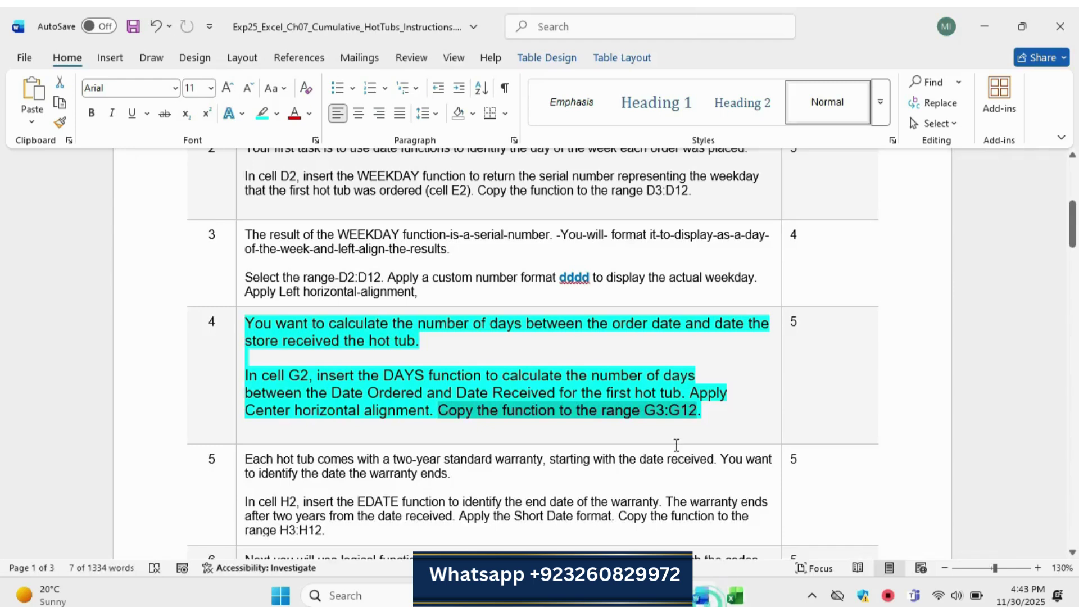
pyautogui.click(242, 370)
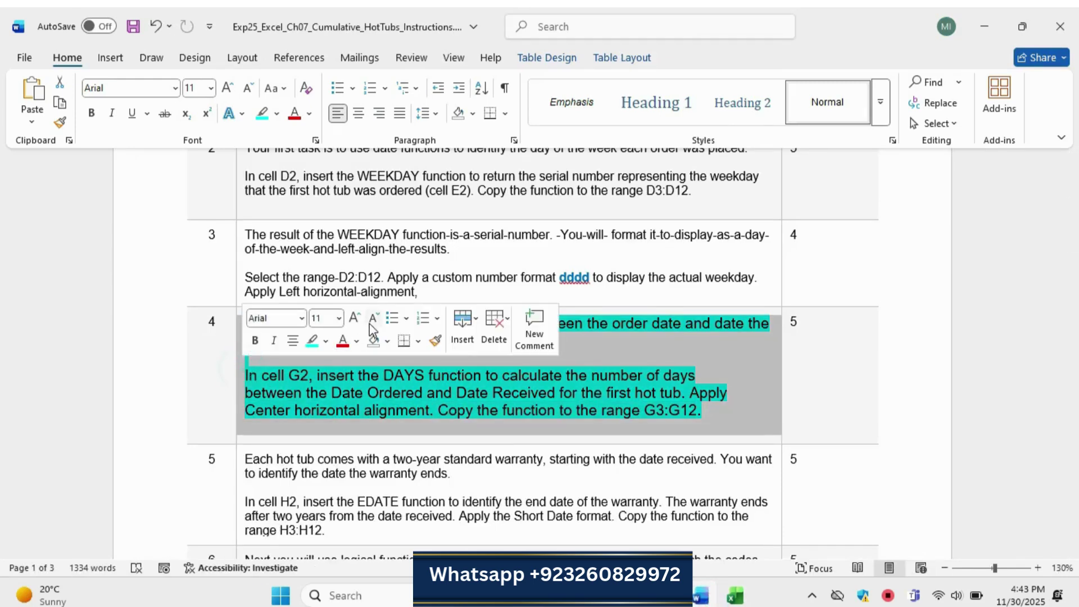
pyautogui.click(373, 318)
pyautogui.click(374, 318)
pyautogui.click(311, 340)
pyautogui.click(429, 407)
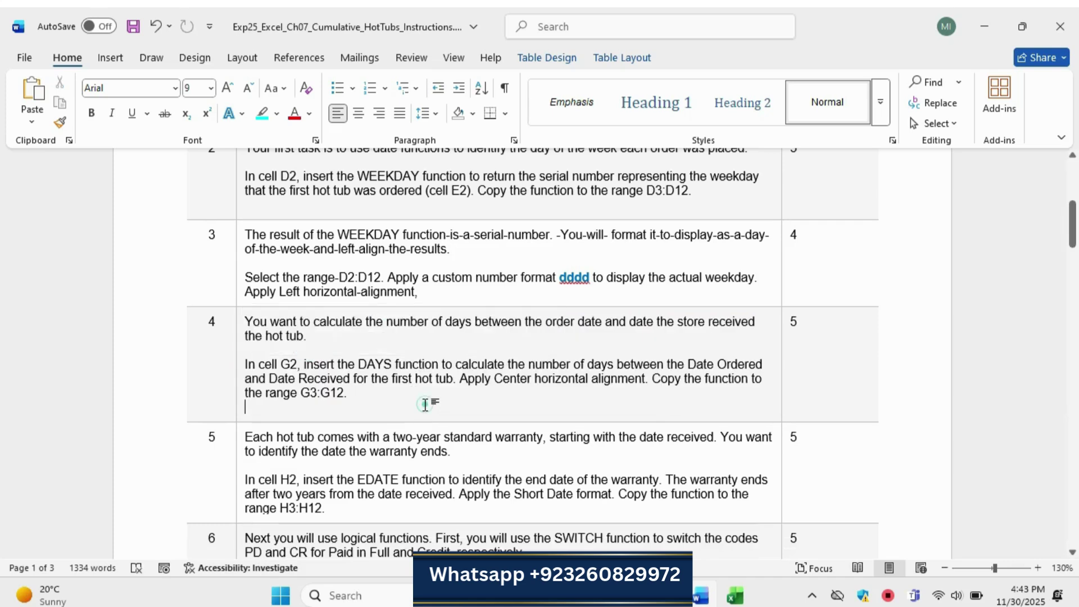
pyautogui.click(425, 404)
# Step: Enlarge the step 5 instructions to 11 pt and highlight them in turquoise
pyautogui.scroll(-3, 272, 435)
pyautogui.click(236, 378)
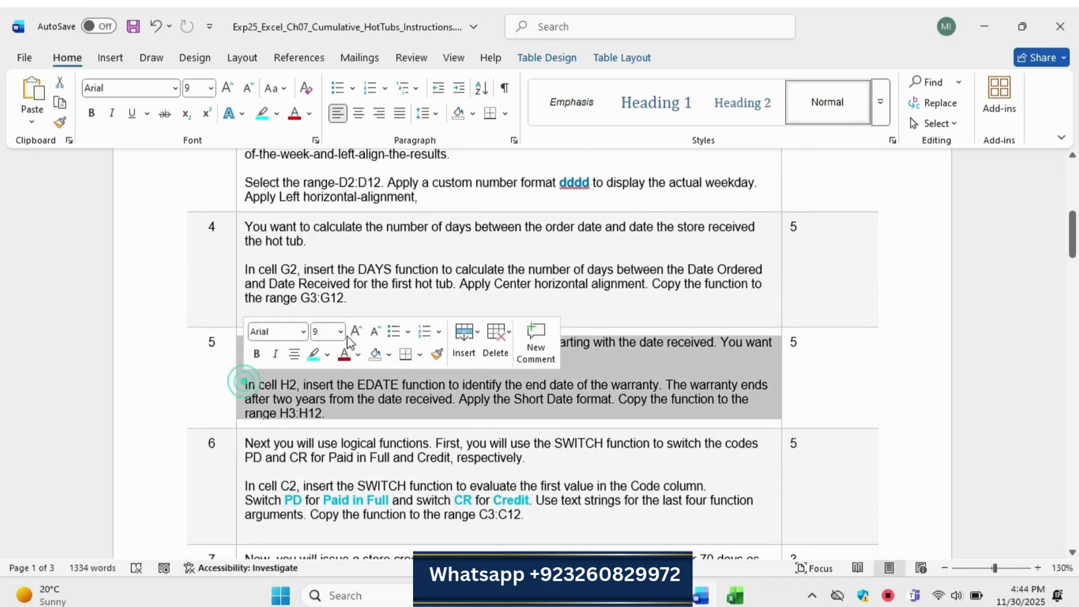
pyautogui.click(354, 331)
pyautogui.click(355, 331)
pyautogui.click(312, 353)
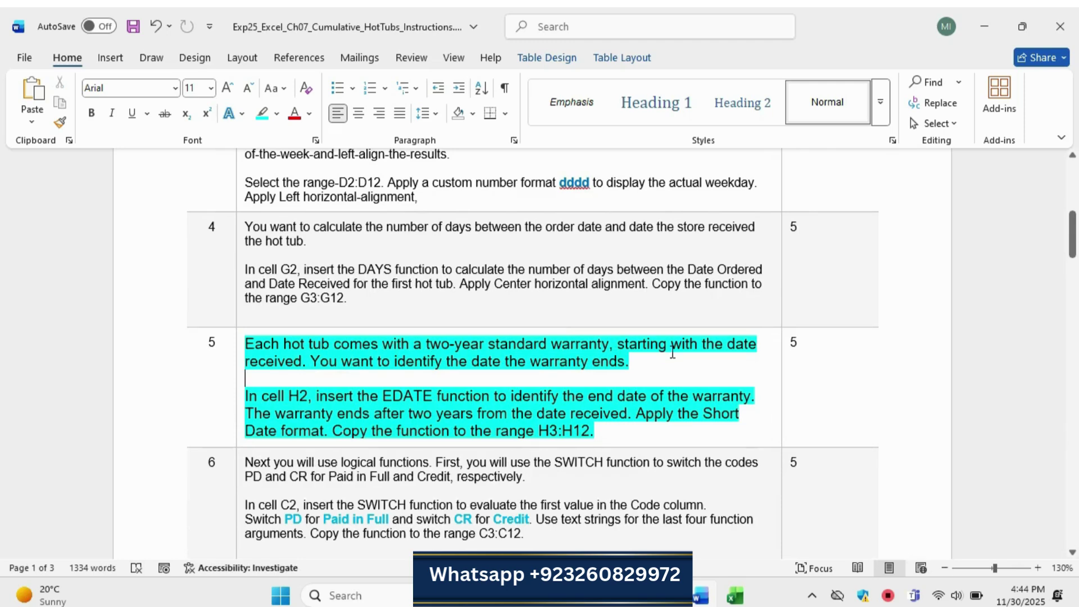
pyautogui.click(349, 378)
# Step: Following step 5 in Word, start an EDATE formula in cell H2 of the Orders sheet in Excel with G2 as start date
pyautogui.moveTo(247, 396); pyautogui.dragTo(709, 393)
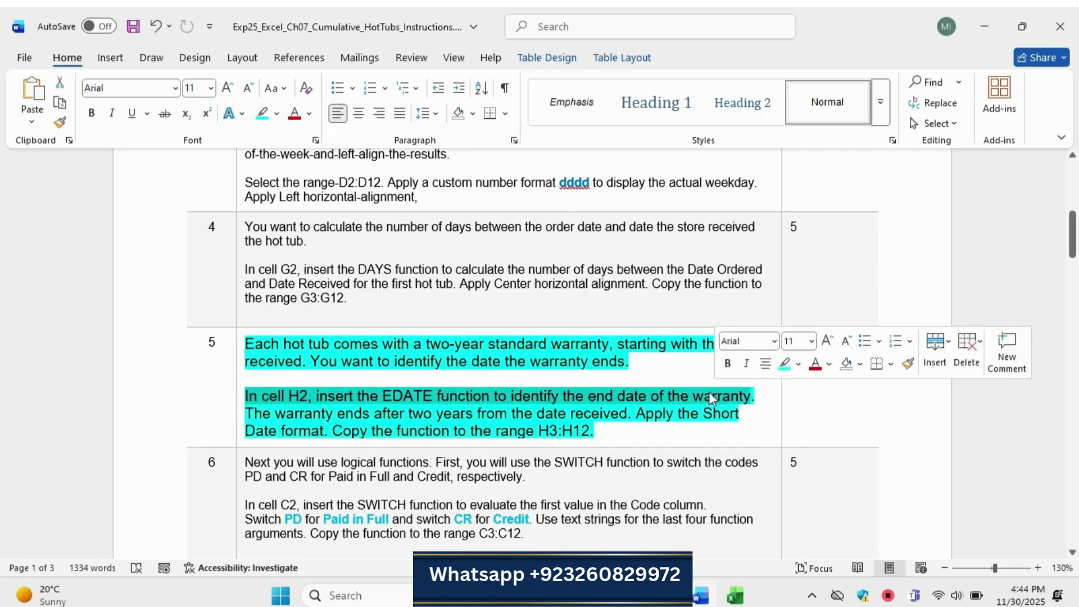
pyautogui.click(734, 595)
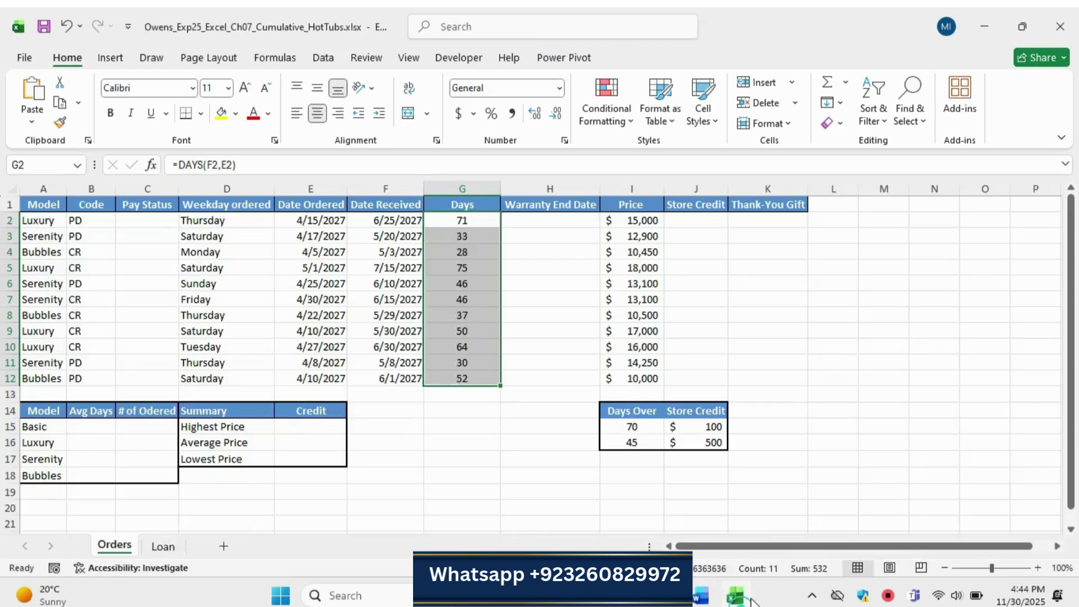
pyautogui.click(526, 220)
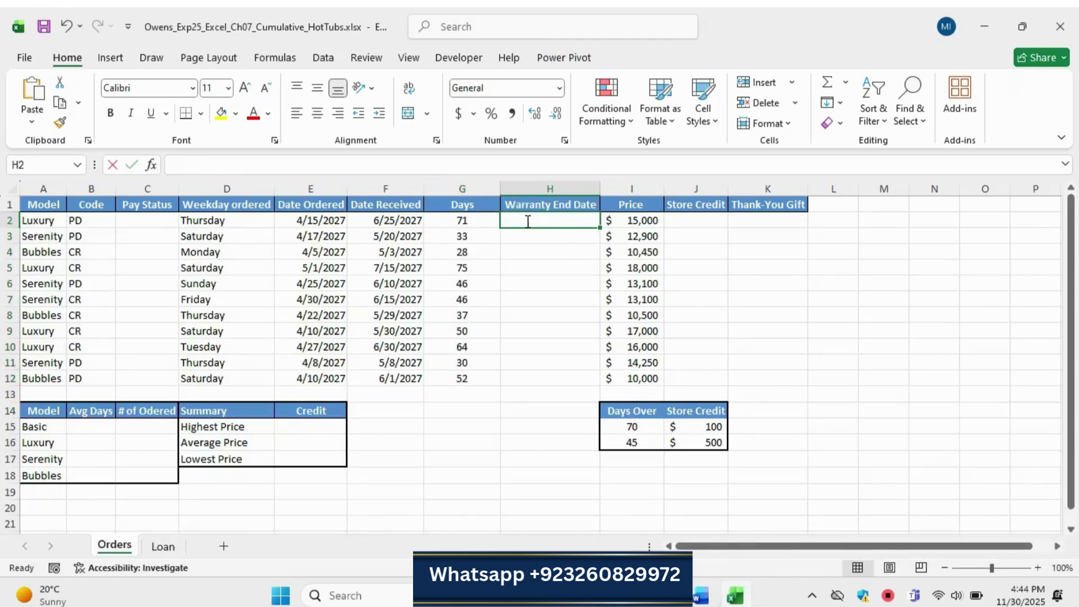
pyautogui.write('=ed')
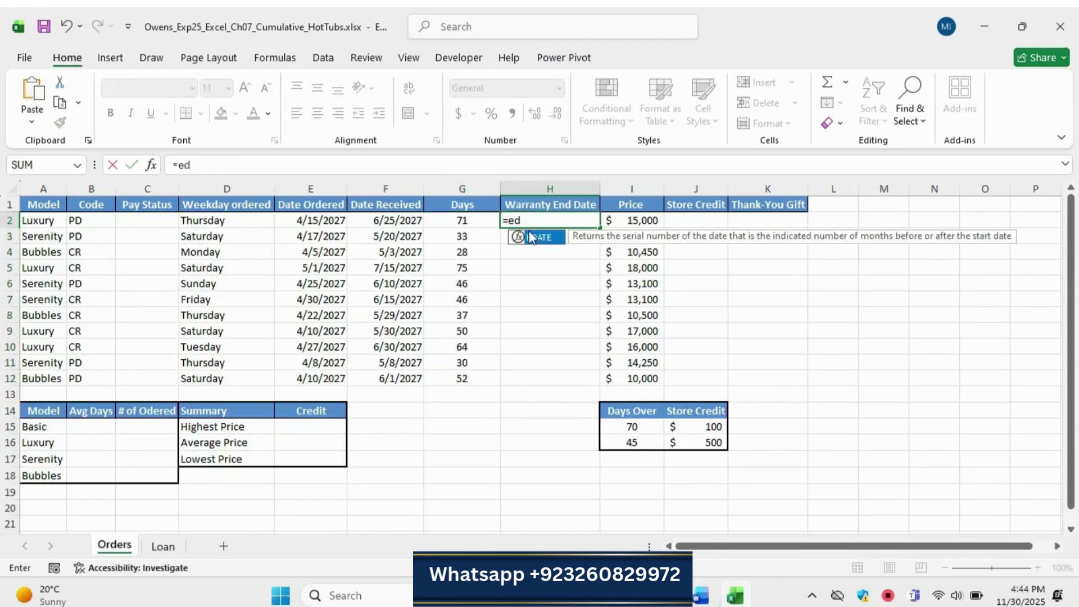
pyautogui.doubleClick(538, 238)
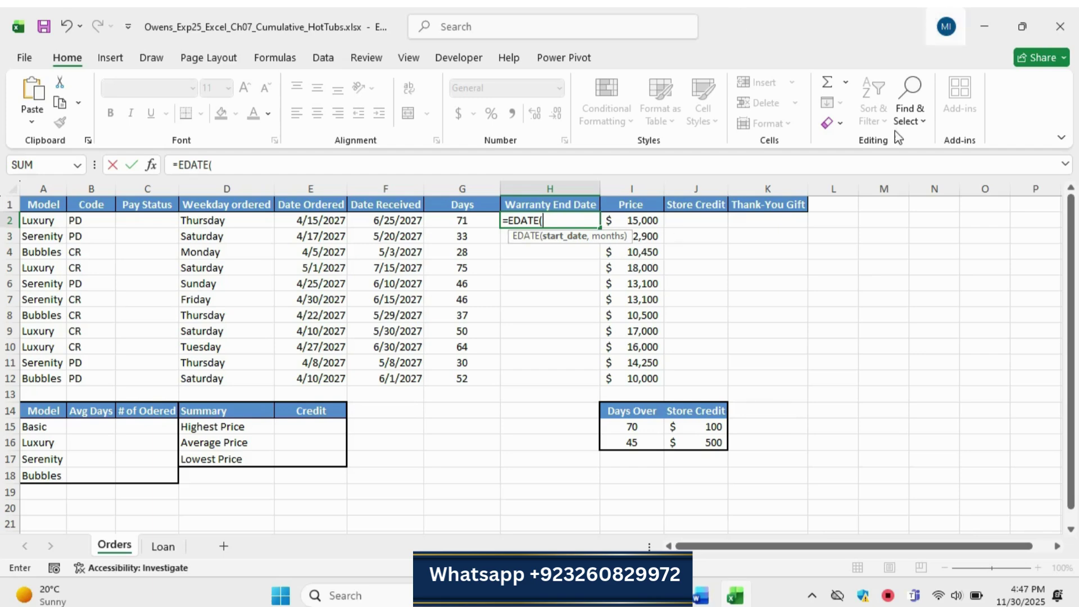
pyautogui.click(702, 598)
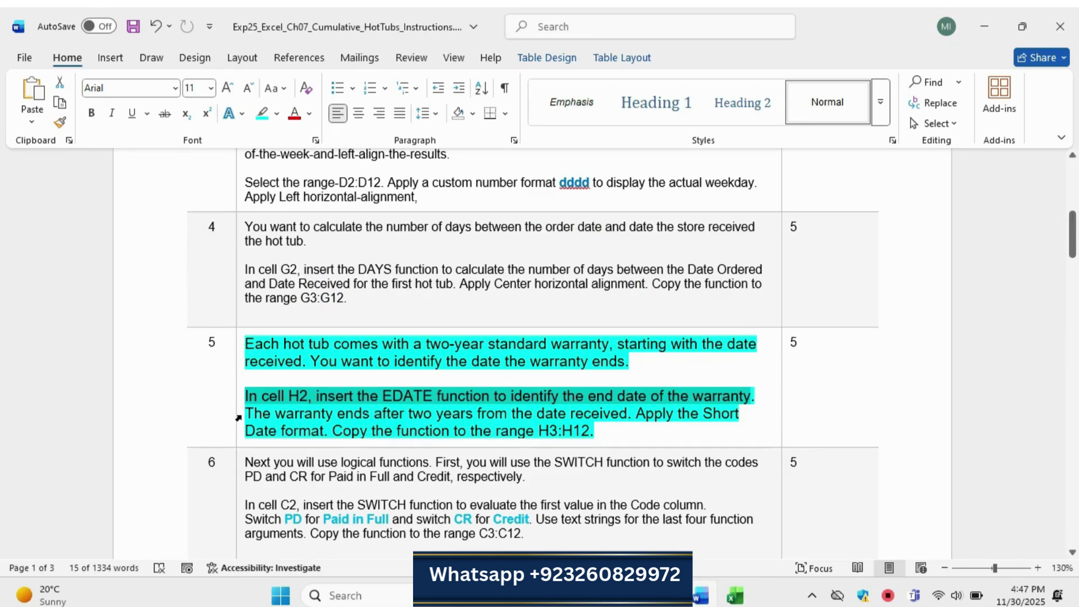
pyautogui.moveTo(279, 414); pyautogui.dragTo(615, 427)
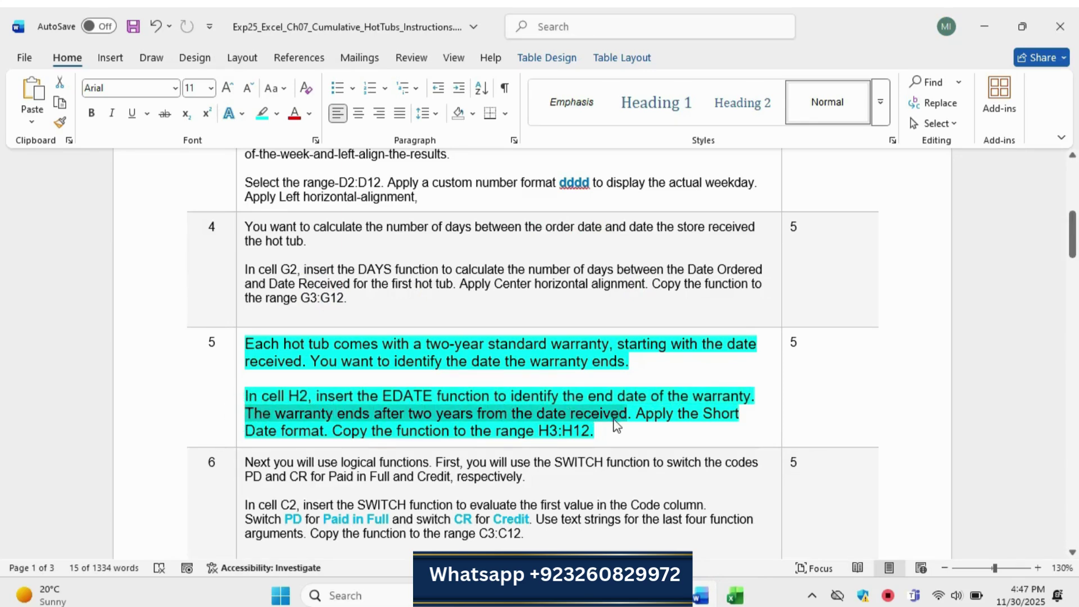
pyautogui.click(732, 597)
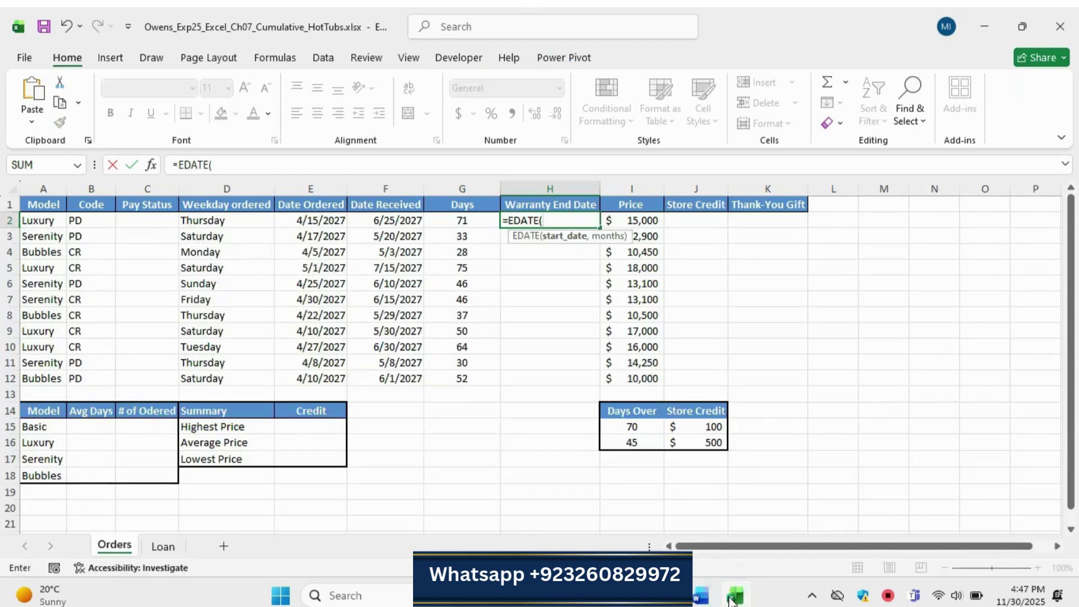
pyautogui.click(462, 221)
pyautogui.write(',')
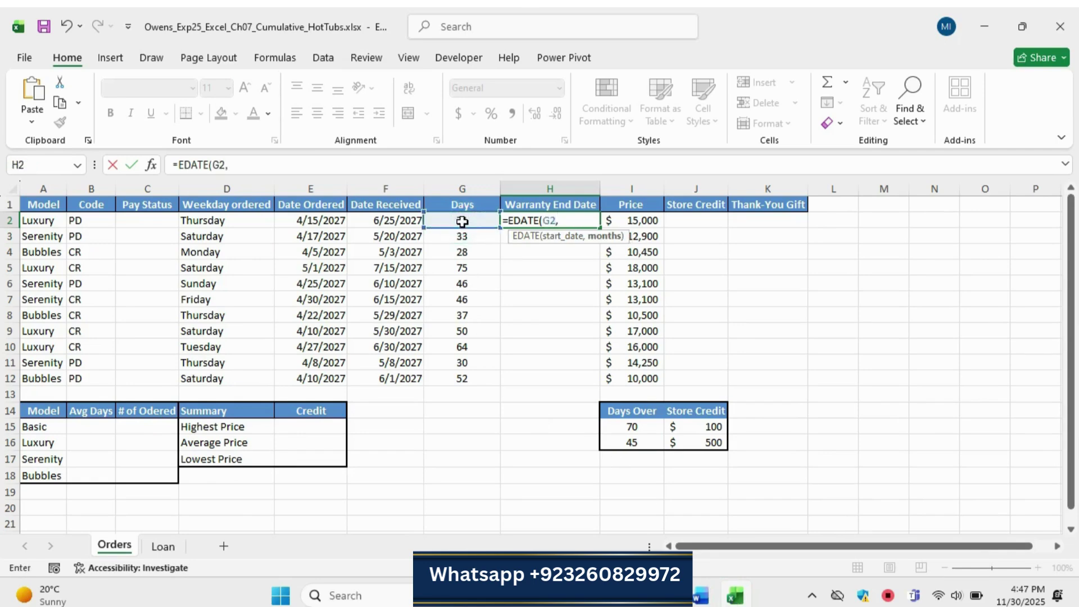
# Step: Check the warranty length in the Word instructions and complete H2 in Excel as =EDATE(G2,24)
pyautogui.click(701, 595)
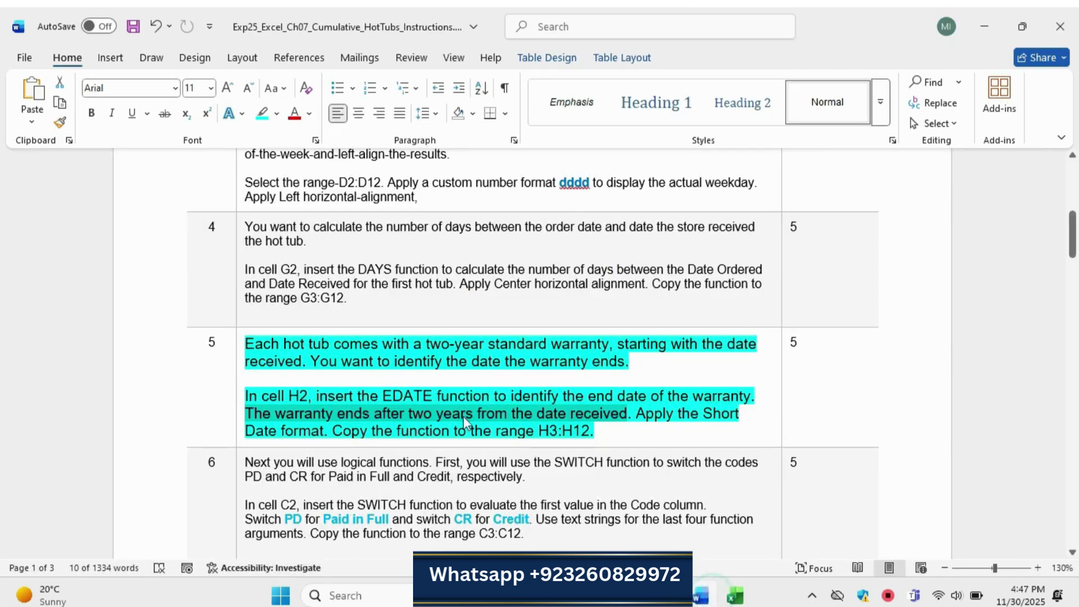
pyautogui.moveTo(437, 414); pyautogui.dragTo(627, 414)
pyautogui.click(736, 592)
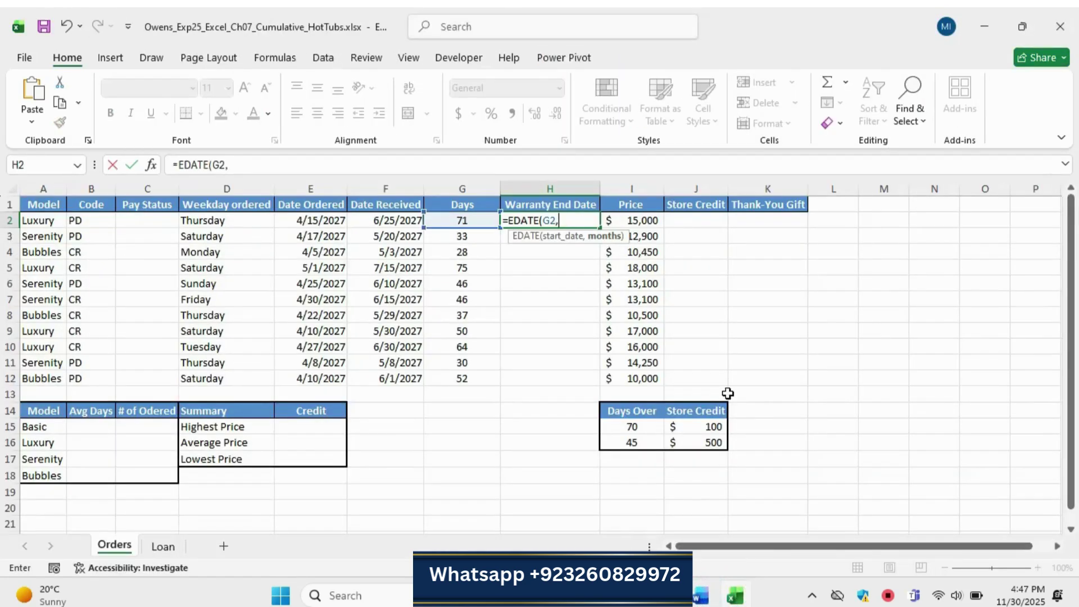
pyautogui.write('24)')
pyautogui.press('Return')
# Step: Check the format instruction in Word and apply the Short Date format to cell H2 in Excel
pyautogui.click(701, 594)
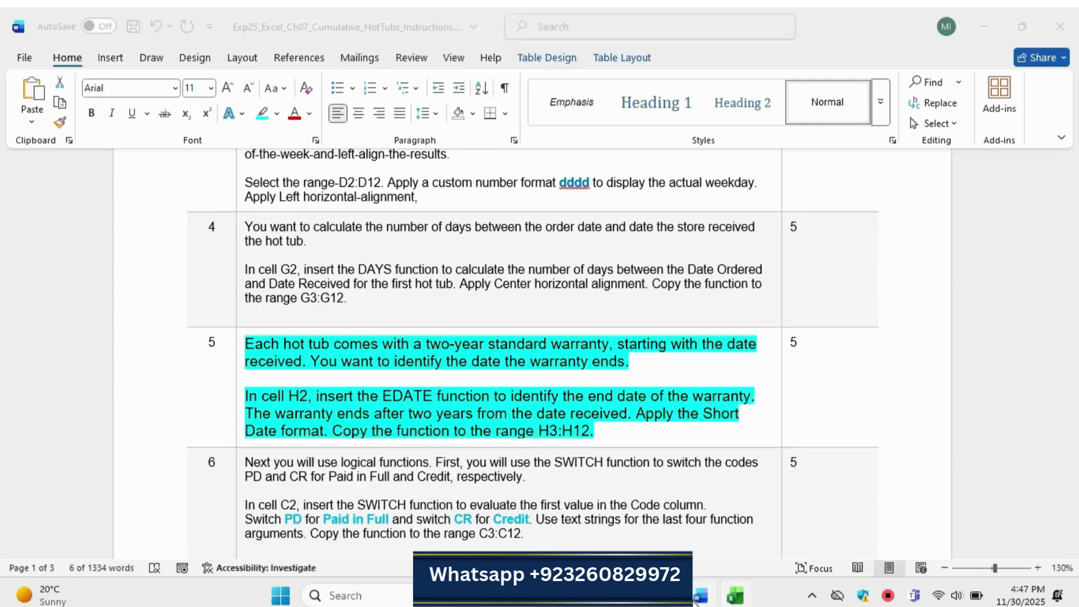
pyautogui.moveTo(640, 414); pyautogui.dragTo(335, 431)
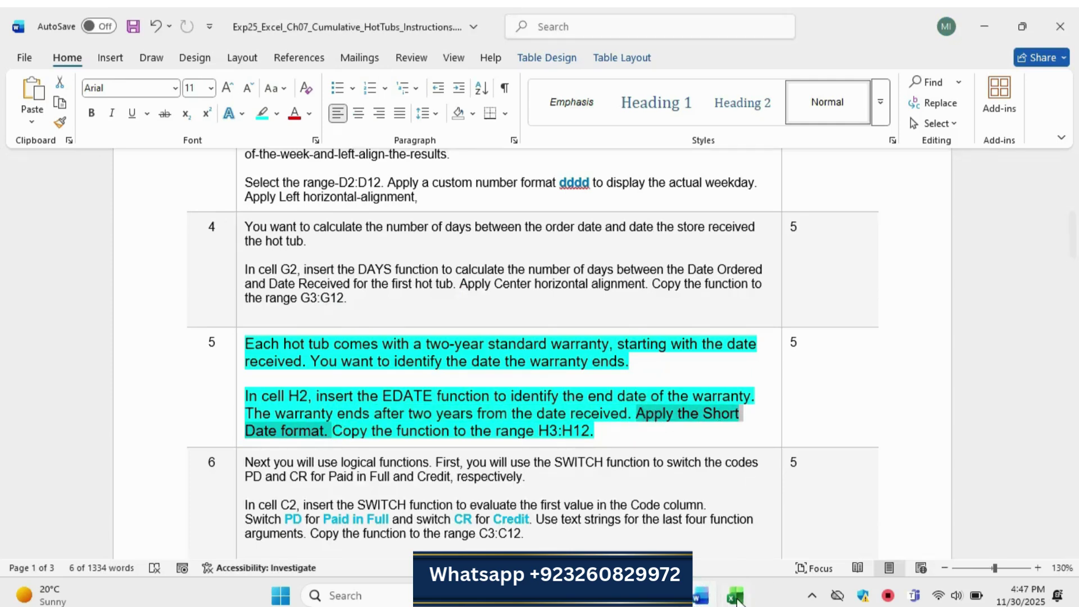
pyautogui.hotkey('alt', 'Tab')
pyautogui.click(550, 223)
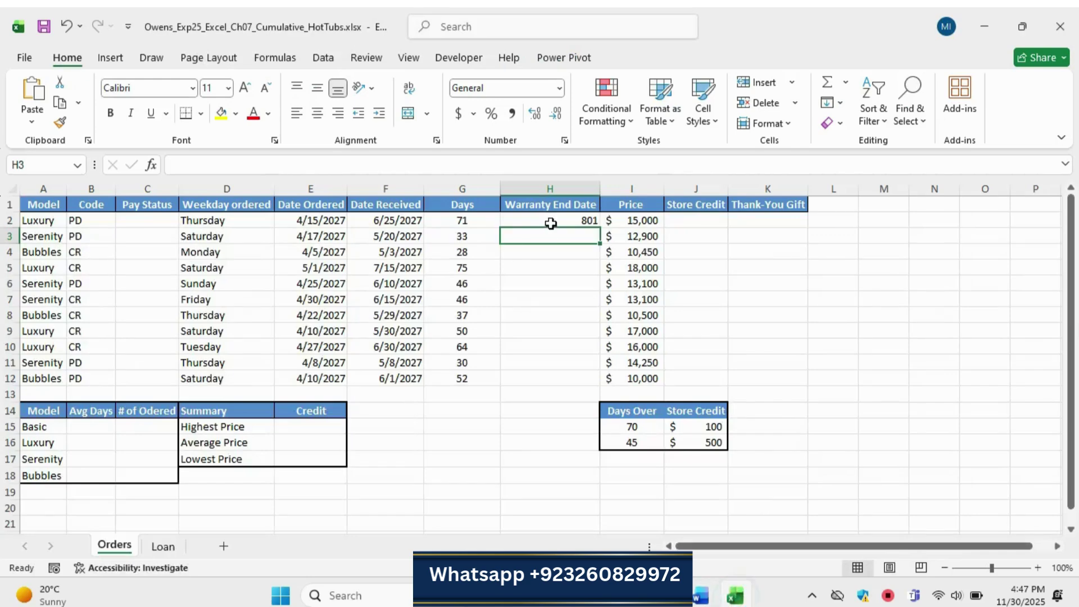
pyautogui.click(557, 88)
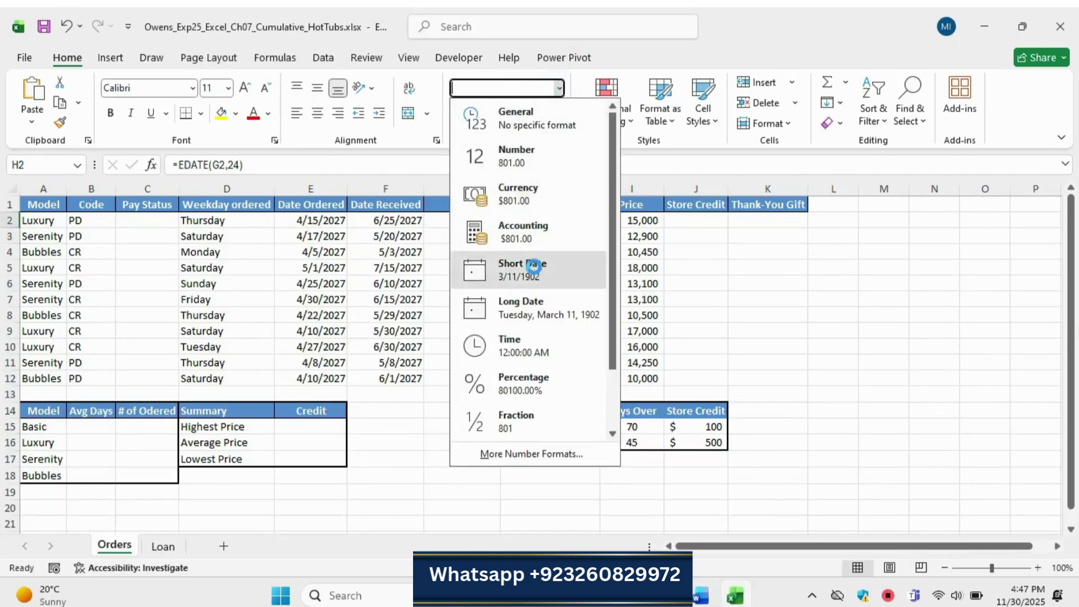
pyautogui.click(531, 269)
# Step: Check the copy instruction for step 5 in Word and copy the EDATE formula from H2 to H3:H12 in Excel
pyautogui.click(702, 598)
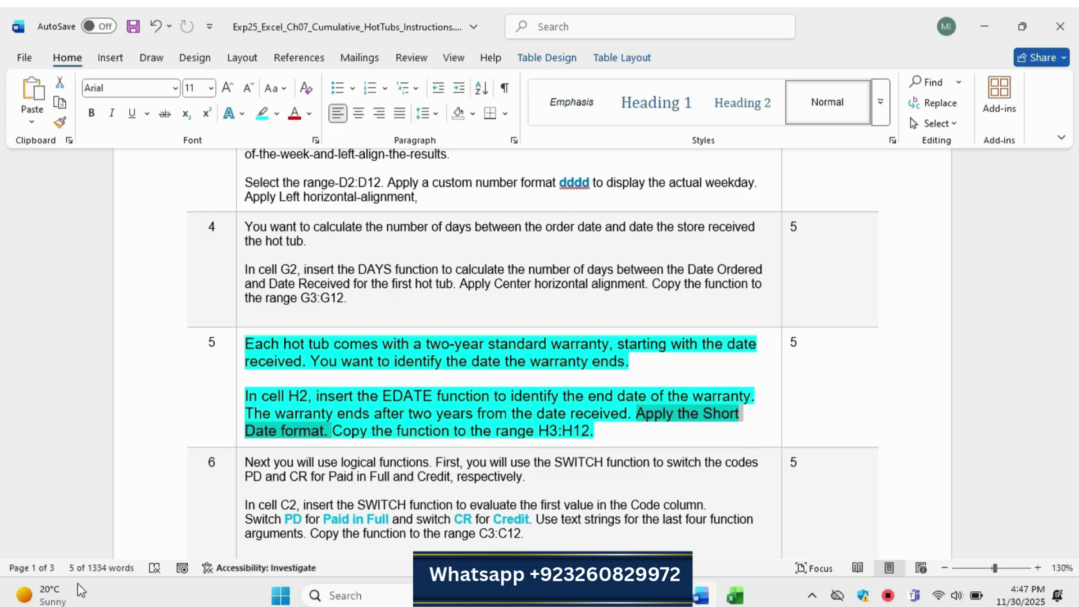
pyautogui.click(335, 436)
pyautogui.moveTo(404, 424); pyautogui.dragTo(534, 419)
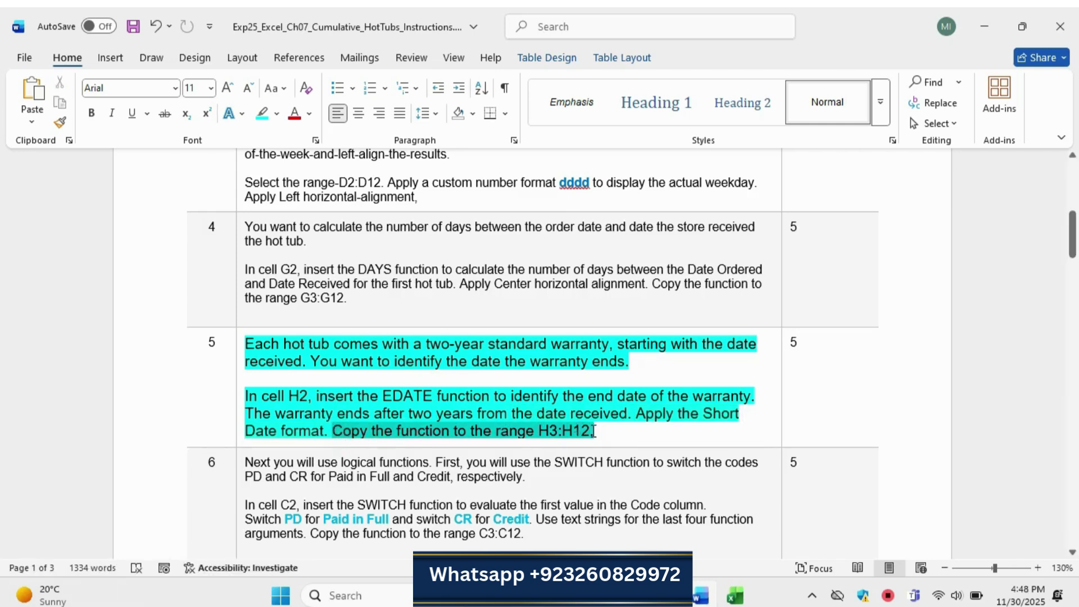
pyautogui.click(734, 594)
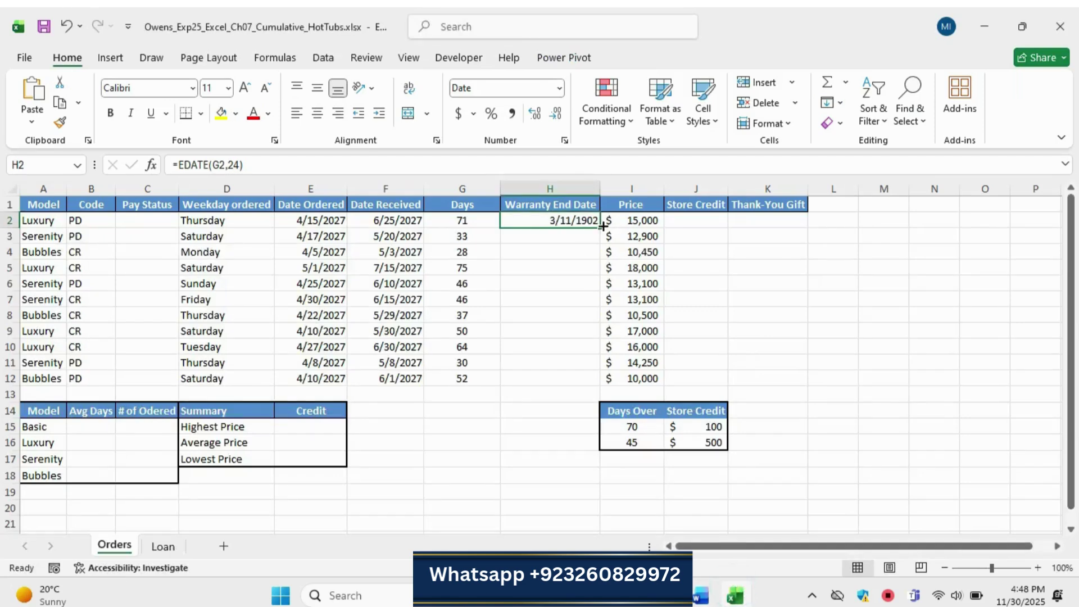
pyautogui.moveTo(598, 227); pyautogui.dragTo(599, 384)
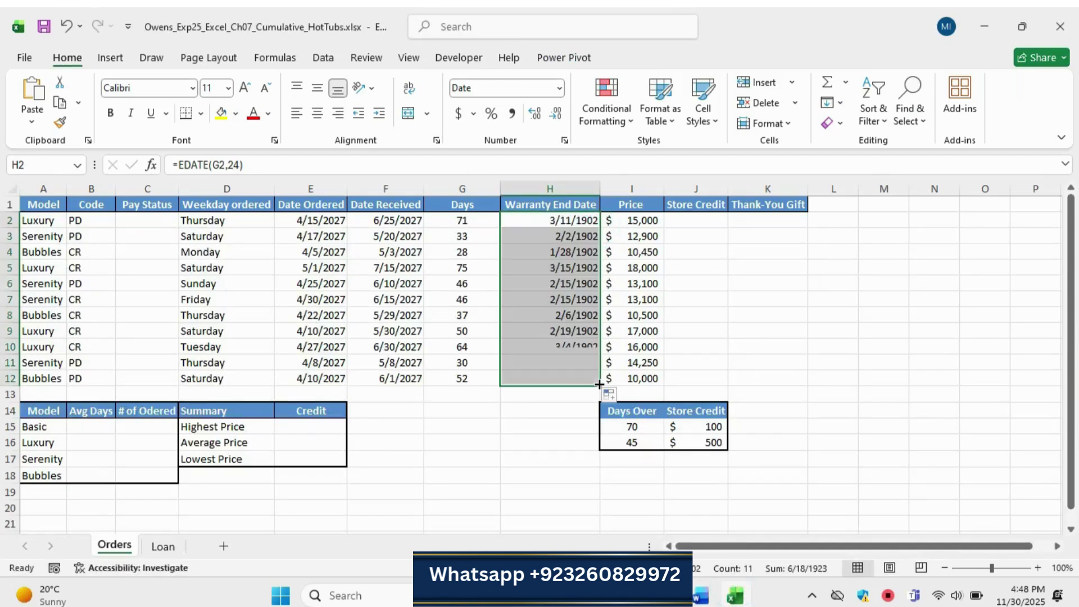
# Step: Switch to the Word instructions, reduce the step 5 text to 9 pt and remove its highlight
pyautogui.click(700, 595)
pyautogui.click(241, 382)
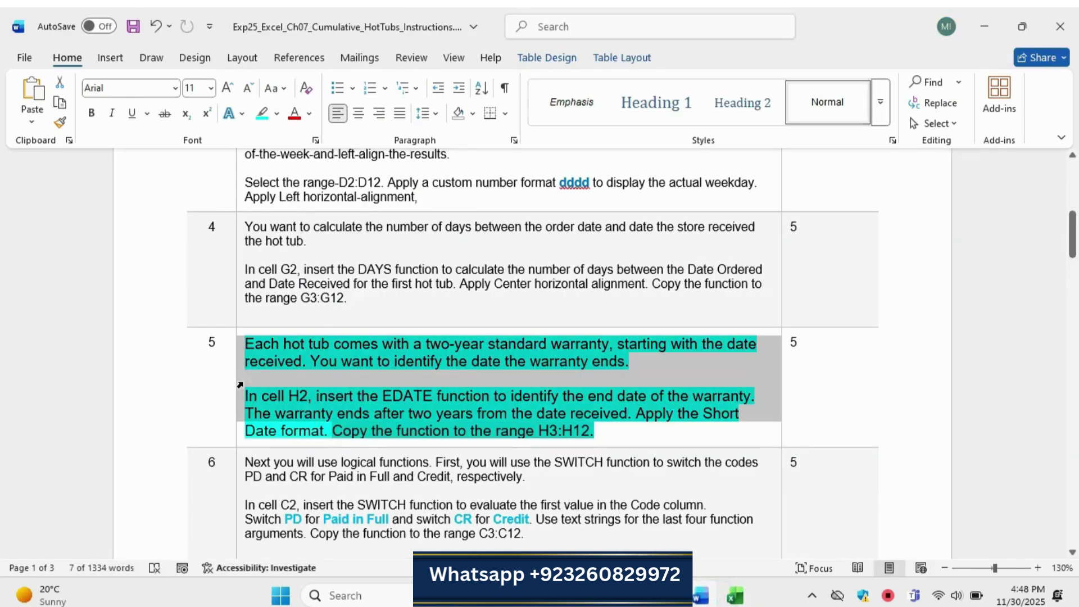
pyautogui.click(375, 335)
pyautogui.click(375, 335)
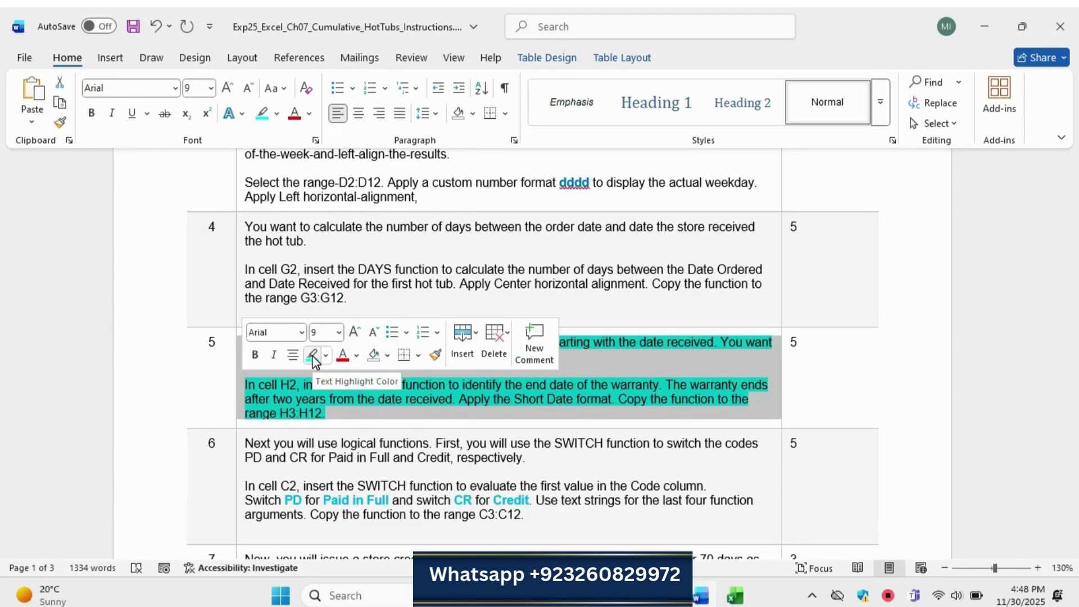
pyautogui.click(313, 358)
pyautogui.click(326, 413)
# Step: Enlarge the step 6 instructions to 11 pt and highlight them in turquoise
pyautogui.scroll(-3, 506, 337)
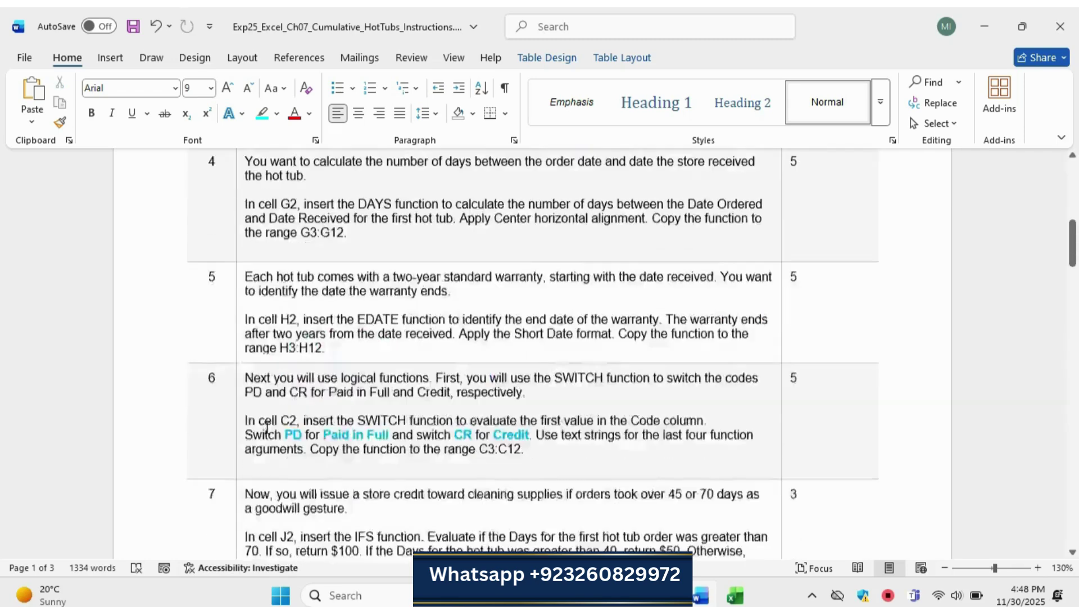
pyautogui.click(240, 340)
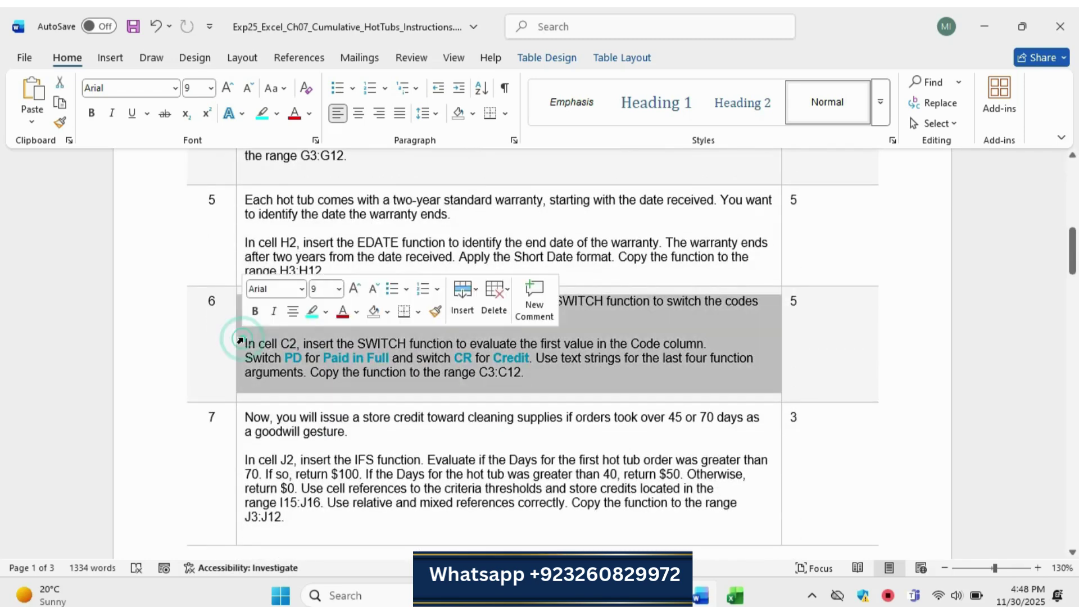
pyautogui.click(352, 291)
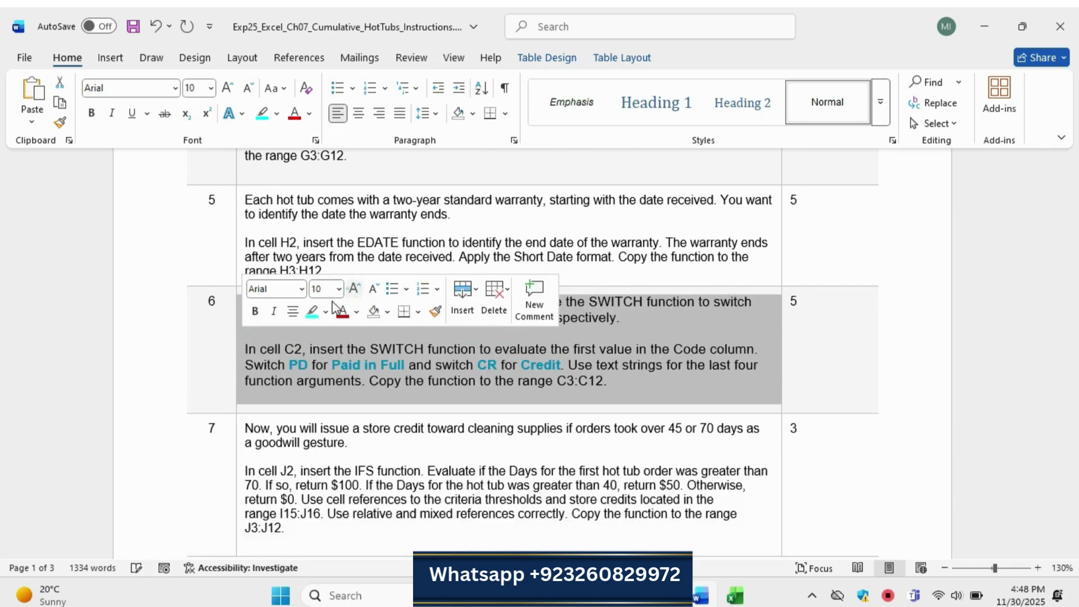
pyautogui.click(353, 291)
pyautogui.click(318, 316)
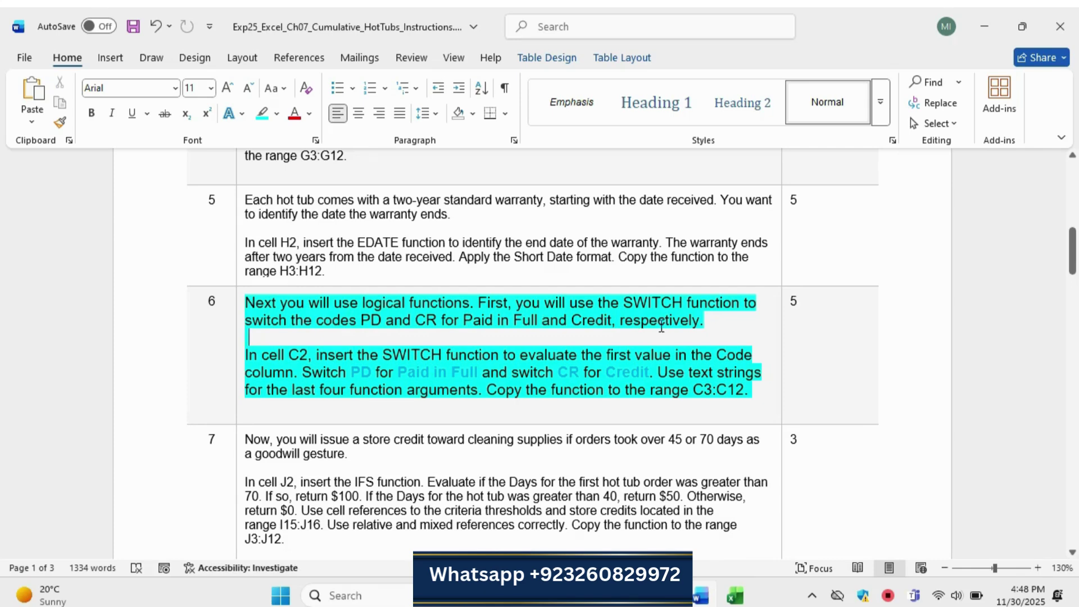
# Step: Check the step 6 instruction for cell C2 in Word and start a SWITCH function in C2 in Excel
pyautogui.scroll(-1, 284, 356)
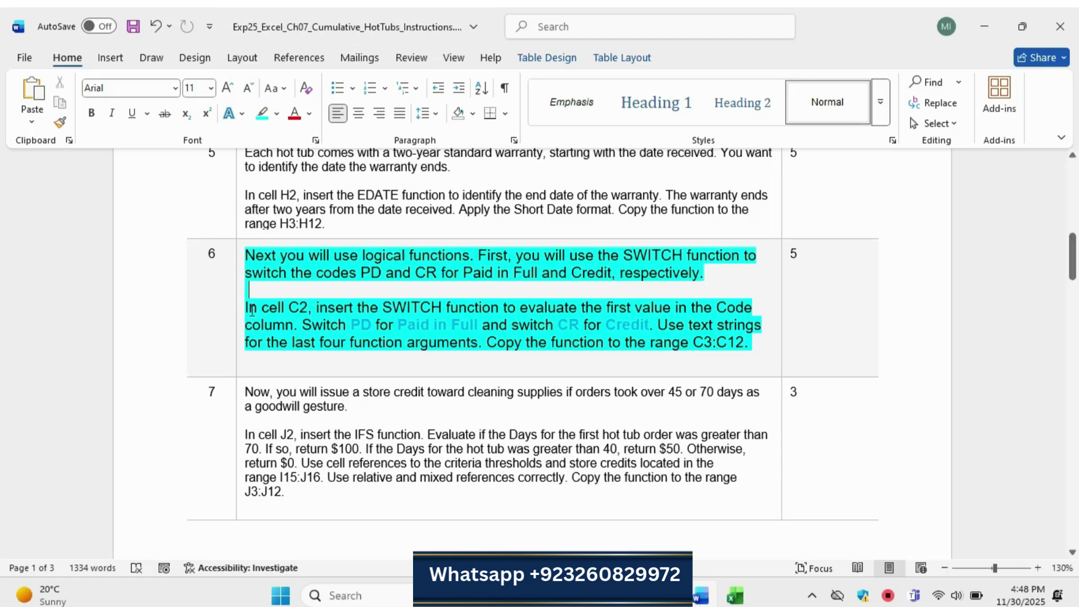
pyautogui.moveTo(249, 308); pyautogui.dragTo(302, 325)
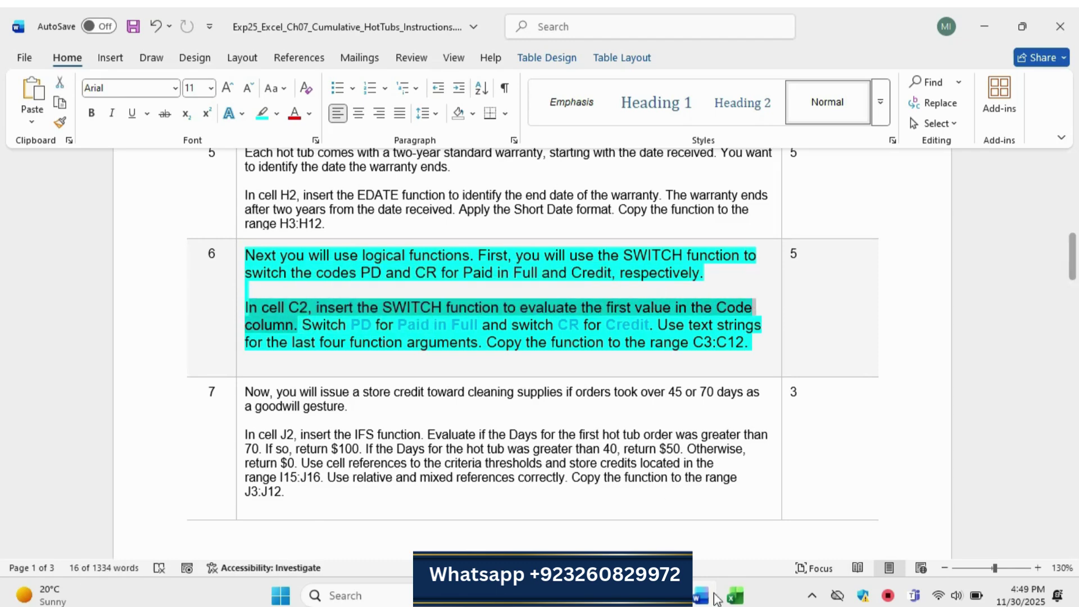
pyautogui.click(735, 595)
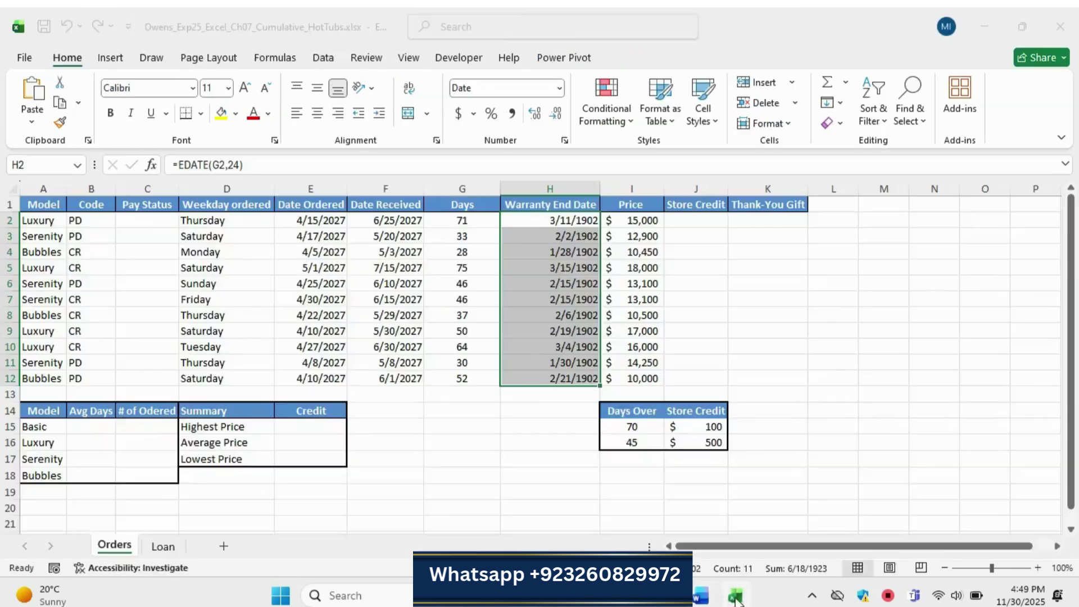
pyautogui.click(148, 222)
pyautogui.write('=switch')
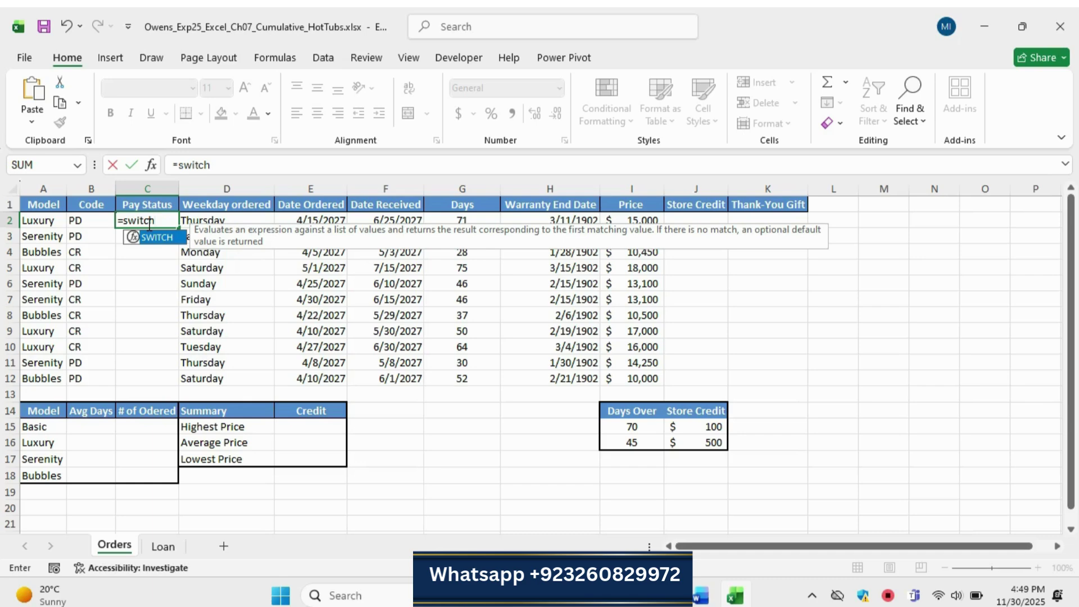
pyautogui.press('Return')
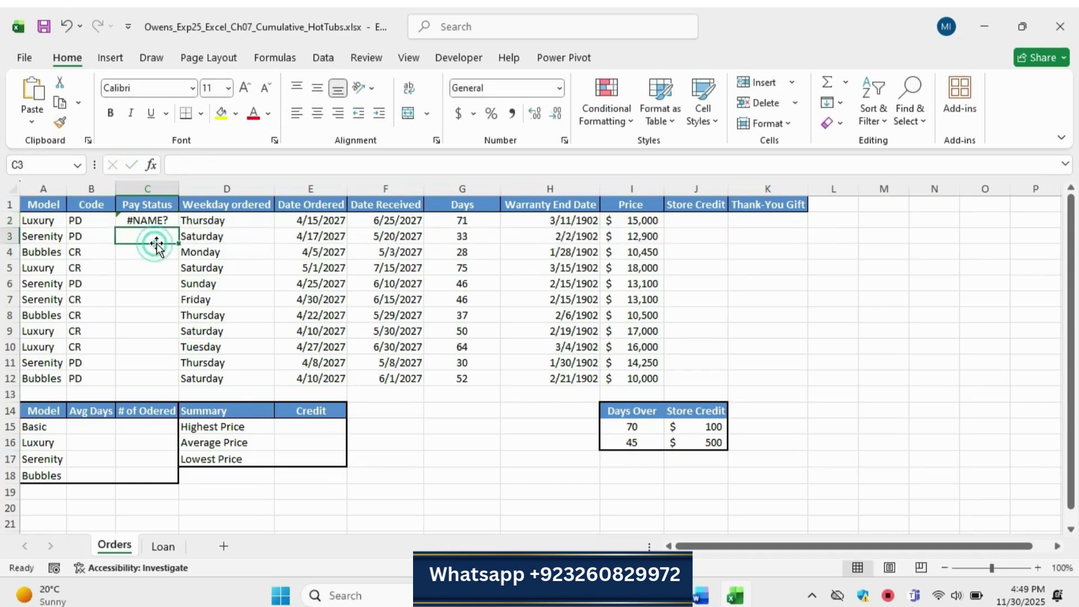
pyautogui.click(150, 220)
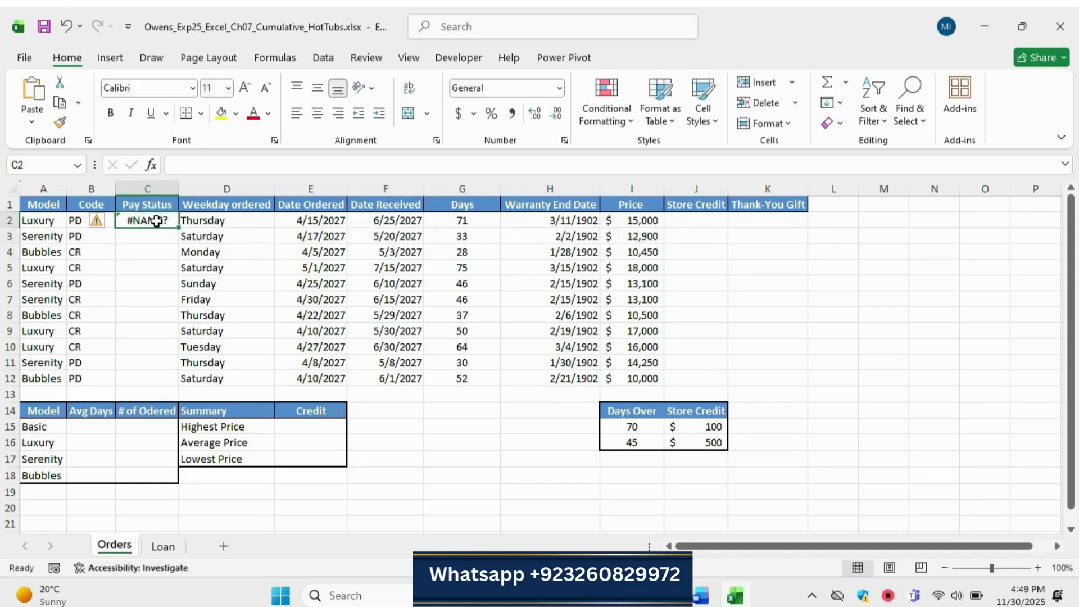
pyautogui.click(231, 164)
pyautogui.press('BackSpace')
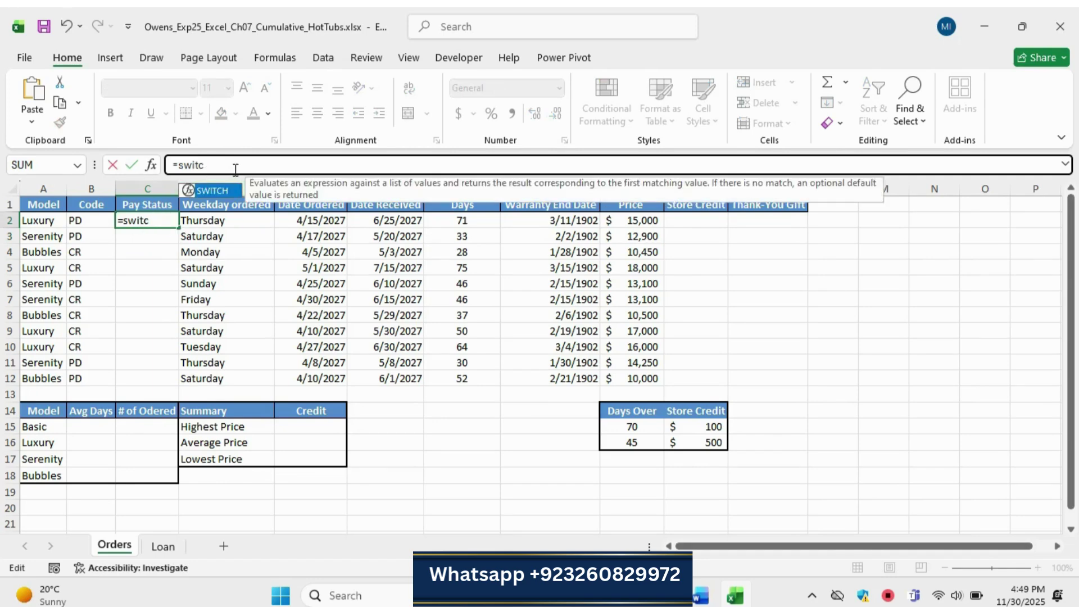
pyautogui.doubleClick(214, 190)
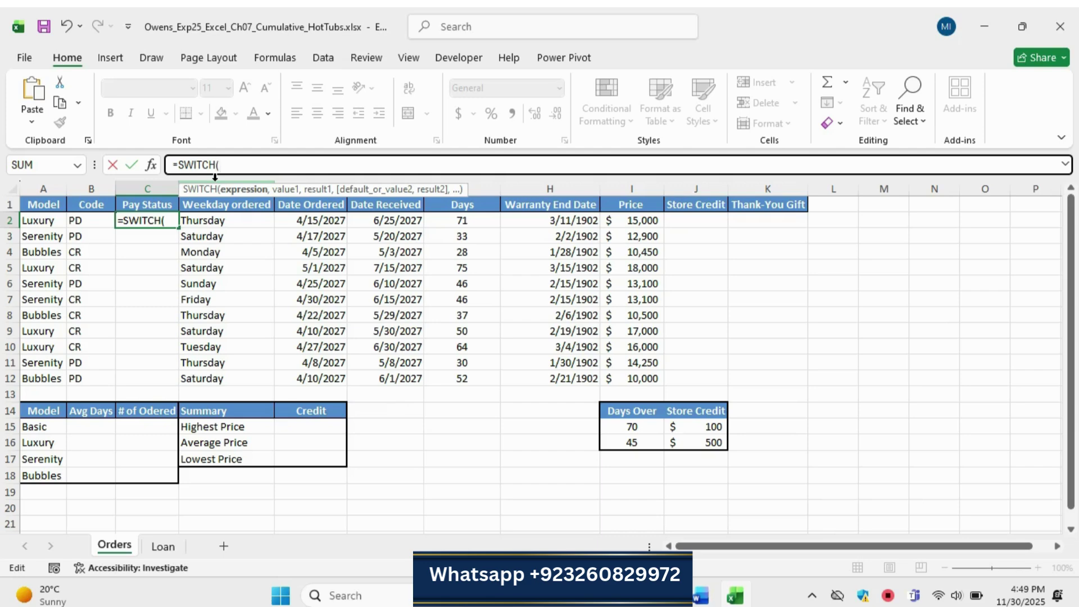
# Step: Check the PD replacement instruction in Word and enter B2 as the SWITCH expression and "PD" as the first value in Excel
pyautogui.click(702, 594)
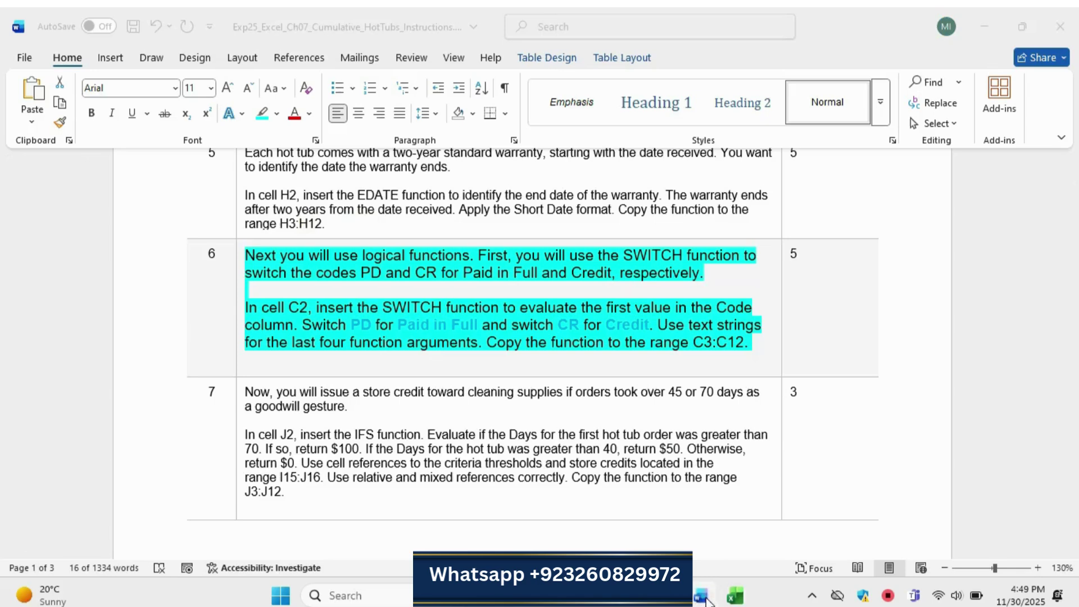
pyautogui.moveTo(302, 324); pyautogui.dragTo(465, 320)
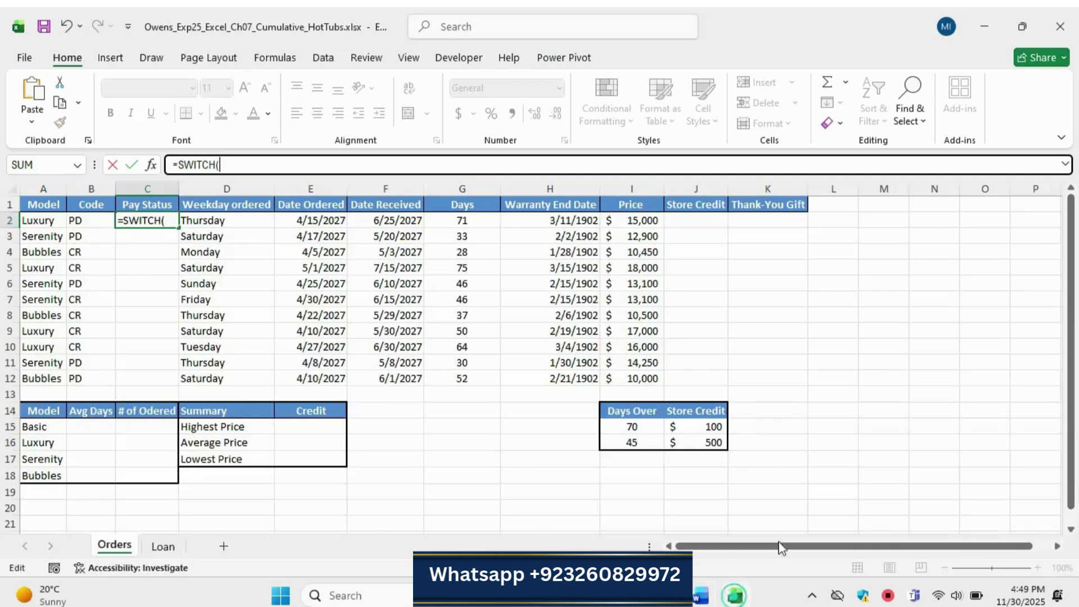
pyautogui.click(735, 594)
pyautogui.click(84, 222)
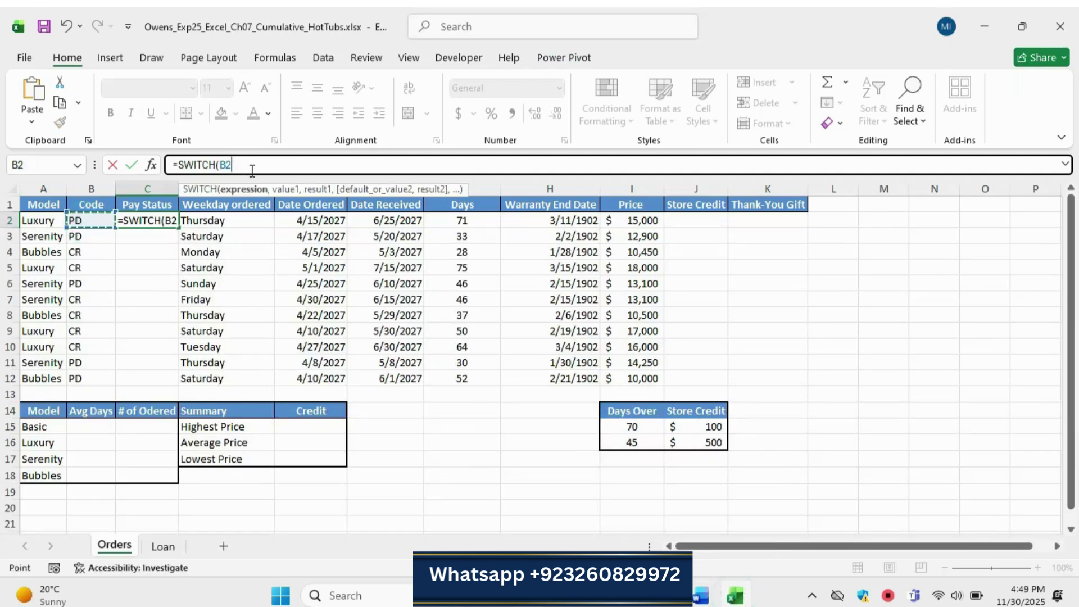
pyautogui.write(',"')
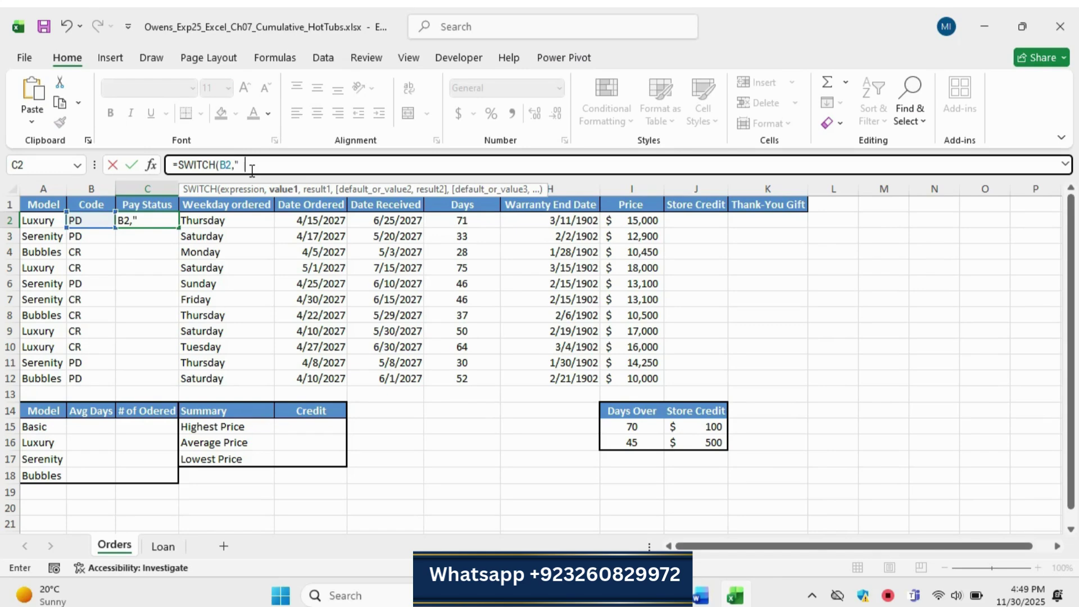
pyautogui.write('P')
pyautogui.write('D",')
pyautogui.click(261, 164)
pyautogui.press('BackSpace')
pyautogui.write(',')
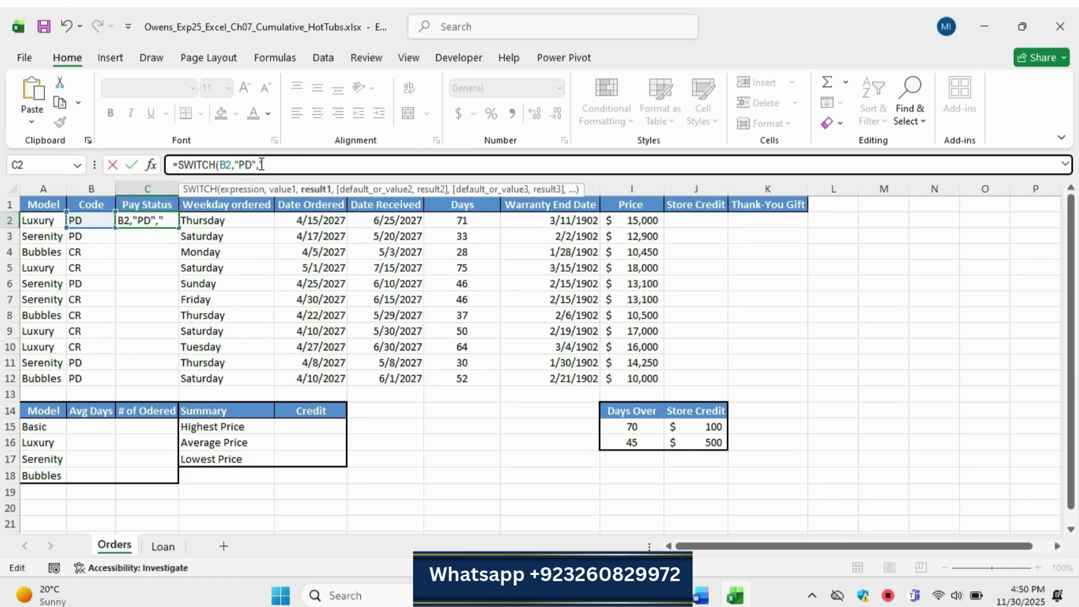
pyautogui.click(280, 166)
# Step: Check the replacement texts for both codes in Word and enter "Paid in Full" as the first SWITCH result in Excel
pyautogui.click(702, 597)
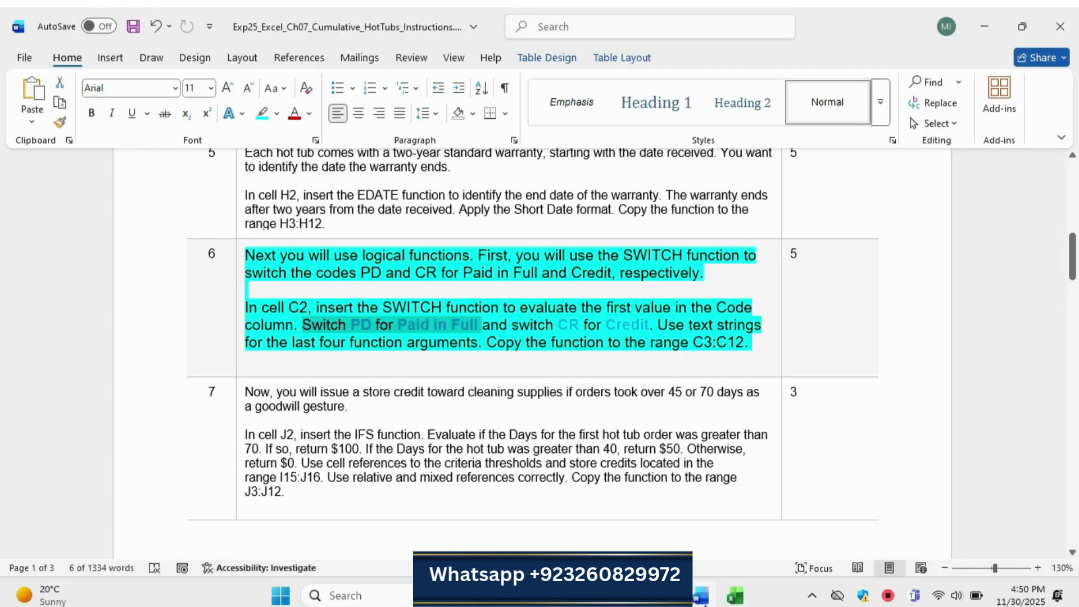
pyautogui.click(702, 596)
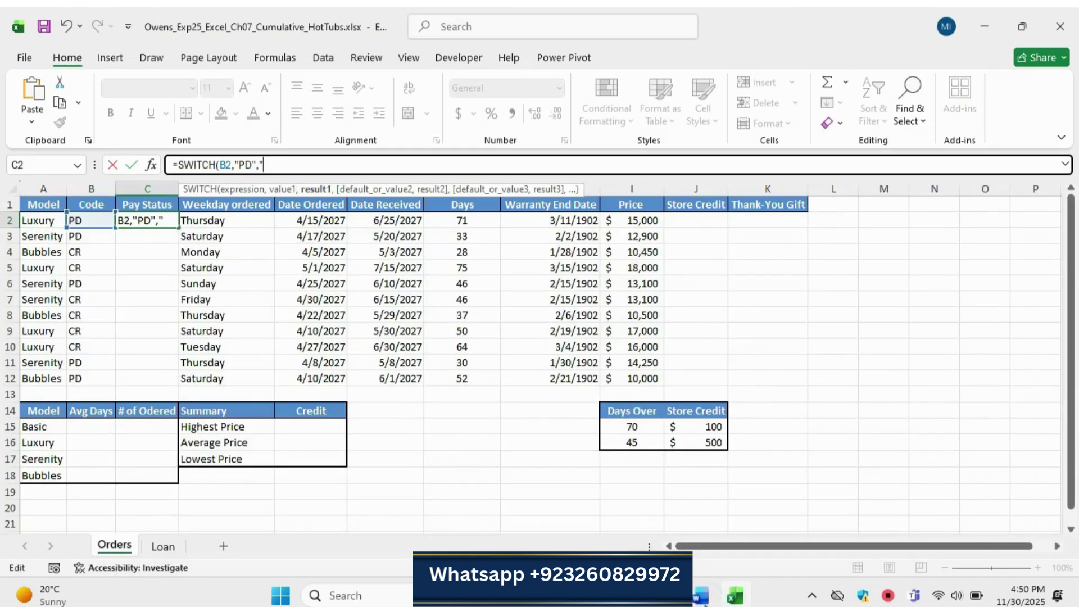
pyautogui.write('Paid In Fu')
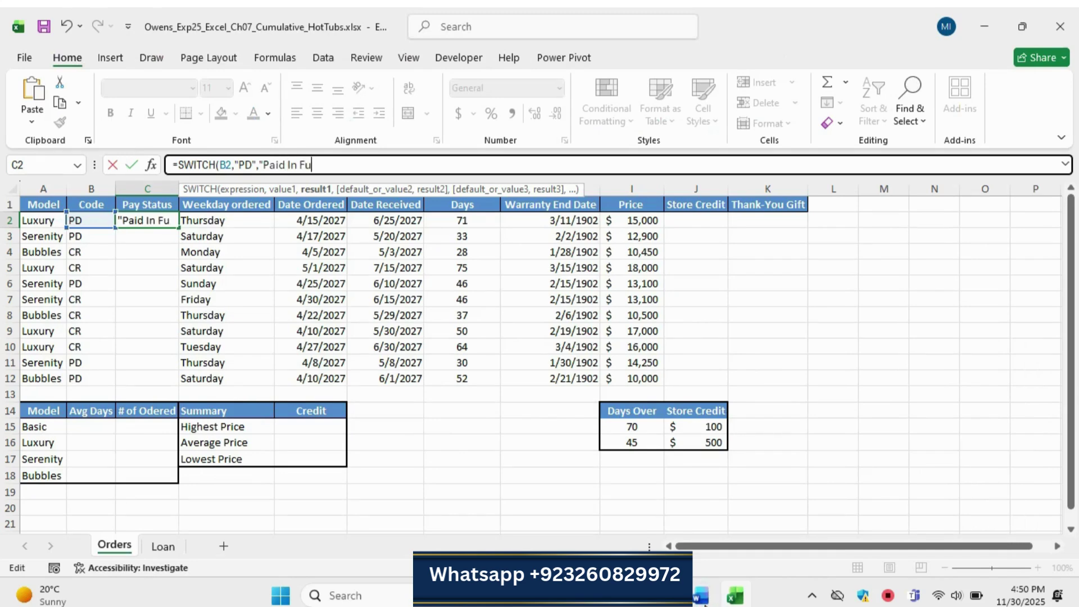
pyautogui.write('ll",')
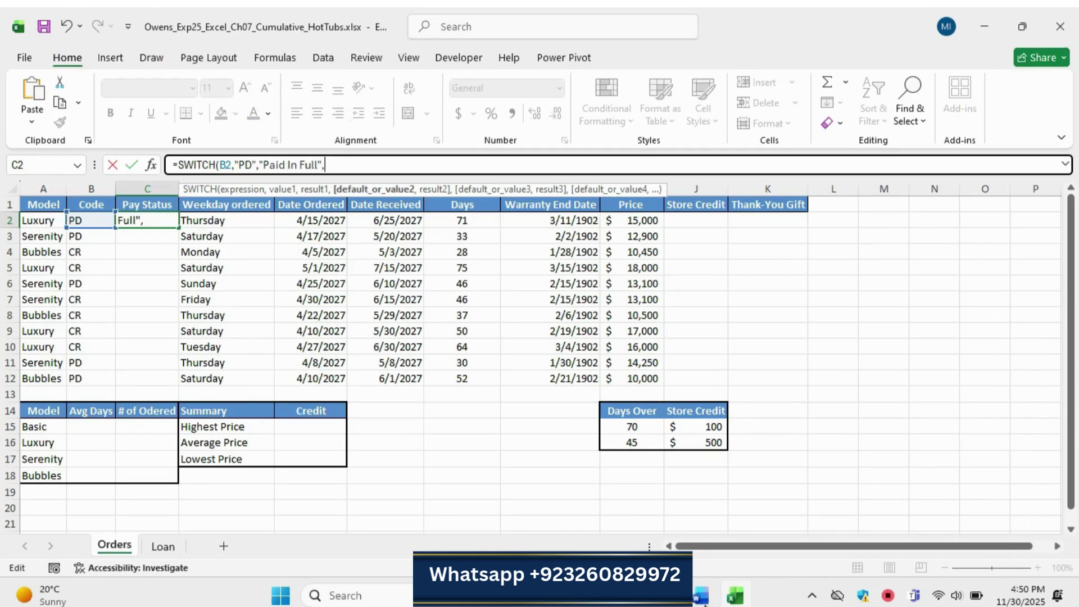
pyautogui.click(699, 596)
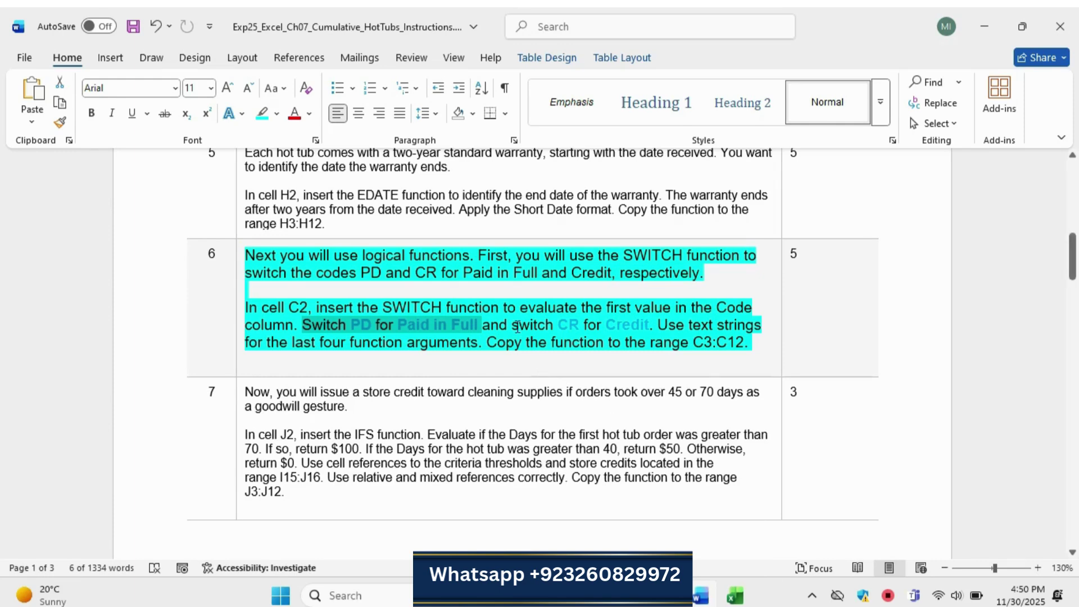
pyautogui.moveTo(512, 325); pyautogui.dragTo(649, 325)
pyautogui.click(734, 595)
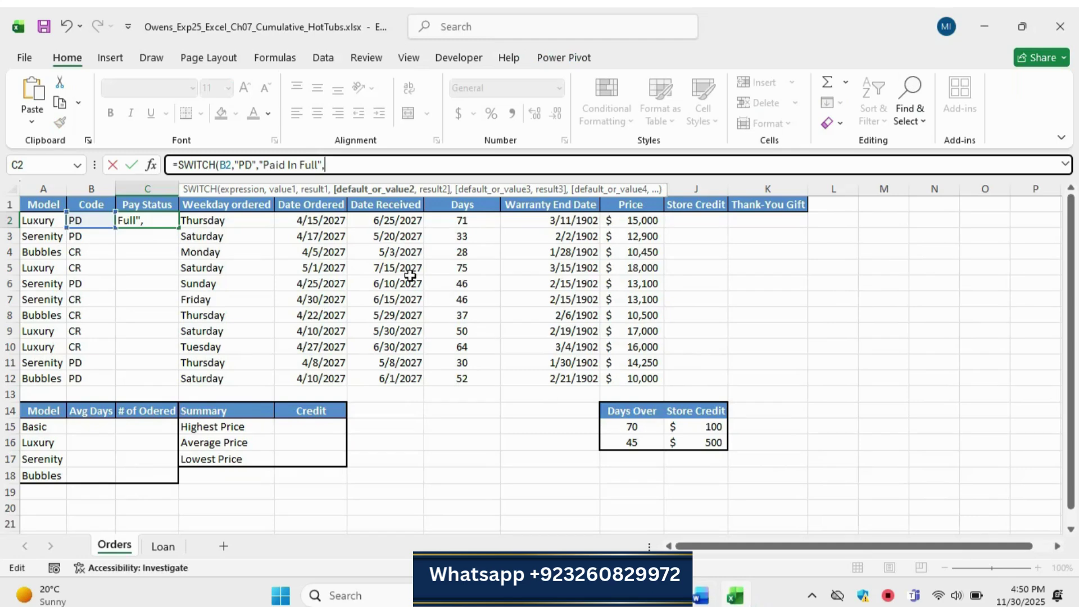
pyautogui.click(305, 164)
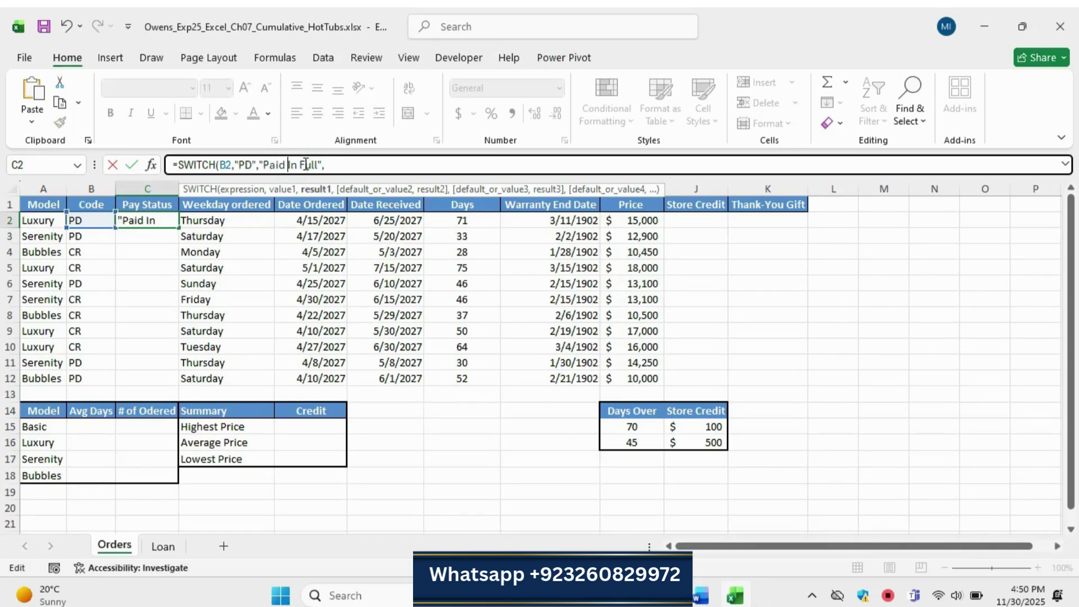
pyautogui.press('Delete')
pyautogui.write('i')
# Step: Complete the C2 formula with "CR" as the second value and "Credit" as its result
pyautogui.click(329, 163)
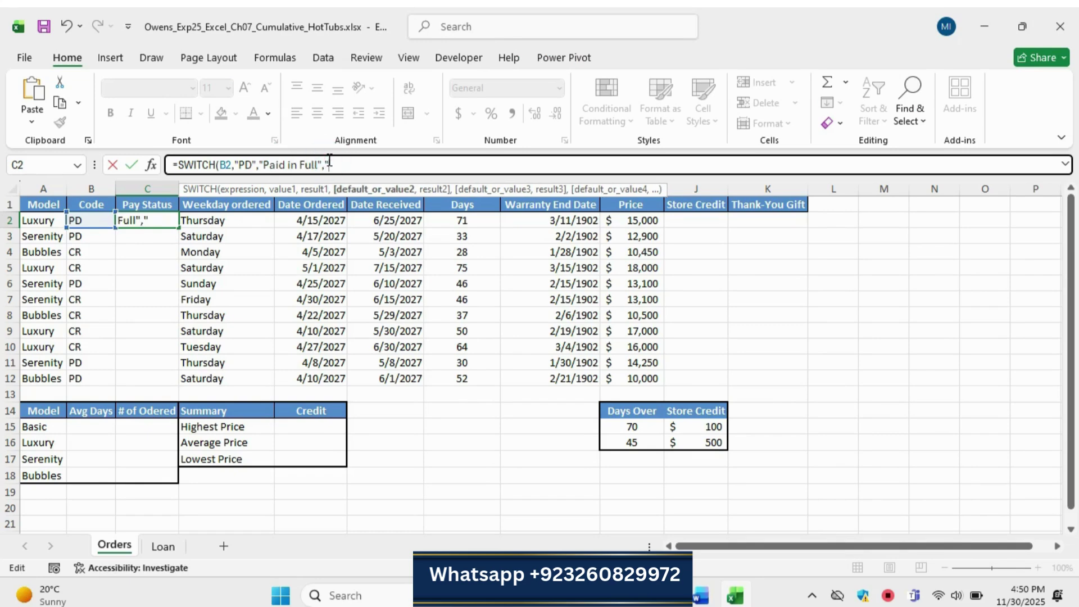
pyautogui.write('CR",')
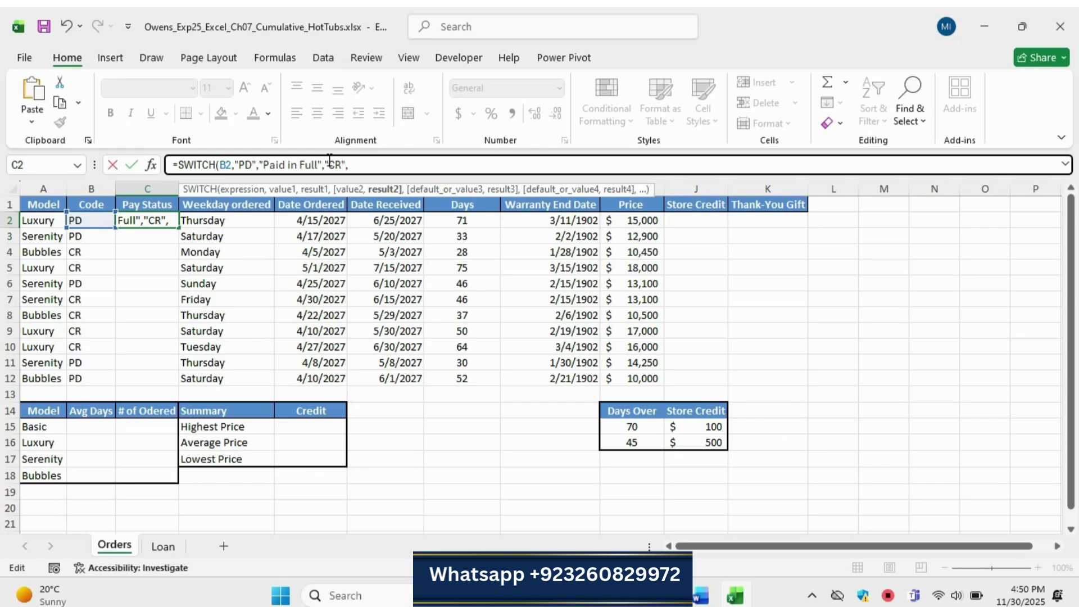
pyautogui.write('"Credit"')
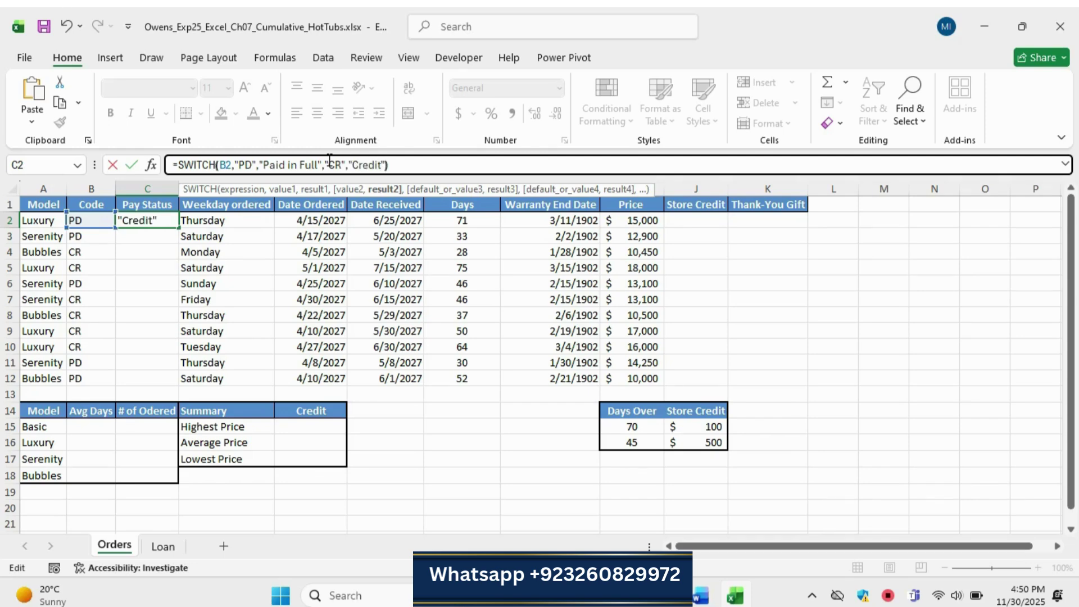
pyautogui.write(')')
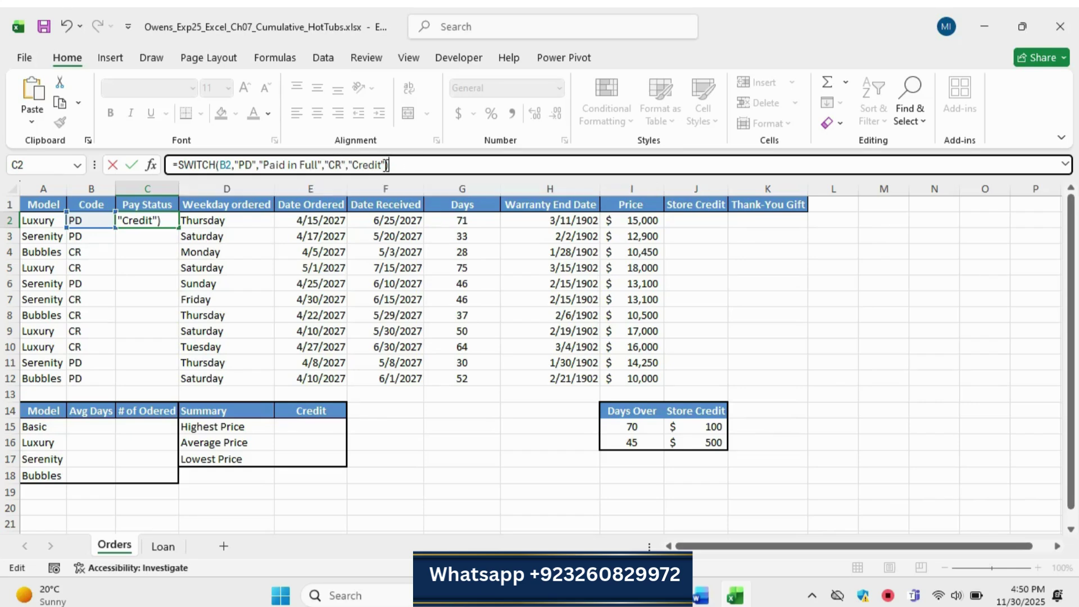
pyautogui.hotkey('alt', 'Tab')
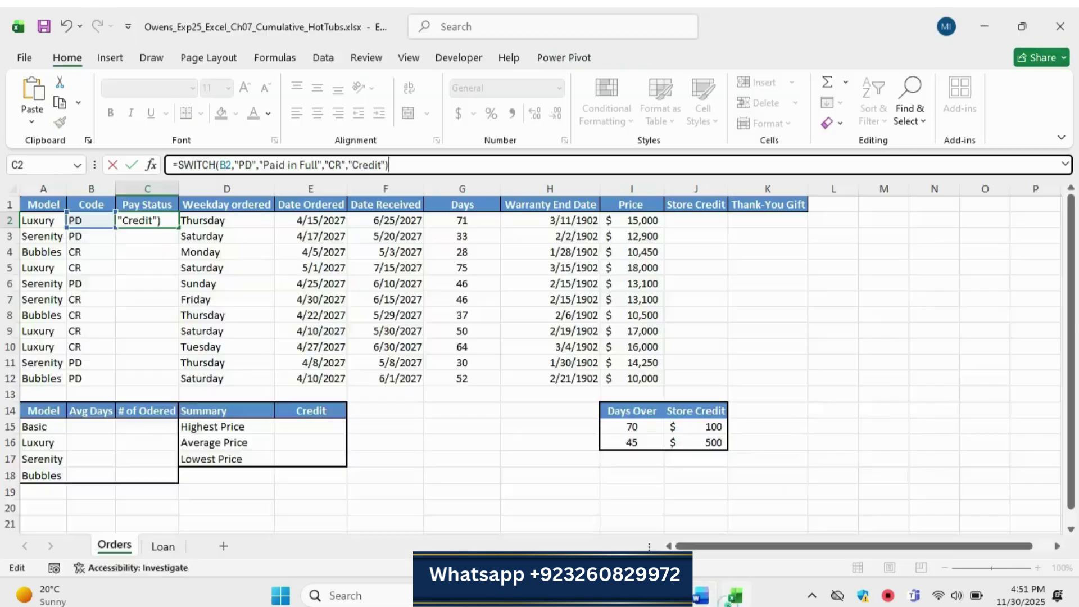
pyautogui.click(730, 597)
pyautogui.press('Return')
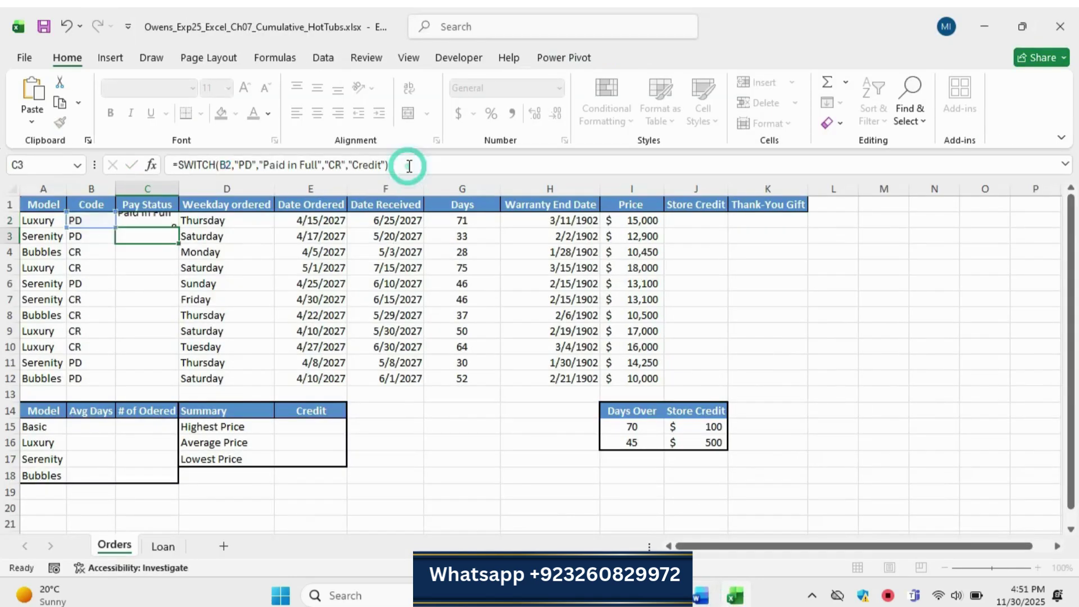
# Step: Check the copy instruction for step 6 in Word and copy the SWITCH formula from C2 to C3:C12 in Excel
pyautogui.click(157, 222)
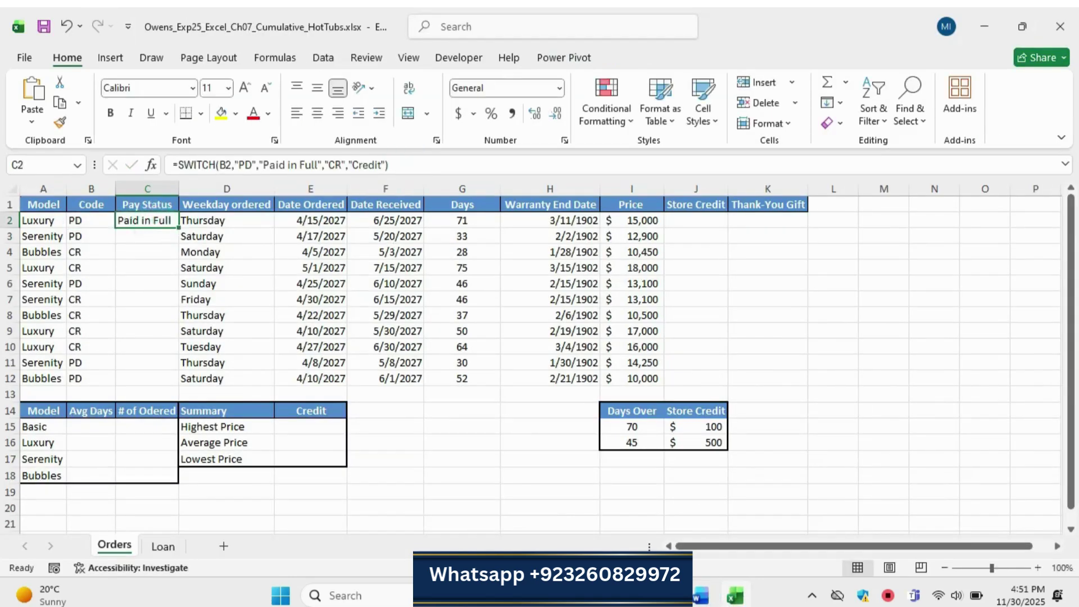
pyautogui.click(699, 596)
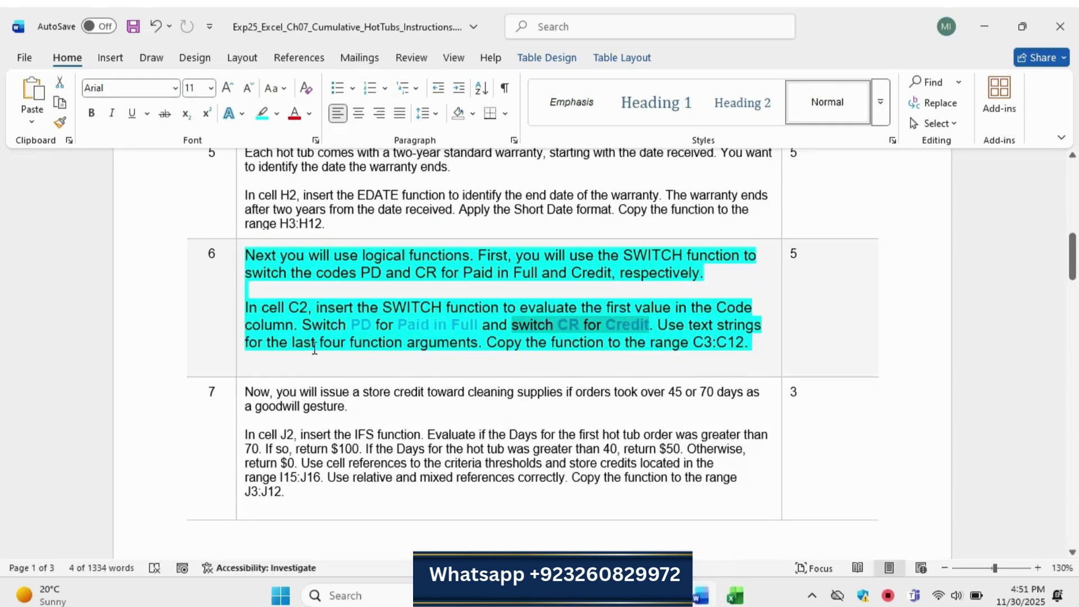
pyautogui.moveTo(487, 343); pyautogui.dragTo(748, 343)
pyautogui.click(734, 595)
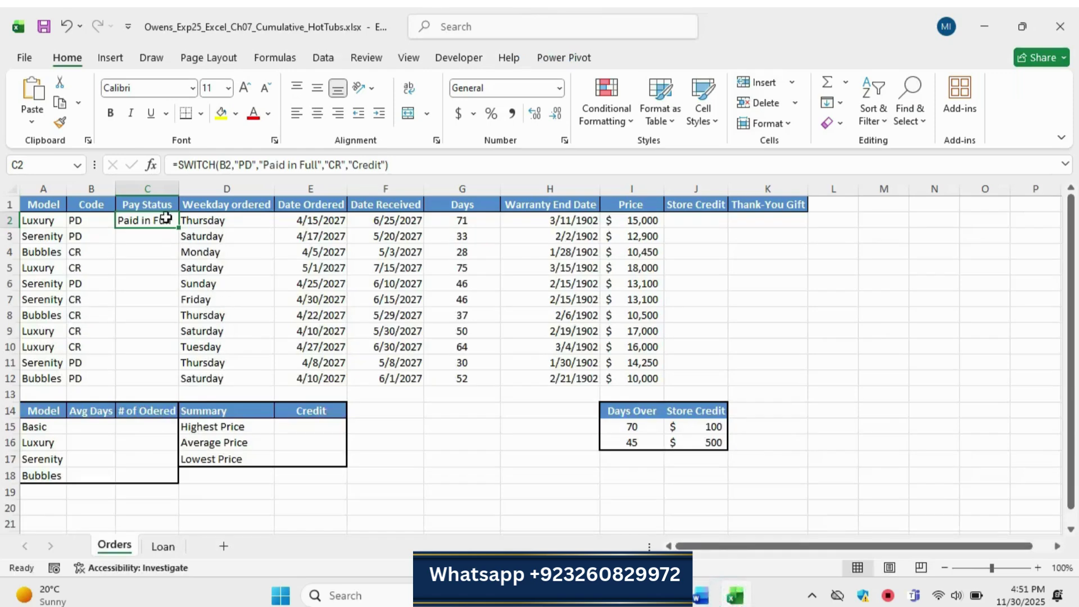
pyautogui.moveTo(178, 228); pyautogui.dragTo(178, 384)
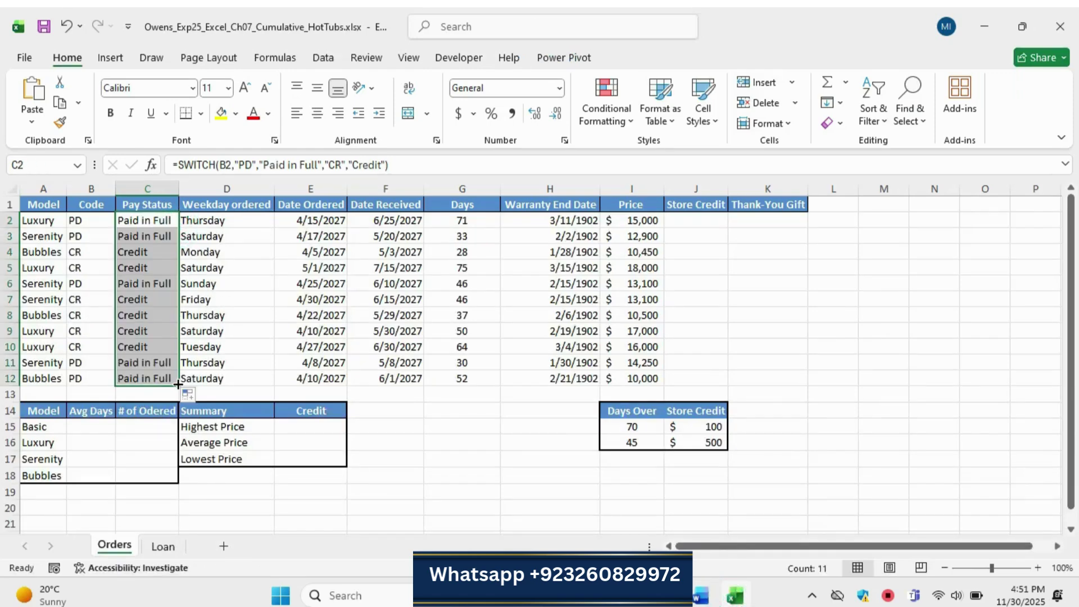
# Step: Switch to the Word instructions, reduce the step 6 text to 9 pt and remove its highlight
pyautogui.click(701, 595)
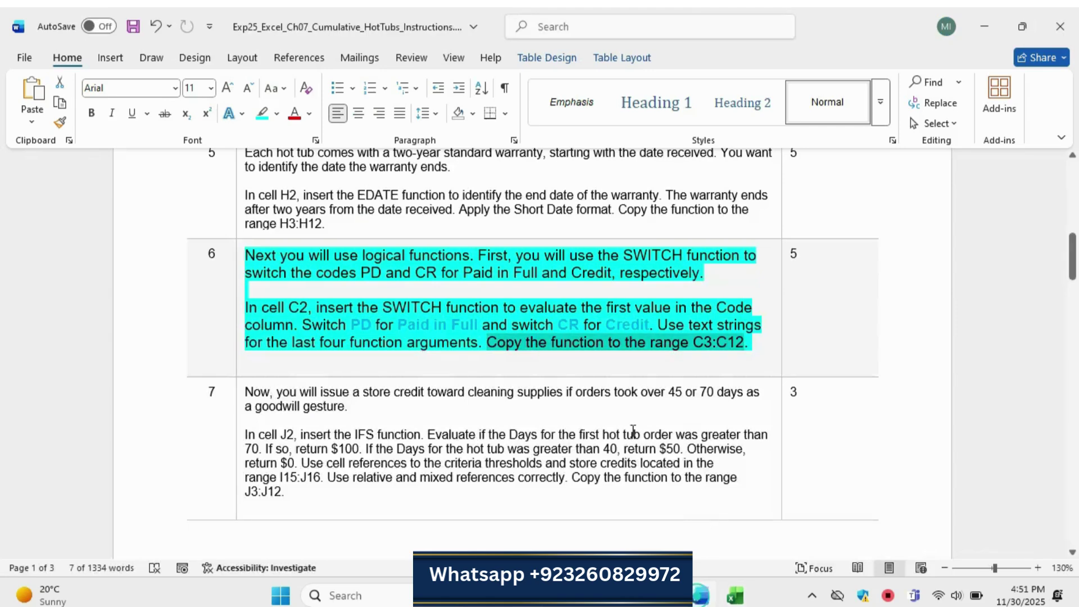
pyautogui.click(245, 293)
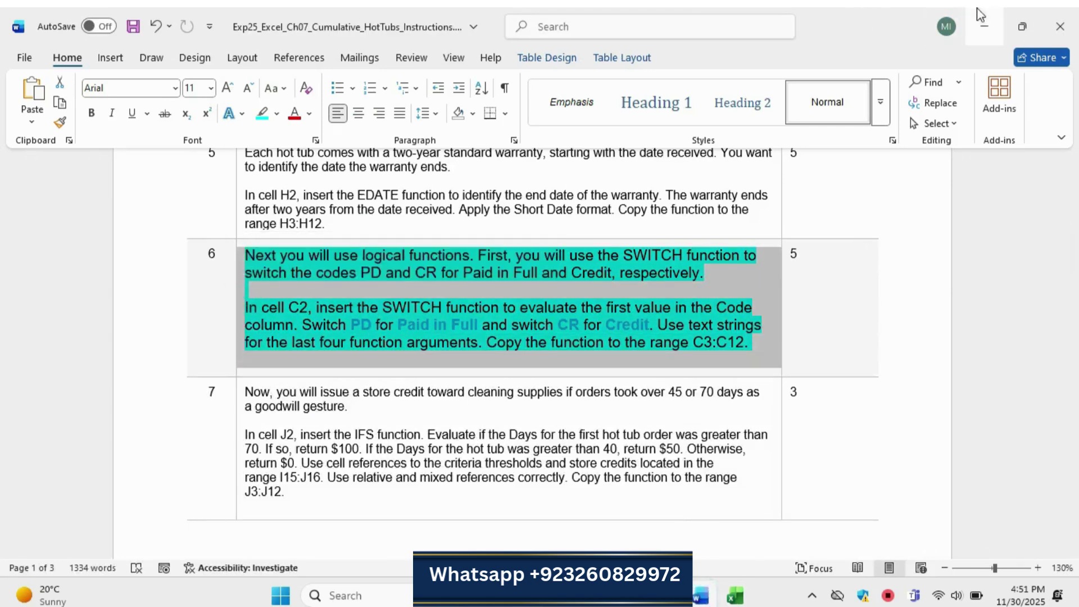
pyautogui.click(248, 88)
pyautogui.click(248, 88)
pyautogui.click(263, 117)
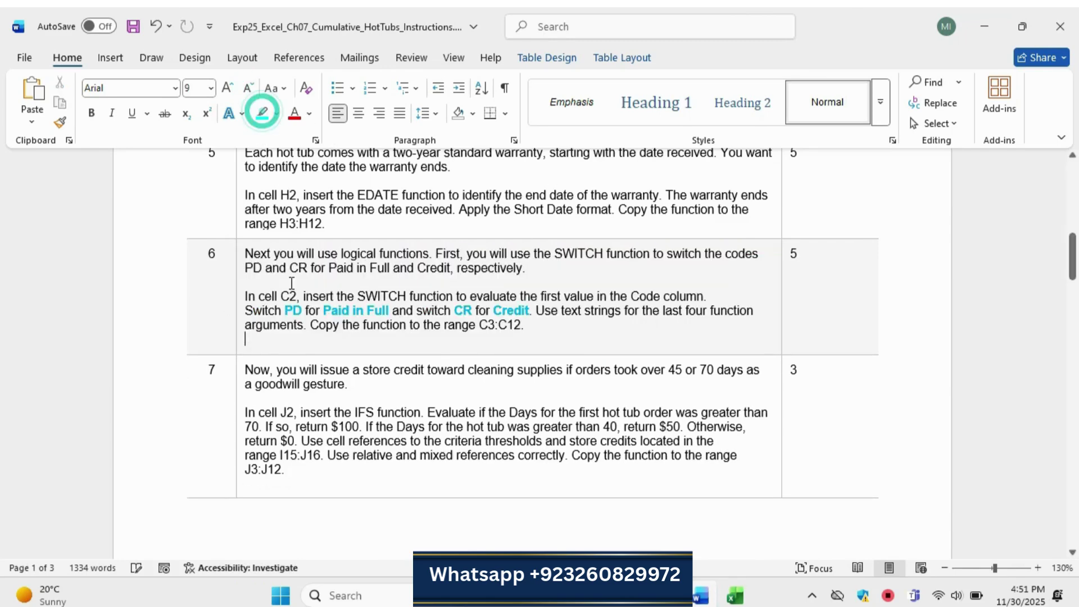
# Step: Enlarge the step 7 instructions to 11 pt and highlight them in turquoise
pyautogui.click(236, 408)
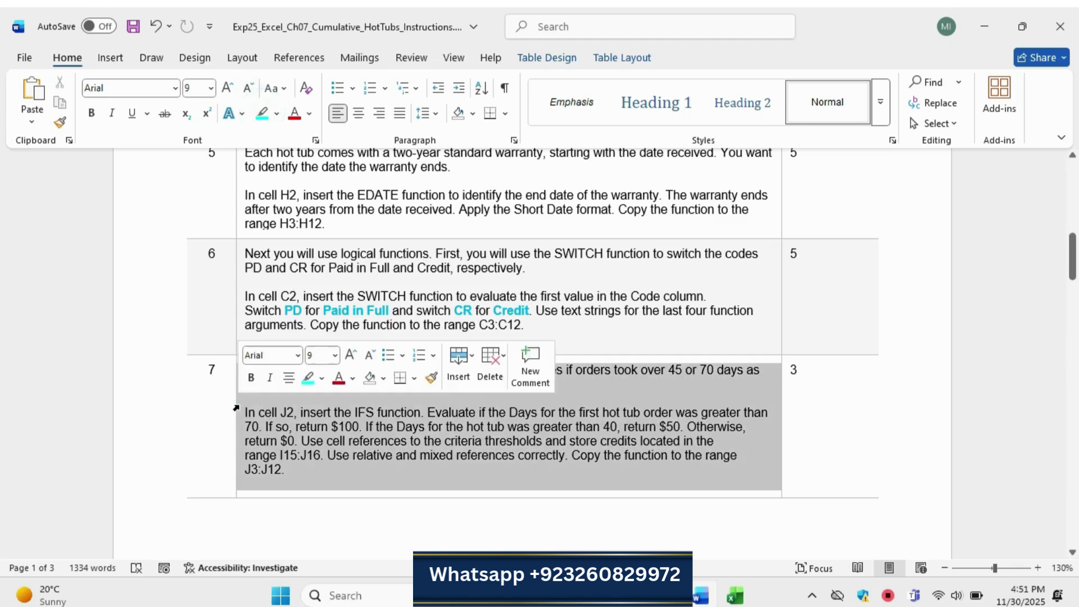
pyautogui.click(351, 355)
pyautogui.click(350, 355)
pyautogui.click(308, 377)
pyautogui.scroll(-2, 287, 304)
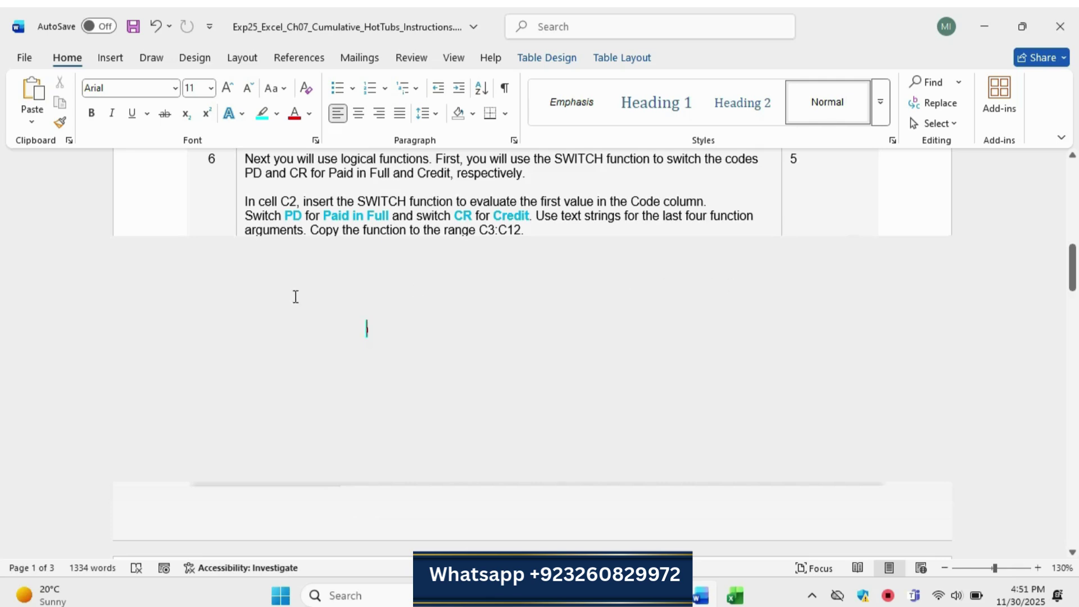
# Step: Check the step 7 instructions in Word and start an IFS function in cell J2 of the Orders sheet in Excel
pyautogui.scroll(-1, 452, 298)
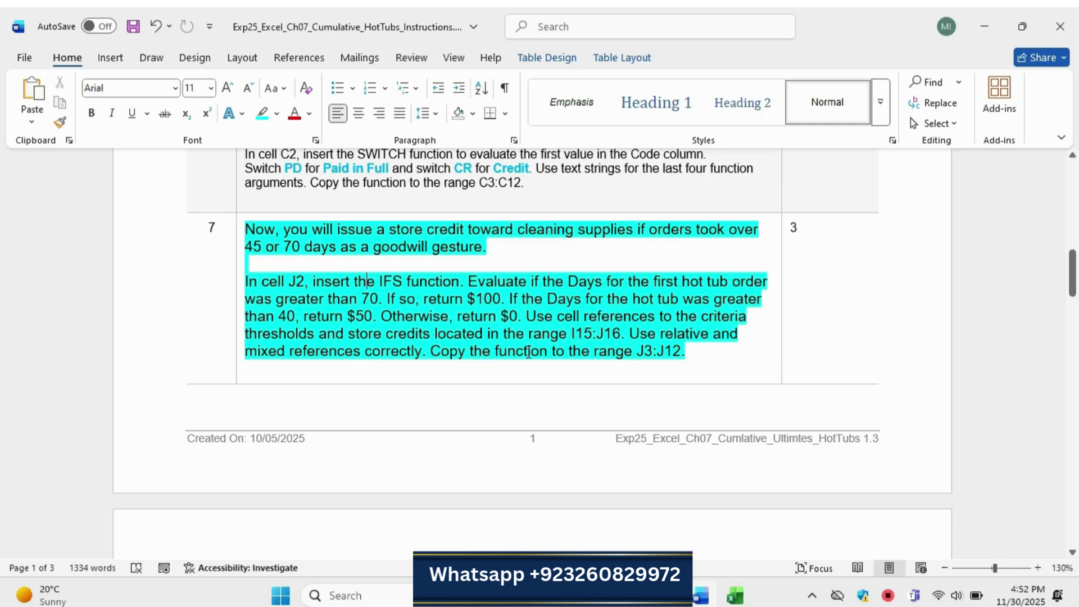
pyautogui.moveTo(247, 281); pyautogui.dragTo(460, 281)
pyautogui.click(733, 596)
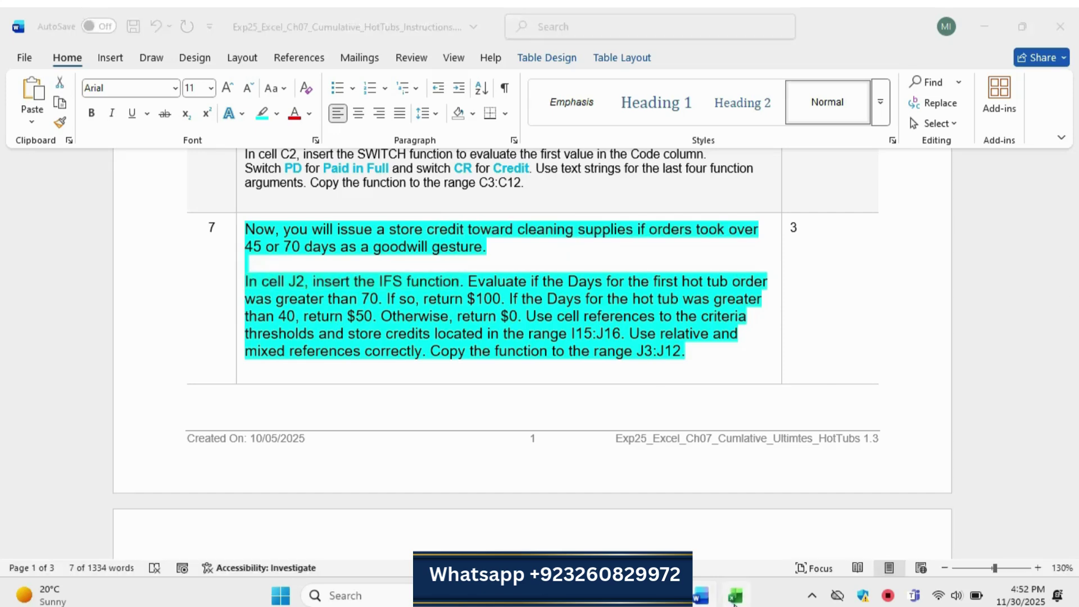
pyautogui.click(691, 219)
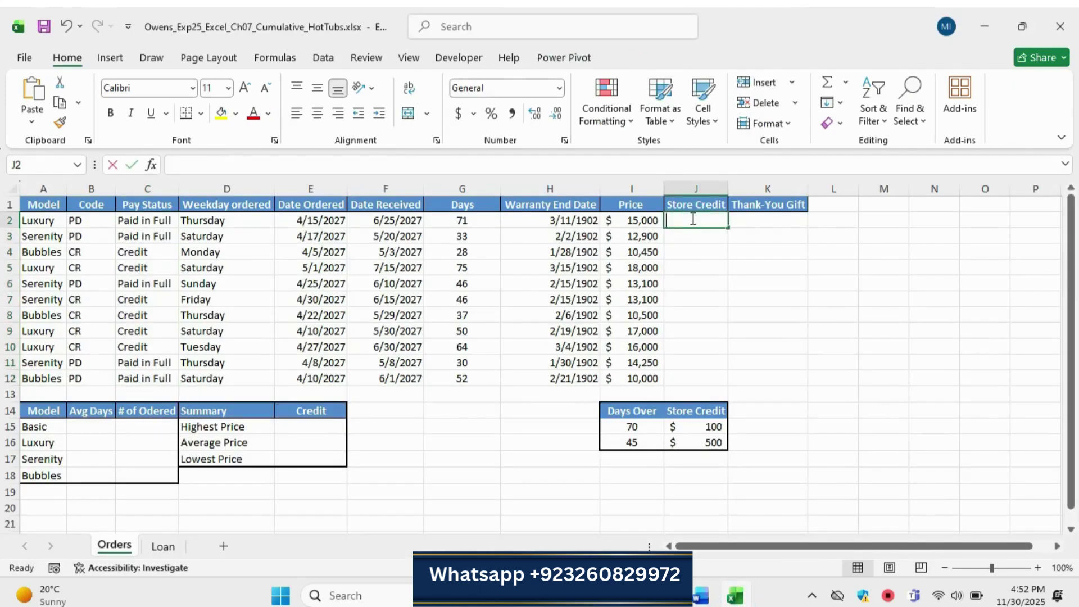
pyautogui.write('=ifs')
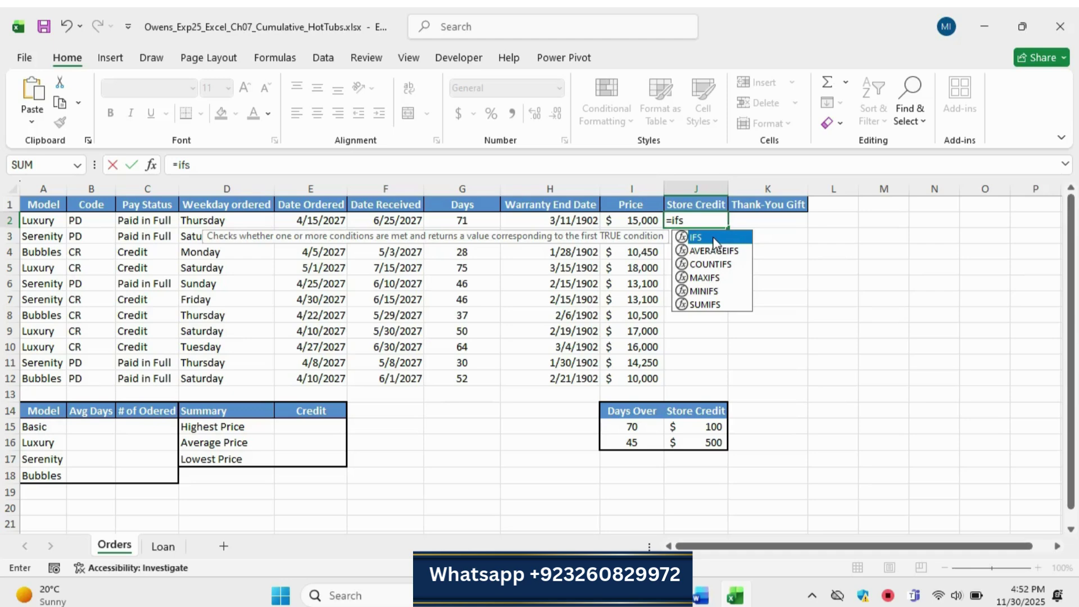
pyautogui.doubleClick(713, 237)
# Step: Review the first IFS condition of step 7 in Word and begin the first logical test with H2> in Excel
pyautogui.click(700, 595)
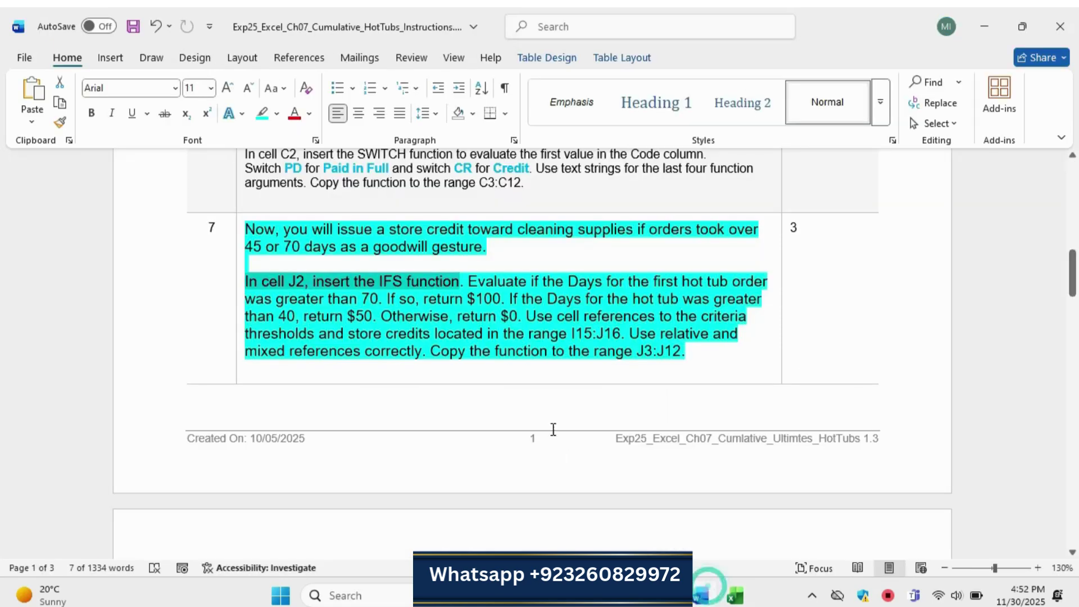
pyautogui.moveTo(469, 281); pyautogui.dragTo(538, 281)
pyautogui.moveTo(417, 279); pyautogui.dragTo(376, 316)
pyautogui.click(501, 316)
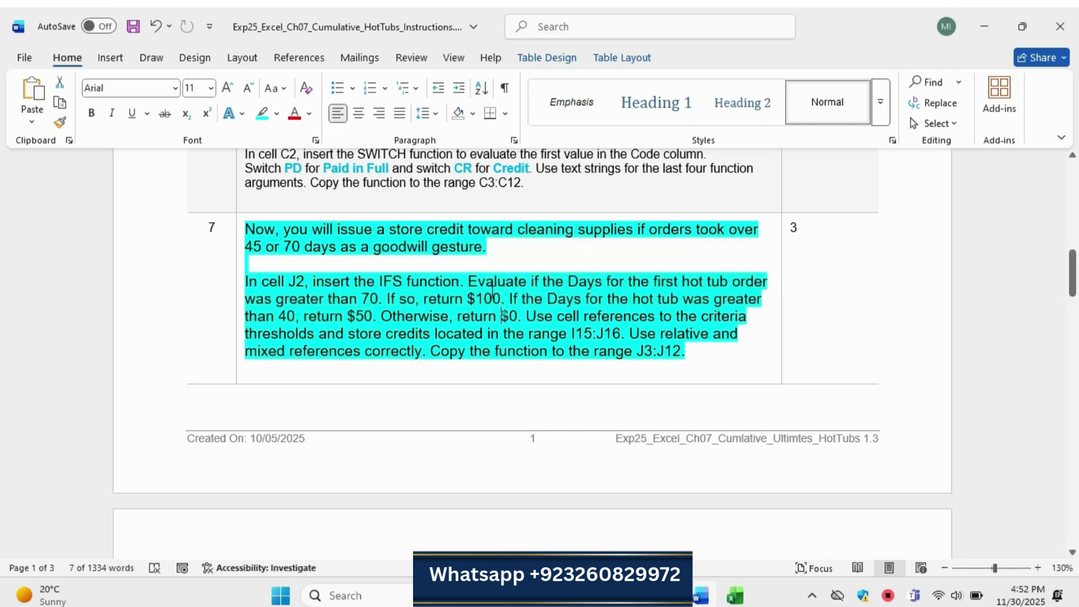
pyautogui.moveTo(468, 281); pyautogui.dragTo(382, 301)
pyautogui.moveTo(733, 599)
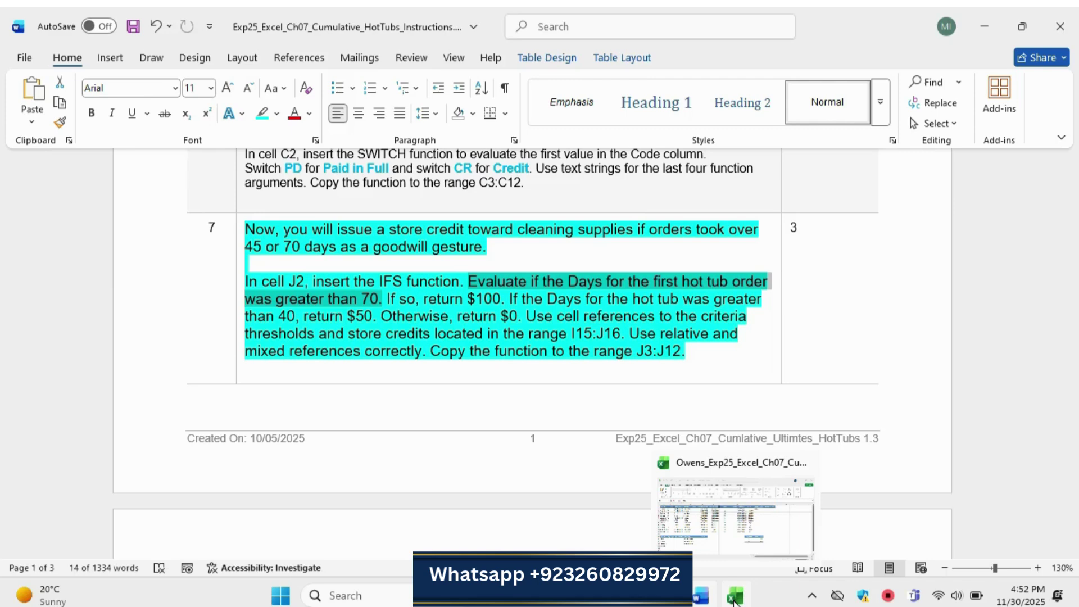
pyautogui.click(733, 598)
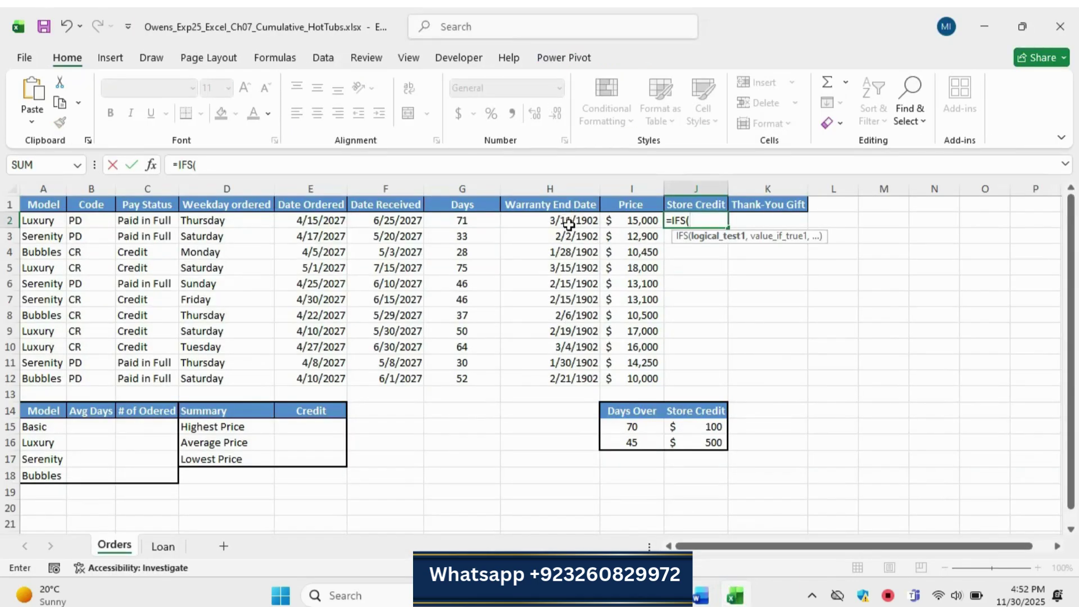
pyautogui.click(568, 224)
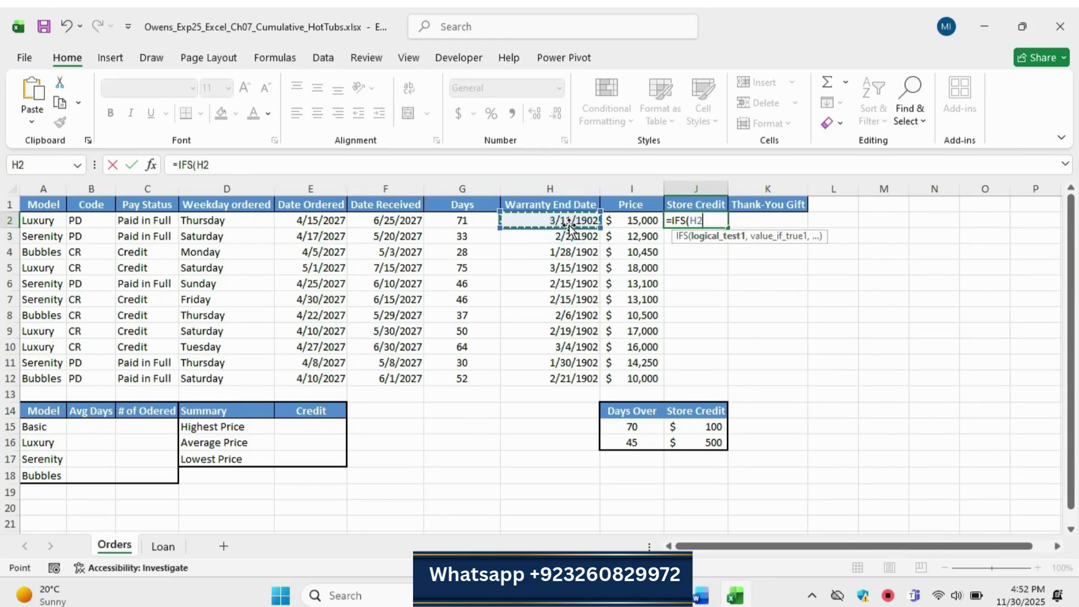
pyautogui.write('>')
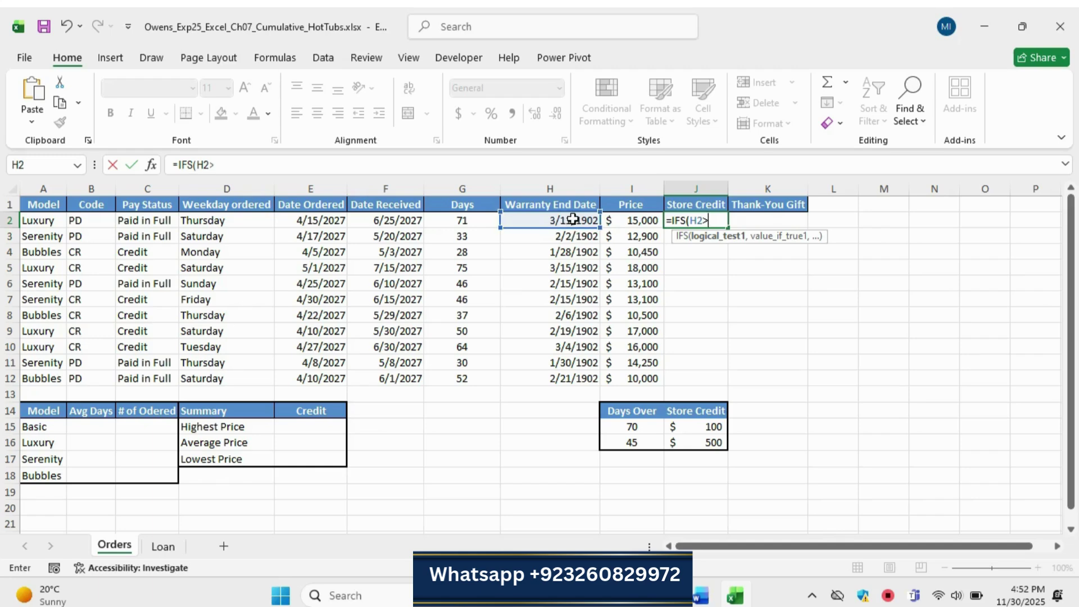
pyautogui.click(637, 427)
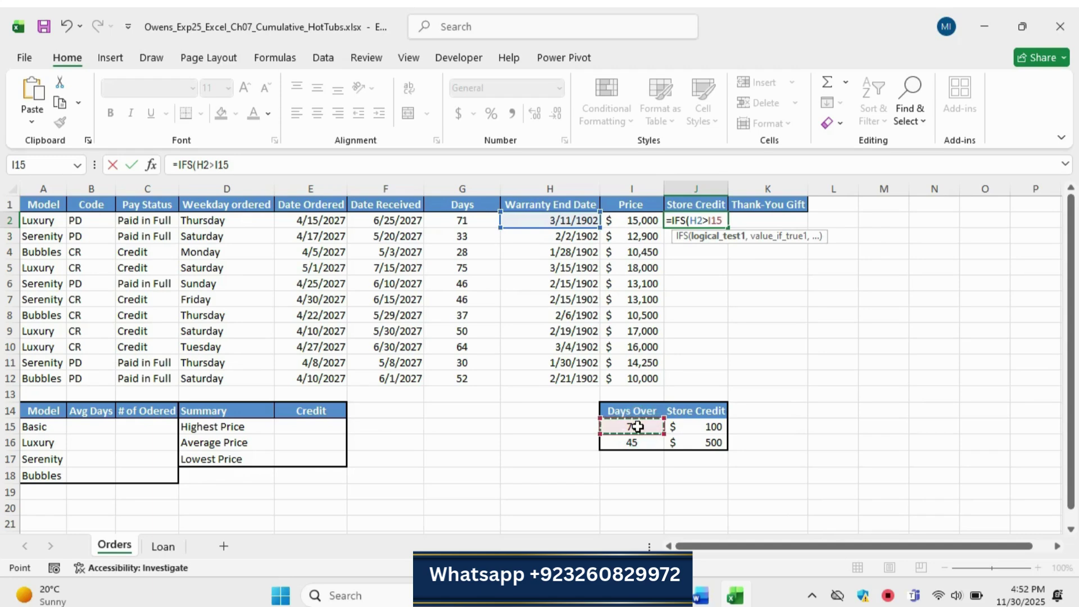
pyautogui.press('BackSpace')
pyautogui.press('BackSpace')
pyautogui.press('BackSpace')
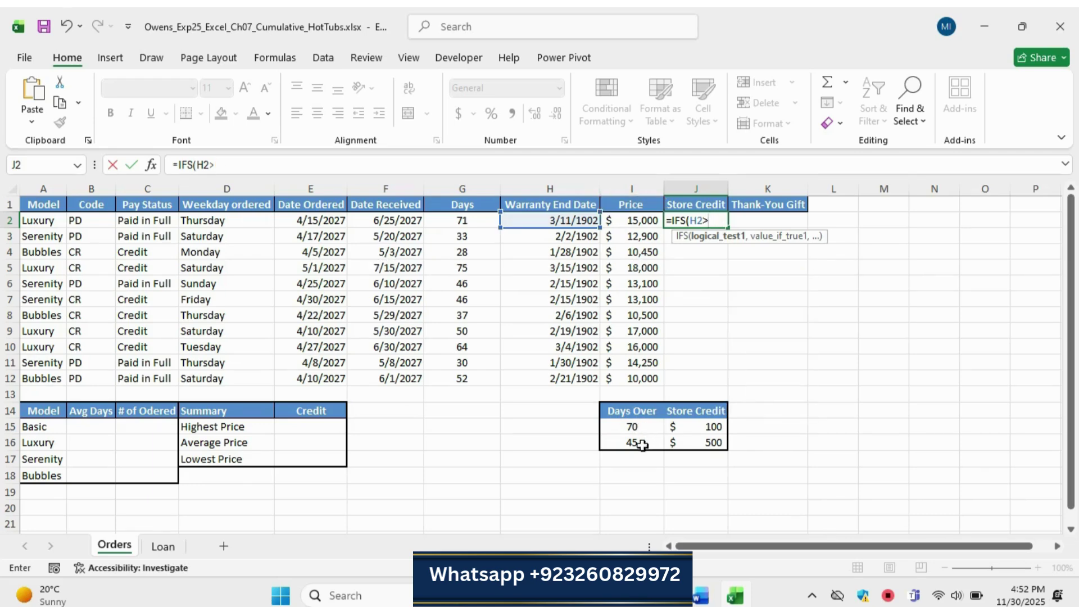
# Step: Complete the first IFS test with the absolute reference $I$16 and use $J$16 as its result
pyautogui.press('F2')
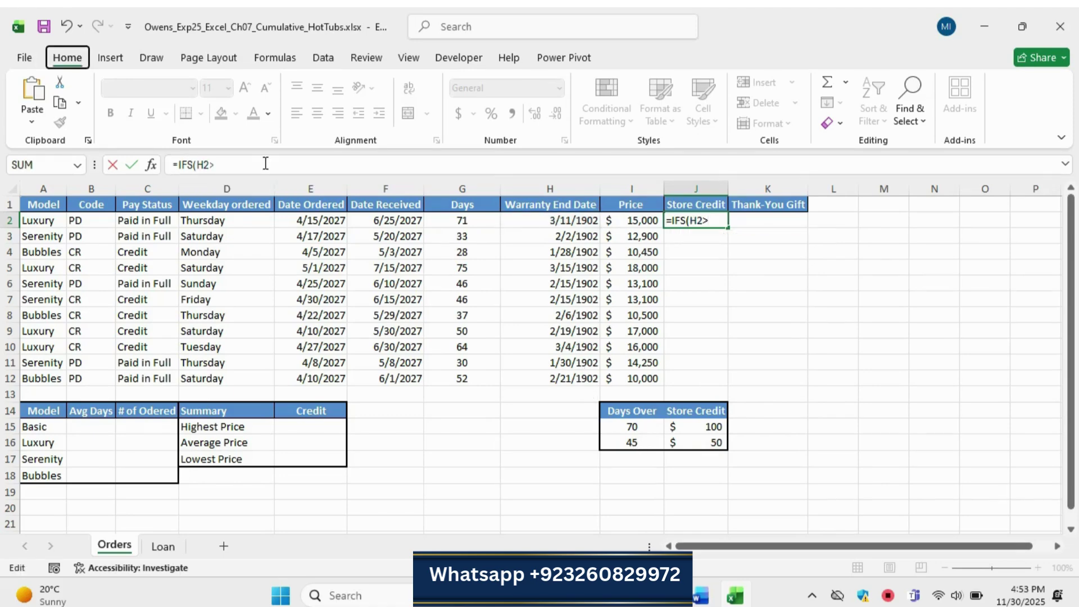
pyautogui.press('alt')
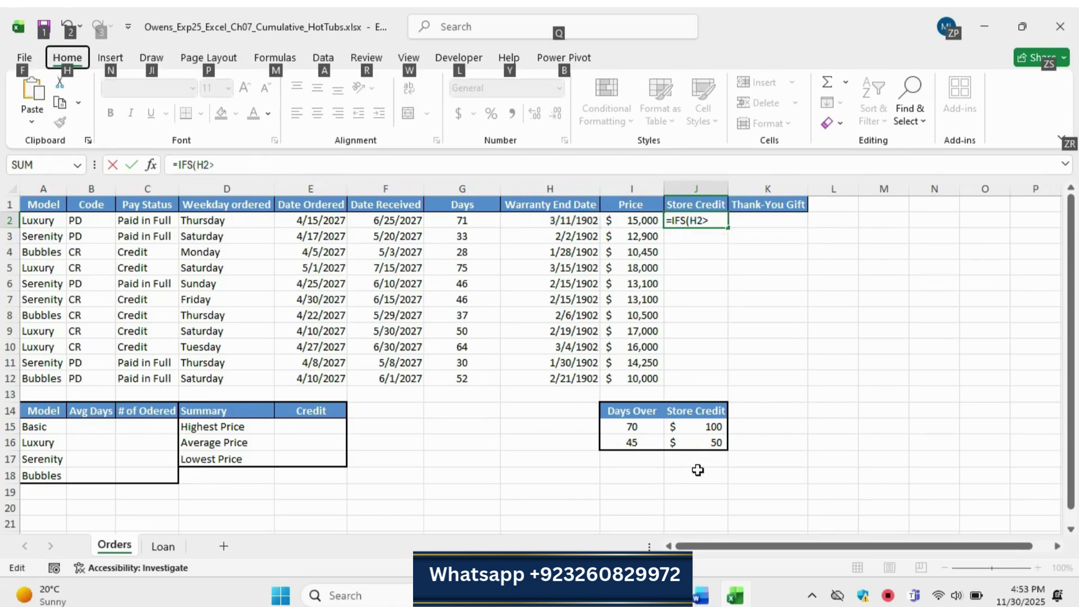
pyautogui.click(633, 442)
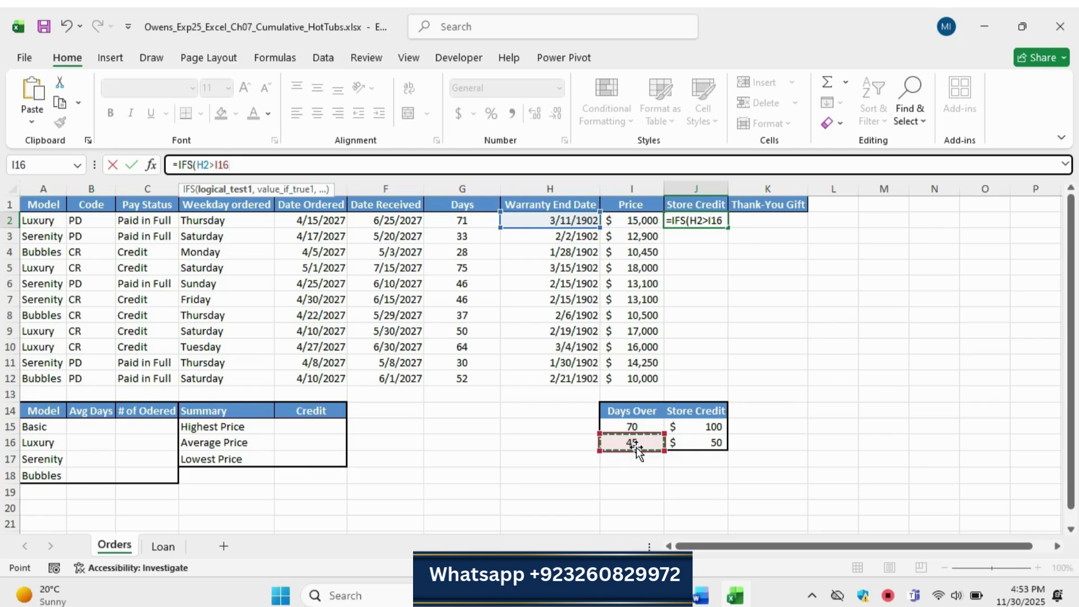
pyautogui.press('F4')
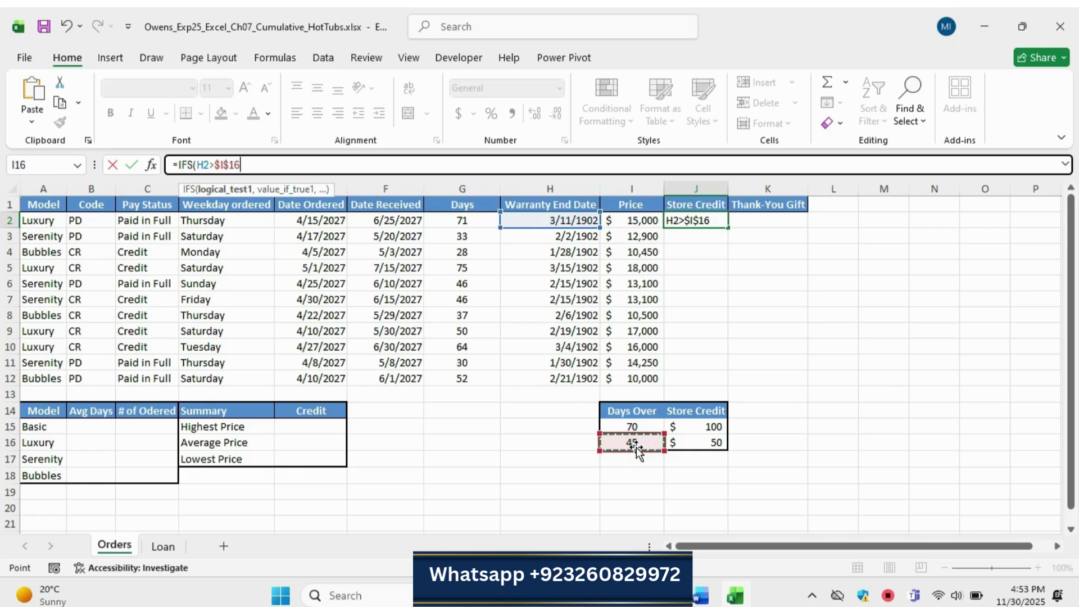
pyautogui.write(',')
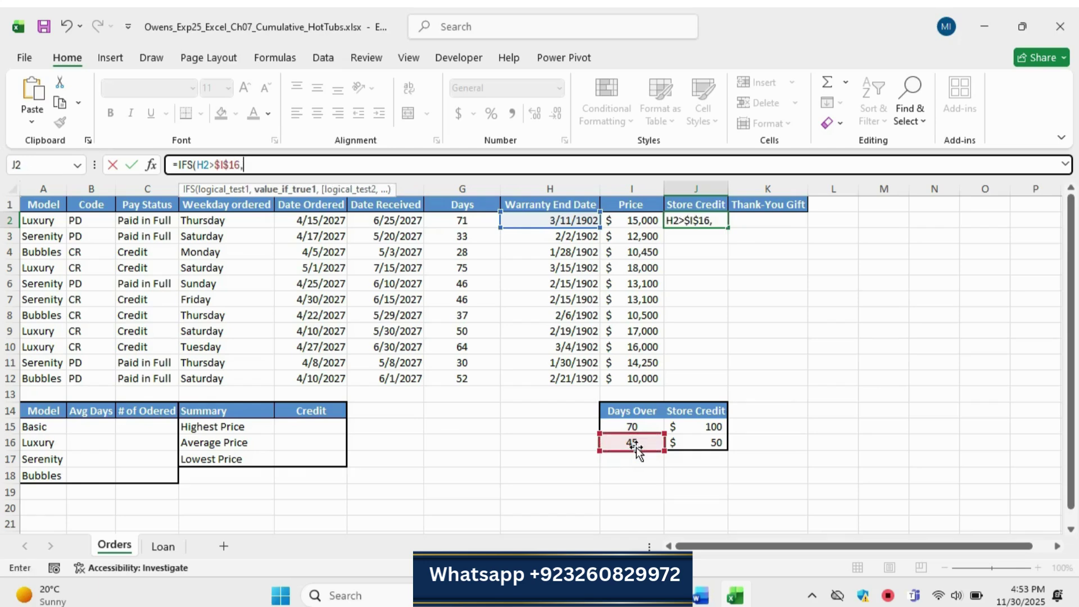
pyautogui.click(710, 445)
pyautogui.press('F4')
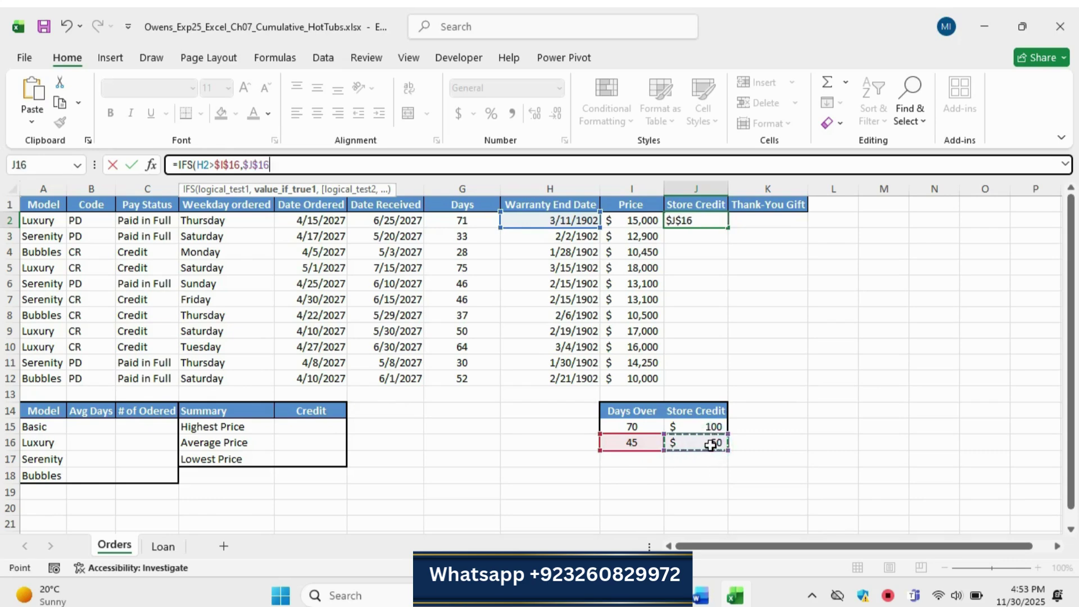
pyautogui.write(',')
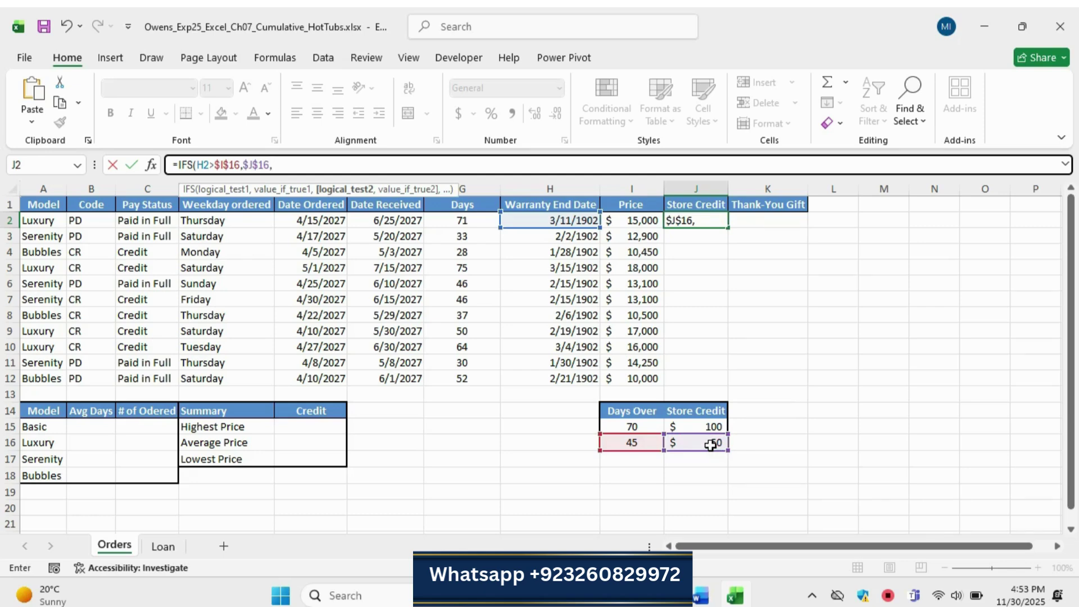
# Step: Check the remaining step 7 conditions in Word and add H2>$I$15 with the result $J$15 to the IFS formula in Excel
pyautogui.click(700, 595)
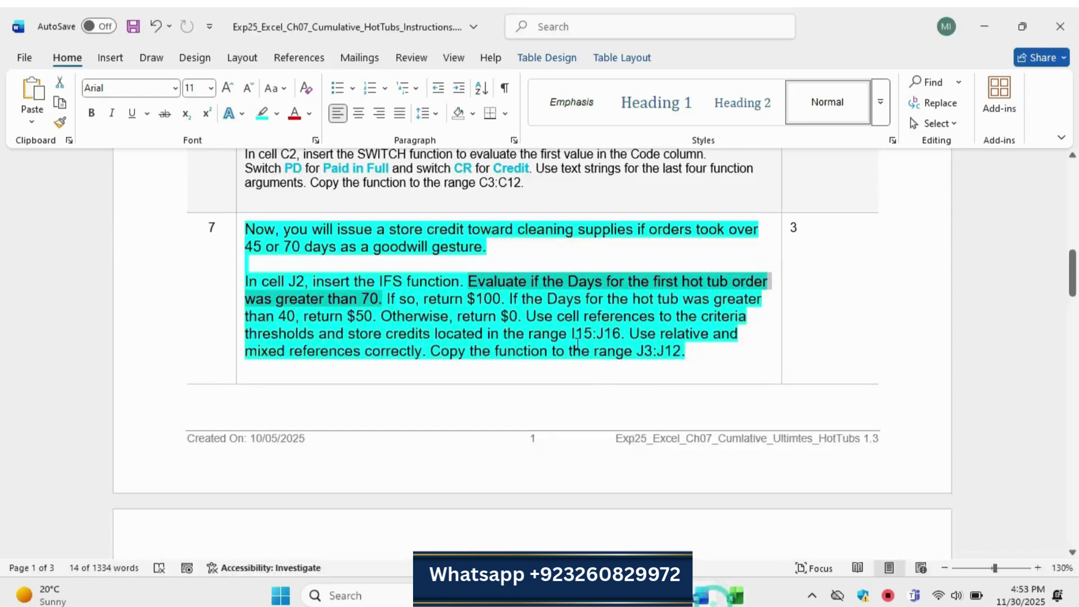
pyautogui.moveTo(393, 306); pyautogui.dragTo(682, 298)
pyautogui.moveTo(541, 309); pyautogui.dragTo(522, 320)
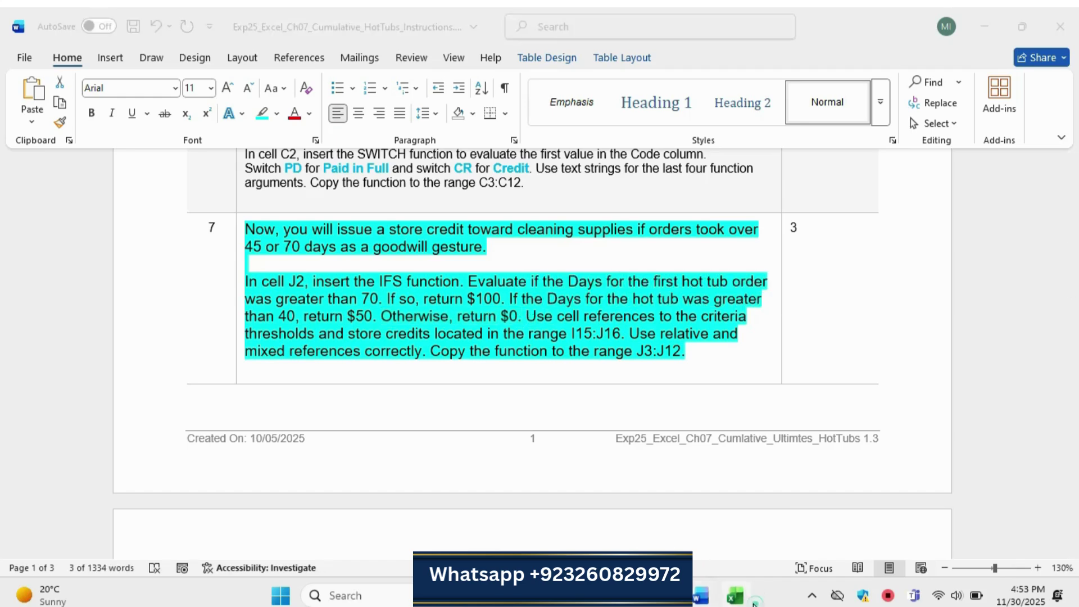
pyautogui.click(735, 595)
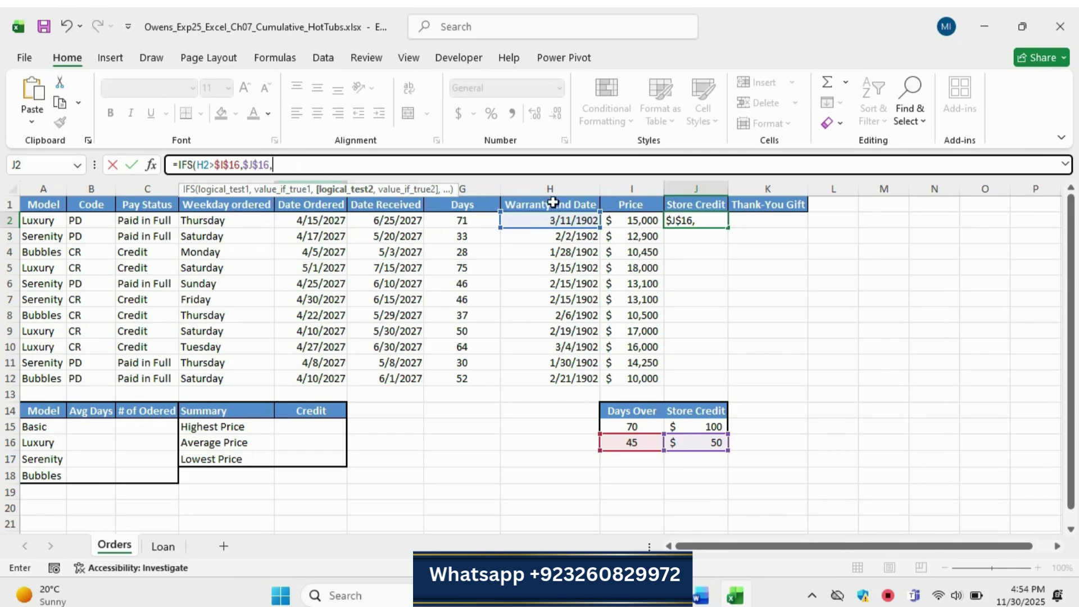
pyautogui.click(553, 220)
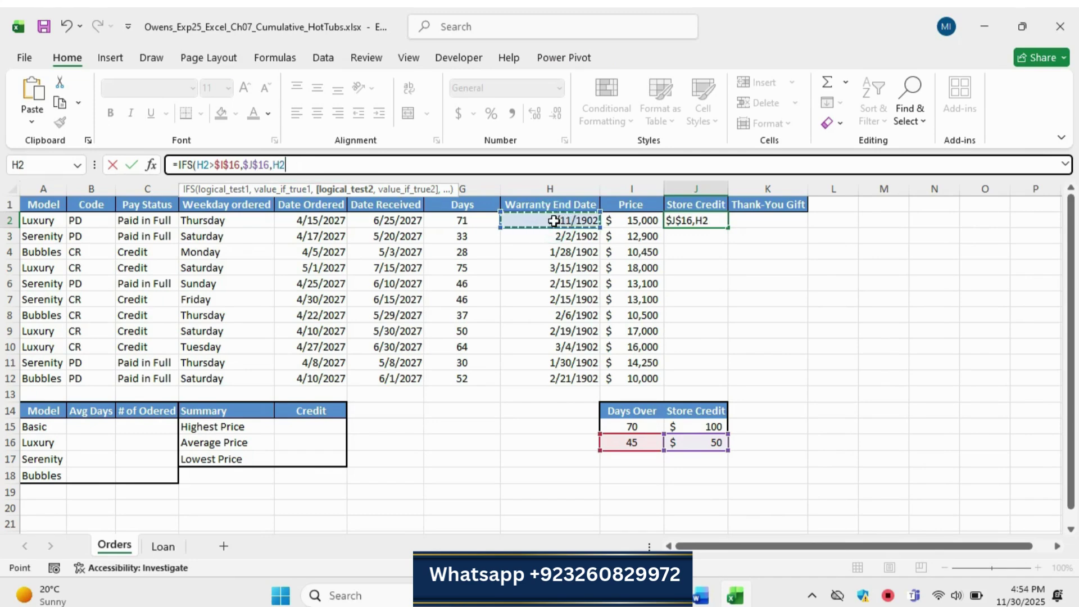
pyautogui.write('>')
pyautogui.click(634, 427)
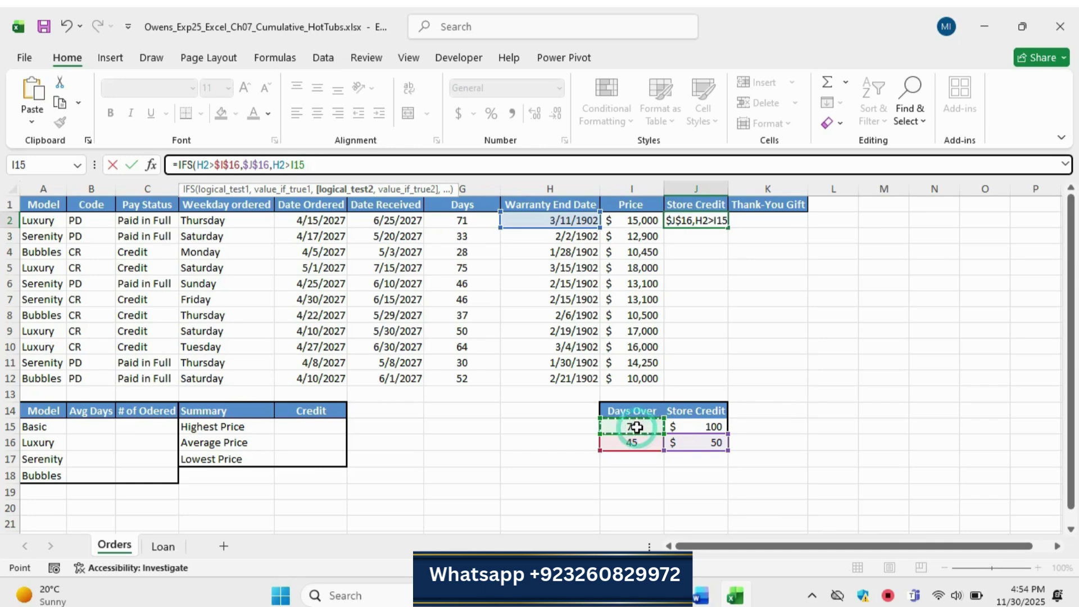
pyautogui.press('F4')
pyautogui.write(',')
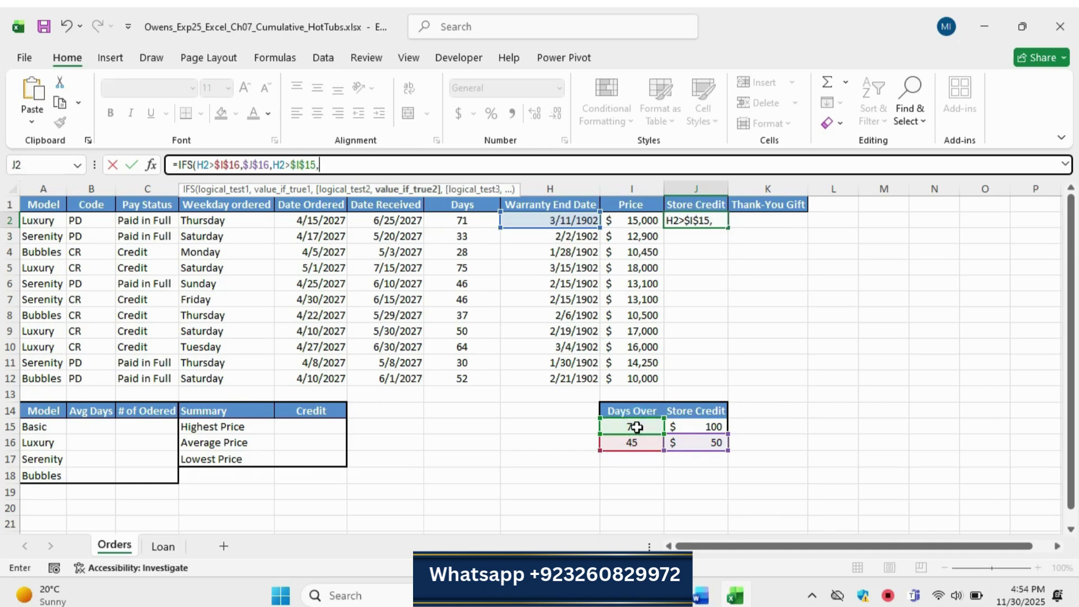
pyautogui.click(695, 427)
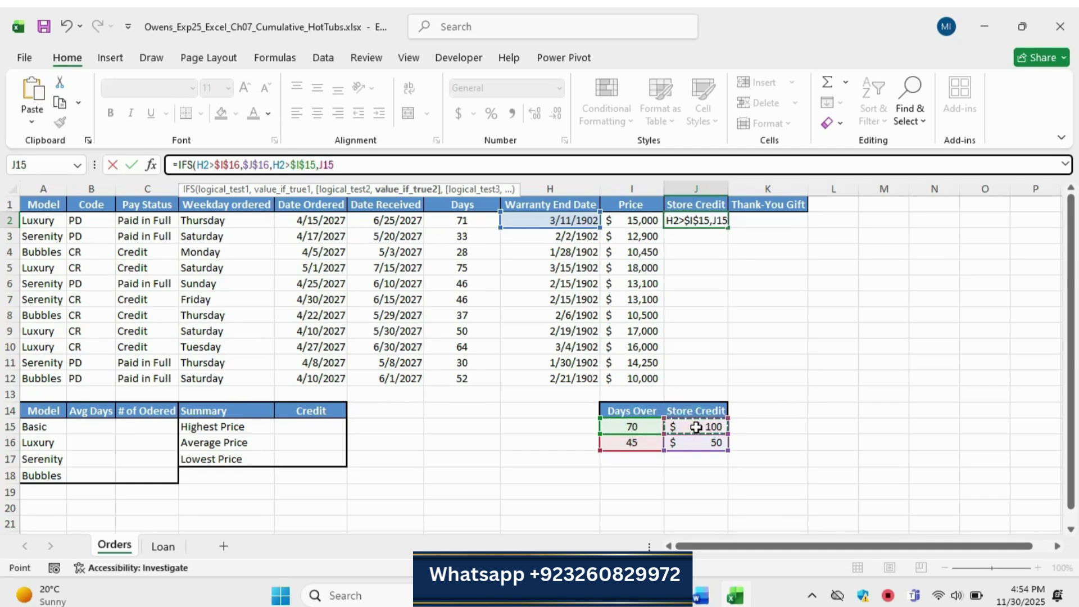
pyautogui.press('F4')
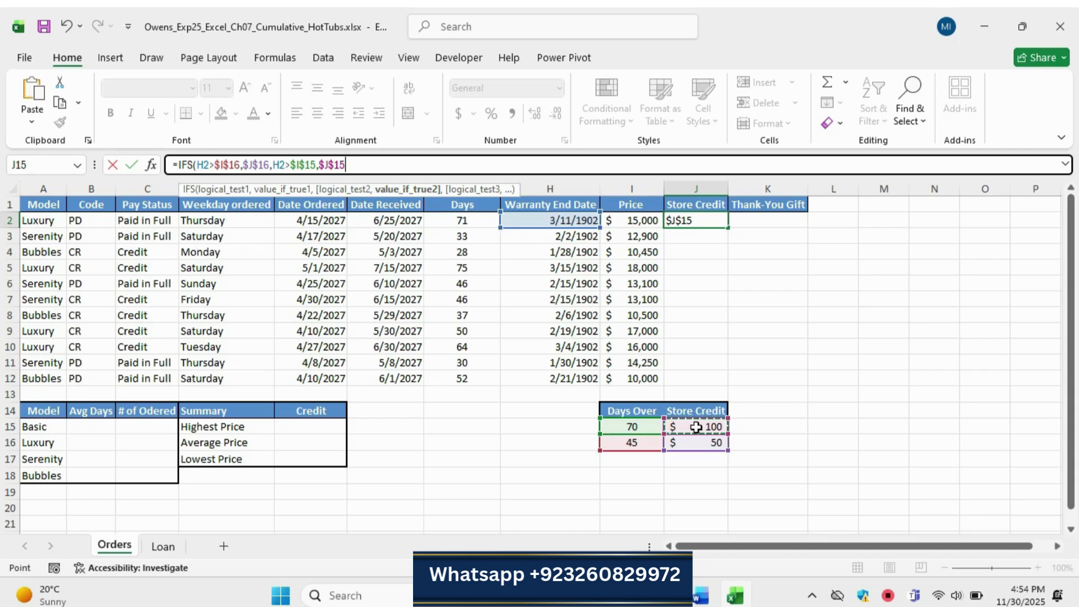
pyautogui.write(',')
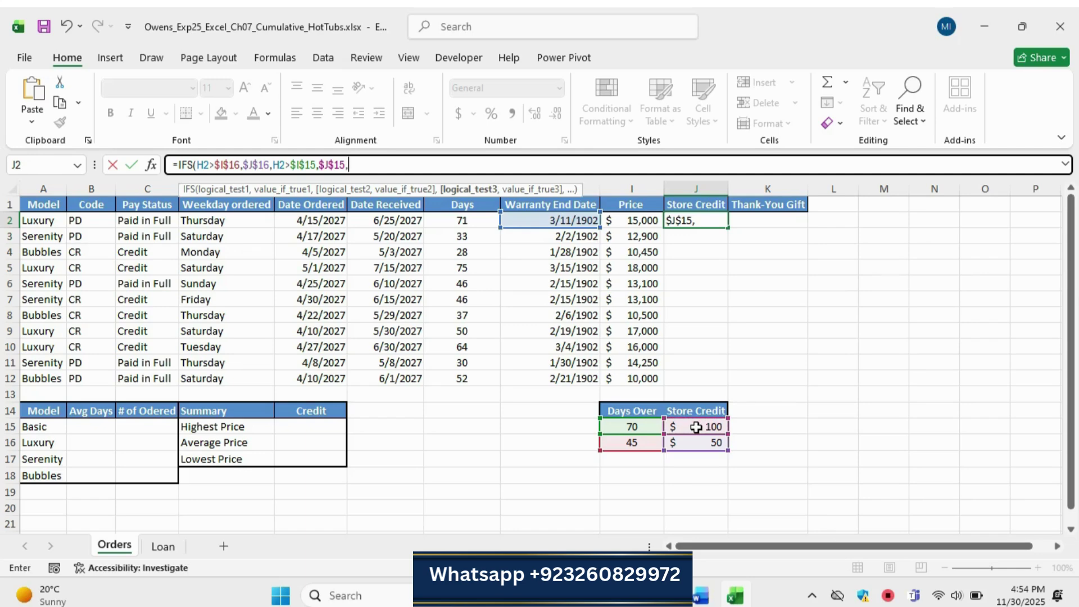
# Step: Finish the IFS formula with TRUE and the fallback value 0 after checking the otherwise condition in Word, and select cell J2
pyautogui.write('Tr')
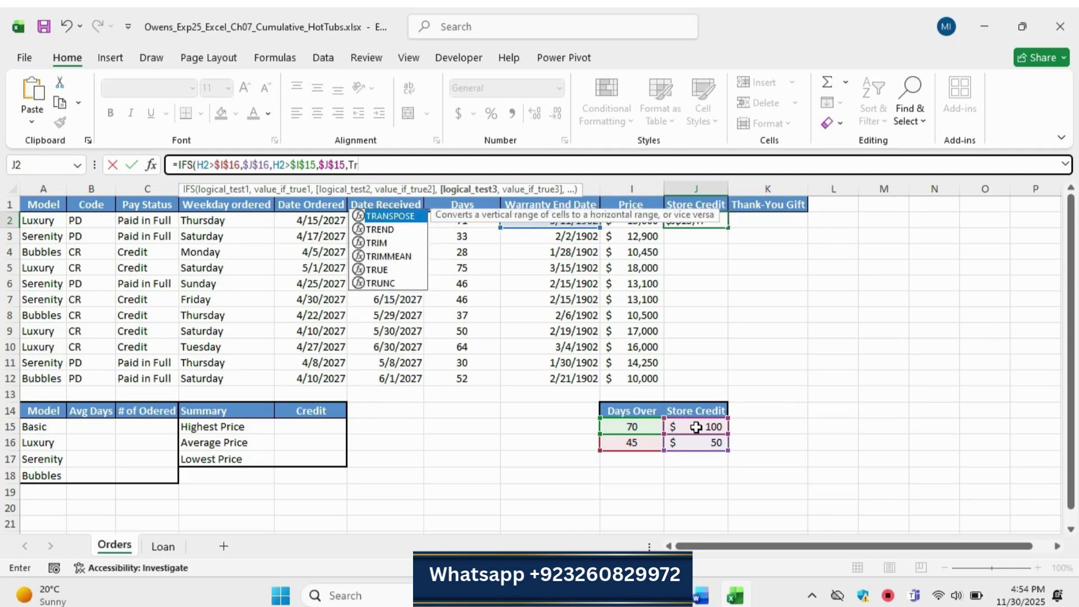
pyautogui.write('ue')
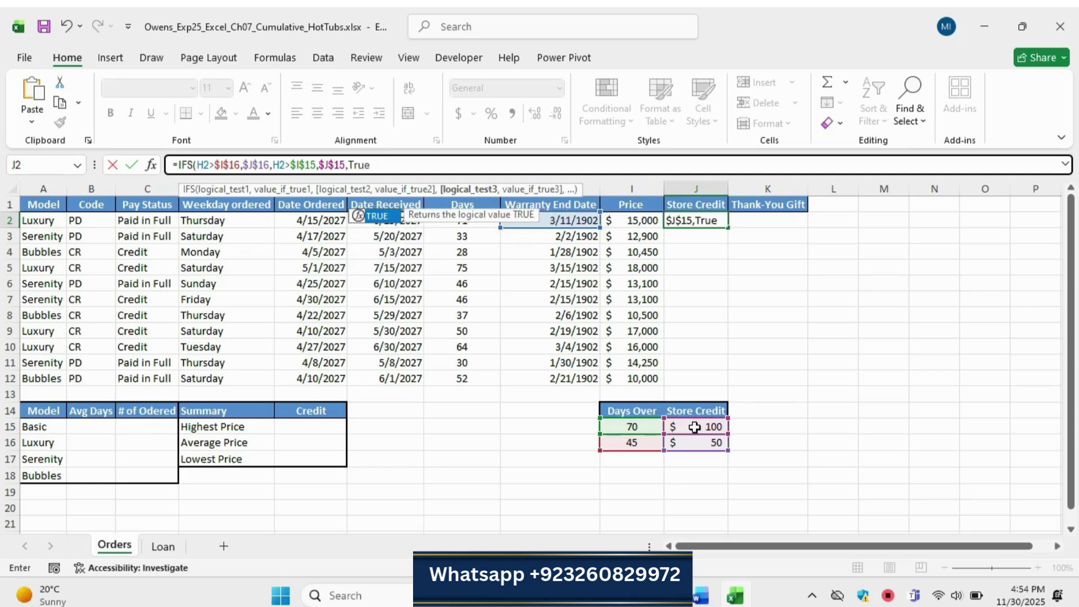
pyautogui.doubleClick(387, 219)
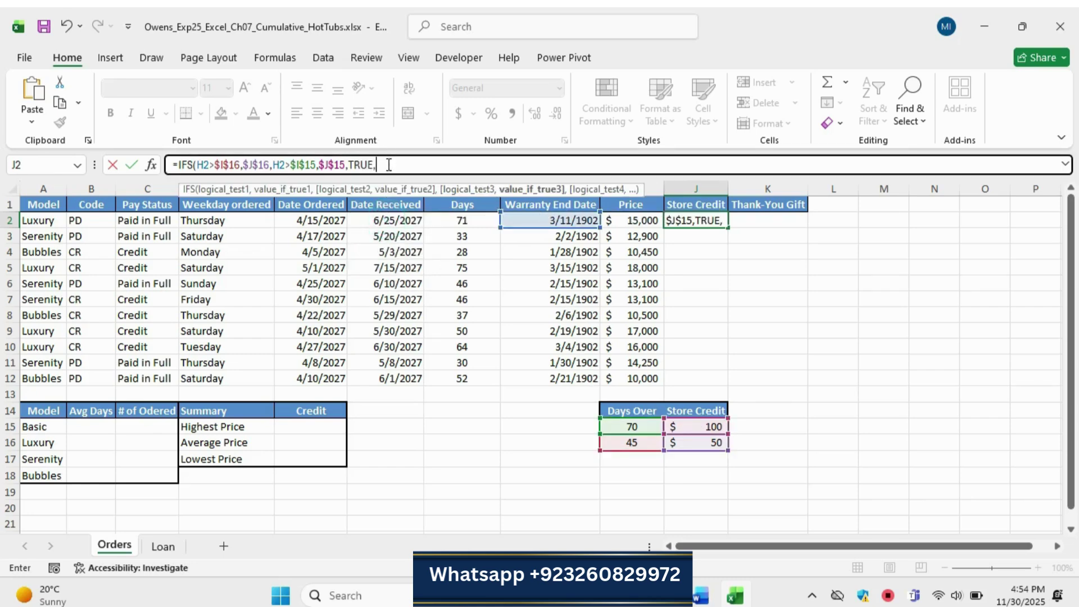
pyautogui.click(701, 594)
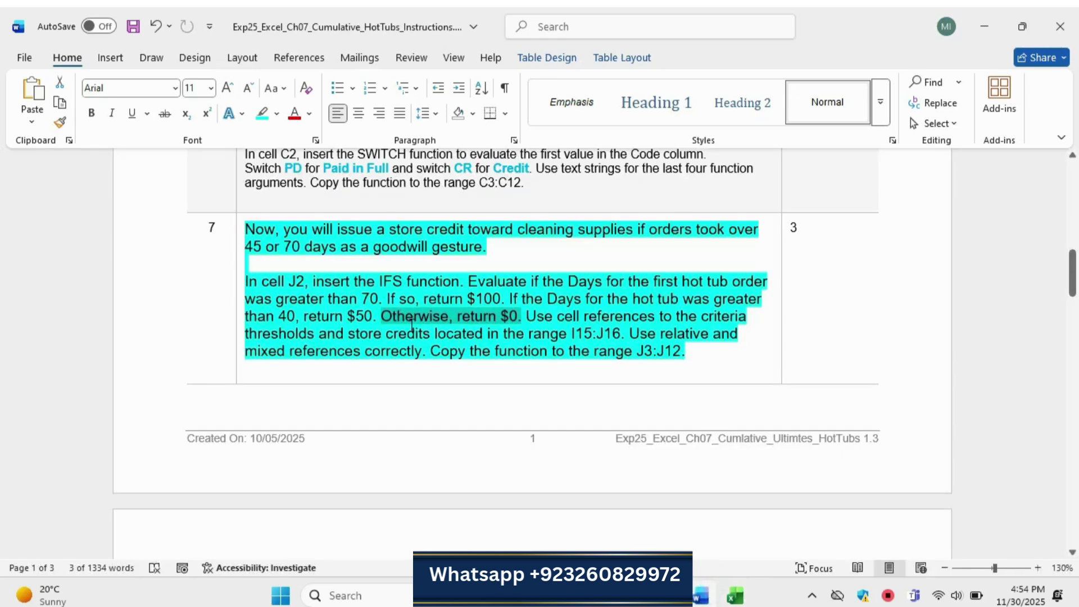
pyautogui.click(734, 594)
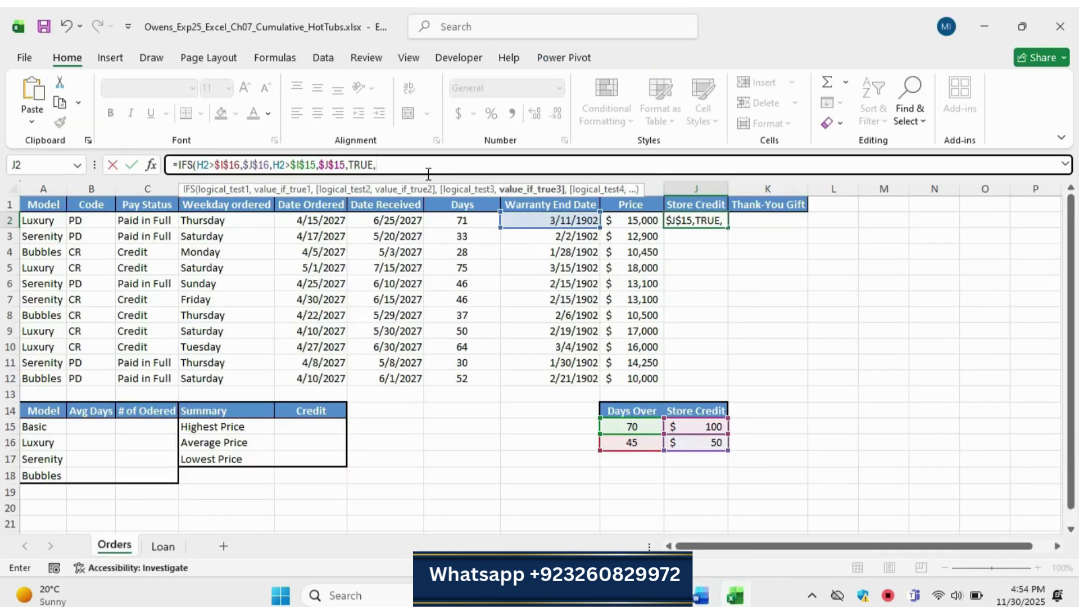
pyautogui.write('0')
pyautogui.press('Return')
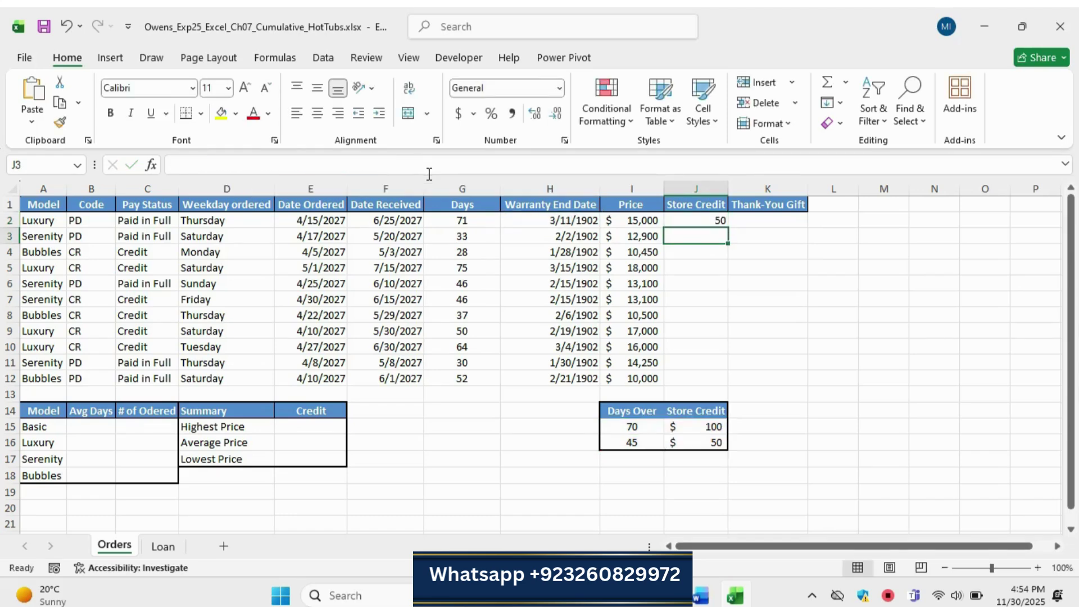
pyautogui.click(712, 220)
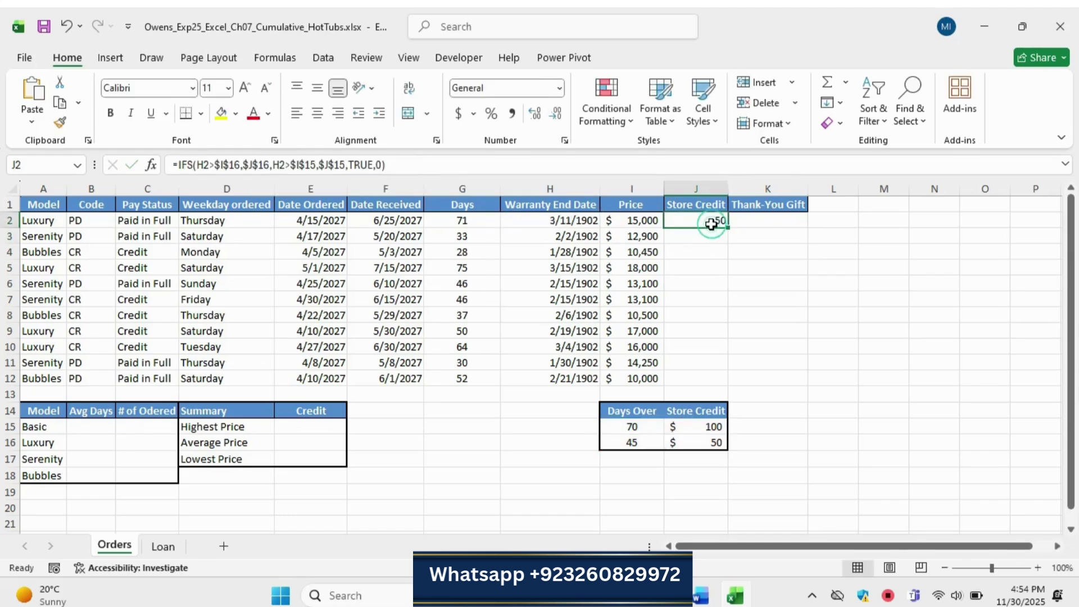
# Step: Check the step 7 instructions in Word against the J2 store credit formula and return to the Excel workbook
pyautogui.click(702, 597)
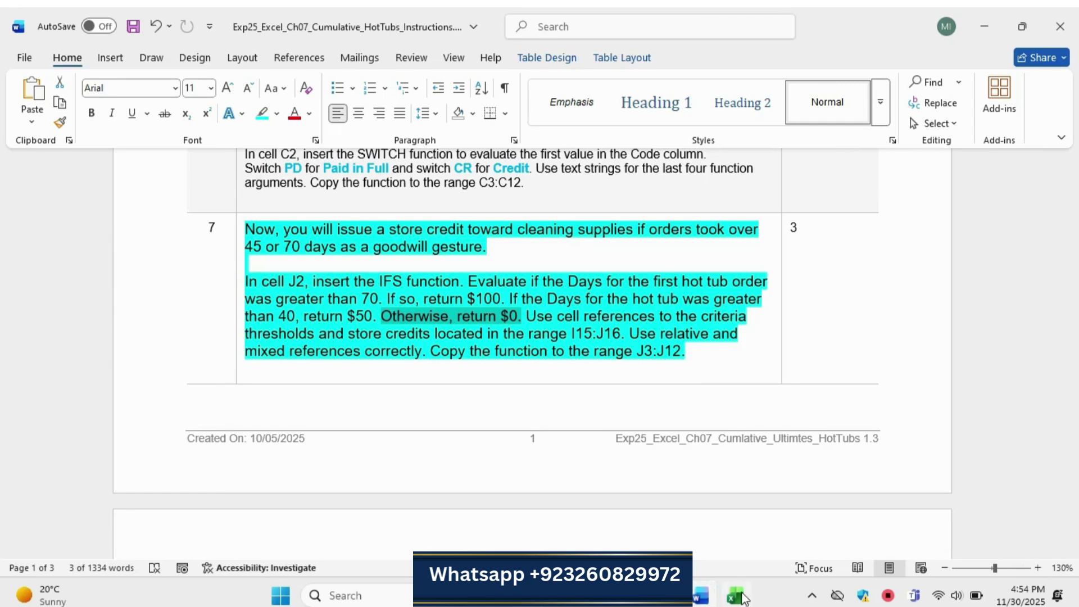
pyautogui.click(736, 596)
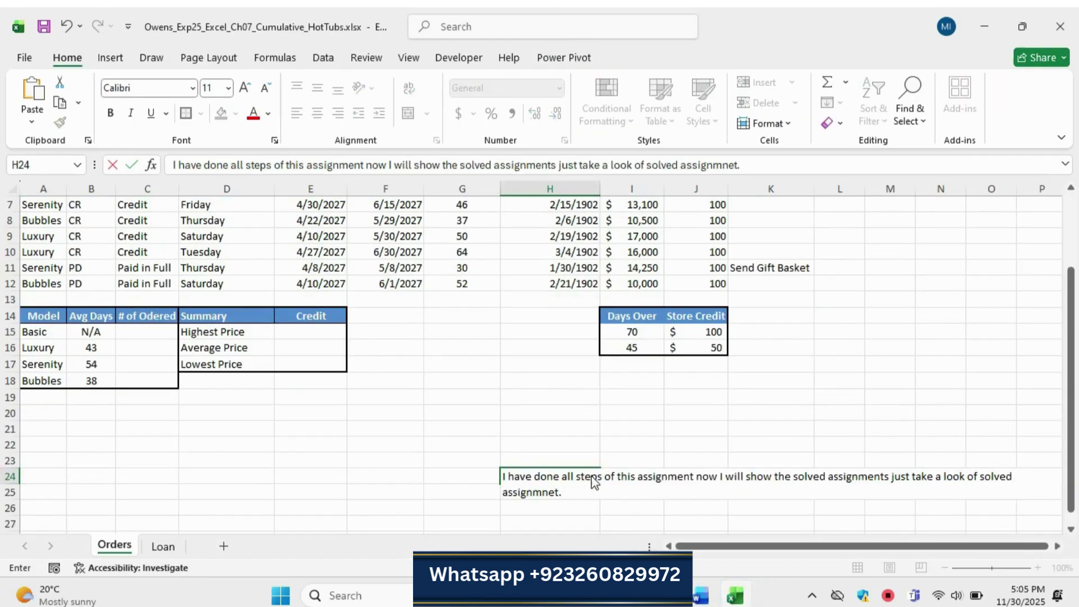
# Step: Close the Owens_Exp25_Excel_Ch07_Cumulative_HotTubs workbook in Excel, saving its changes, and return to the project folder
pyautogui.press('alt')
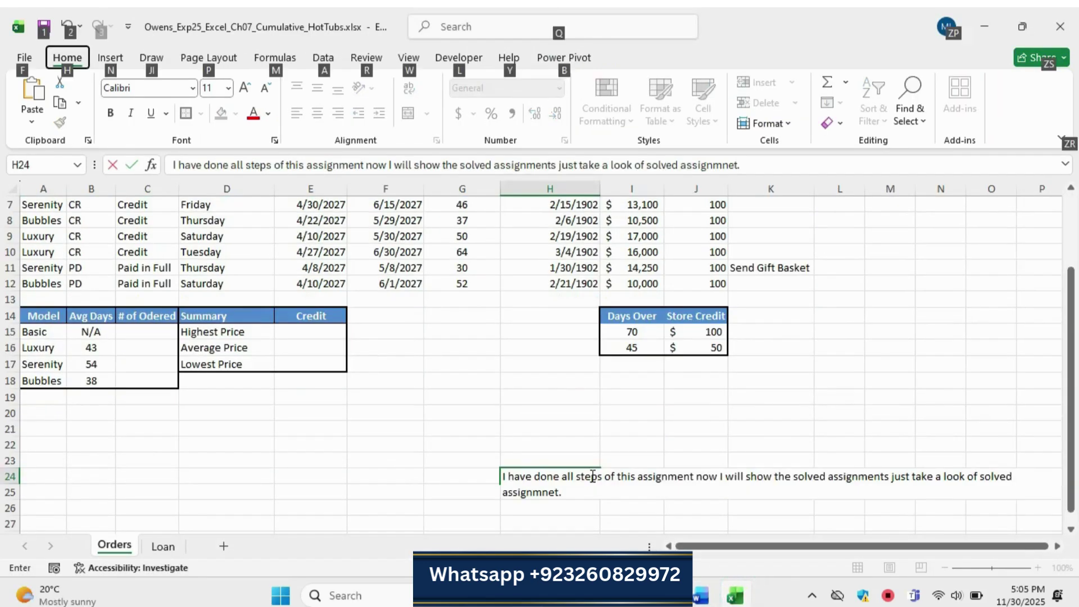
pyautogui.hotkey('alt', 'Tab')
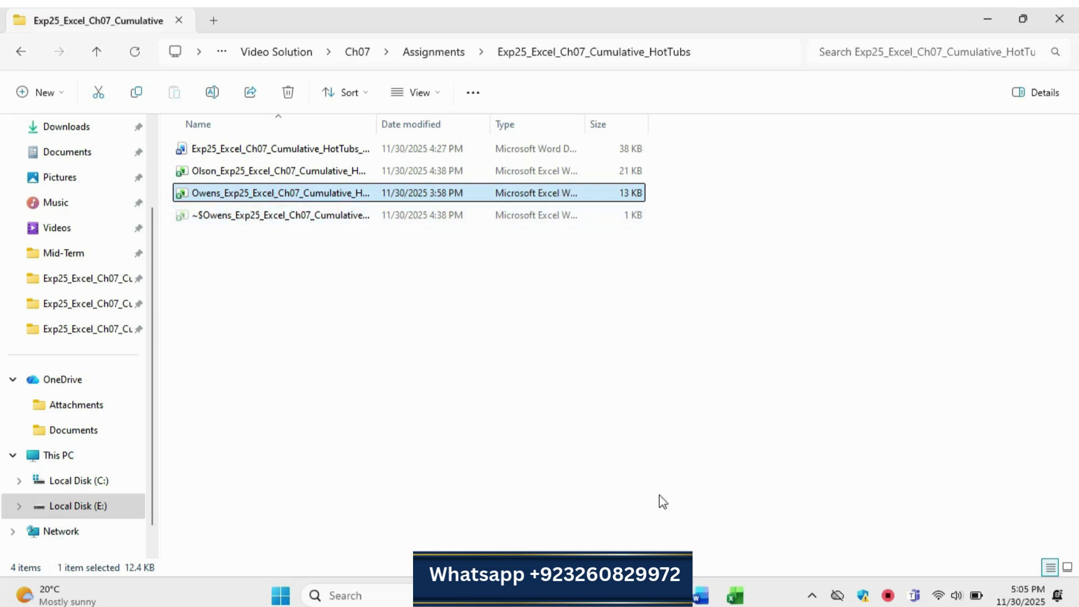
pyautogui.click(736, 594)
pyautogui.click(1060, 27)
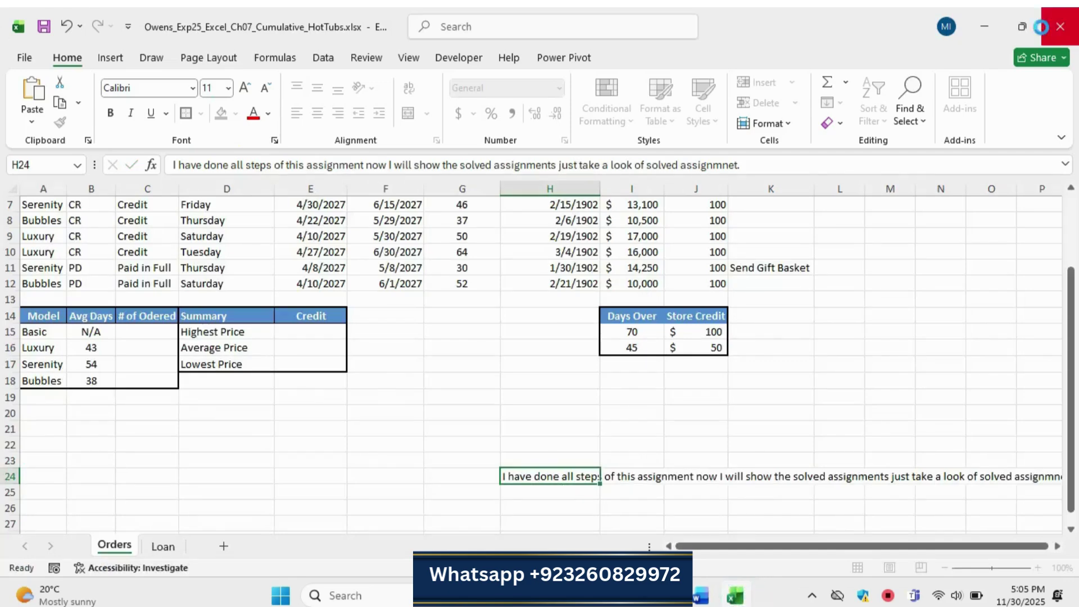
pyautogui.click(571, 416)
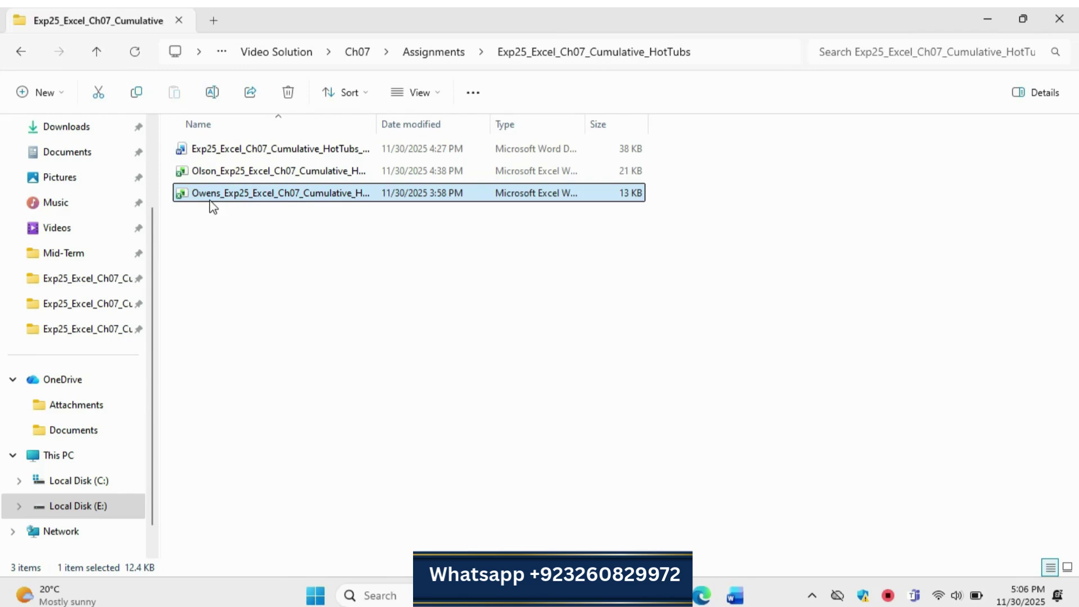
# Step: Rename the practice workbook in File Explorer as Owens1_Exp25_Excel_Ch07_Cumulative_HotTubs.xlsx
pyautogui.click(211, 203)
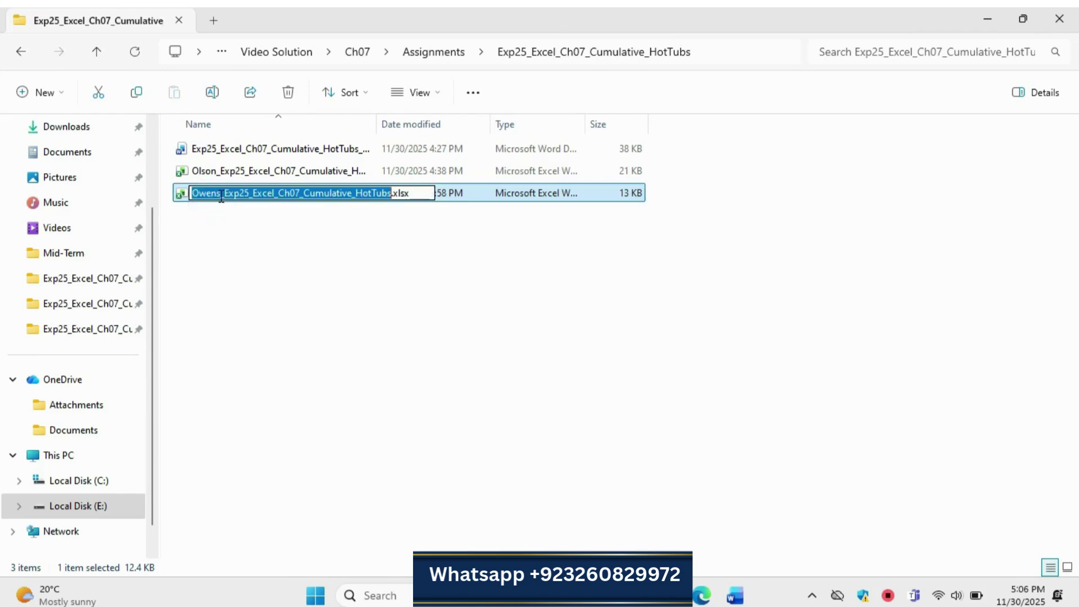
pyautogui.click(221, 194)
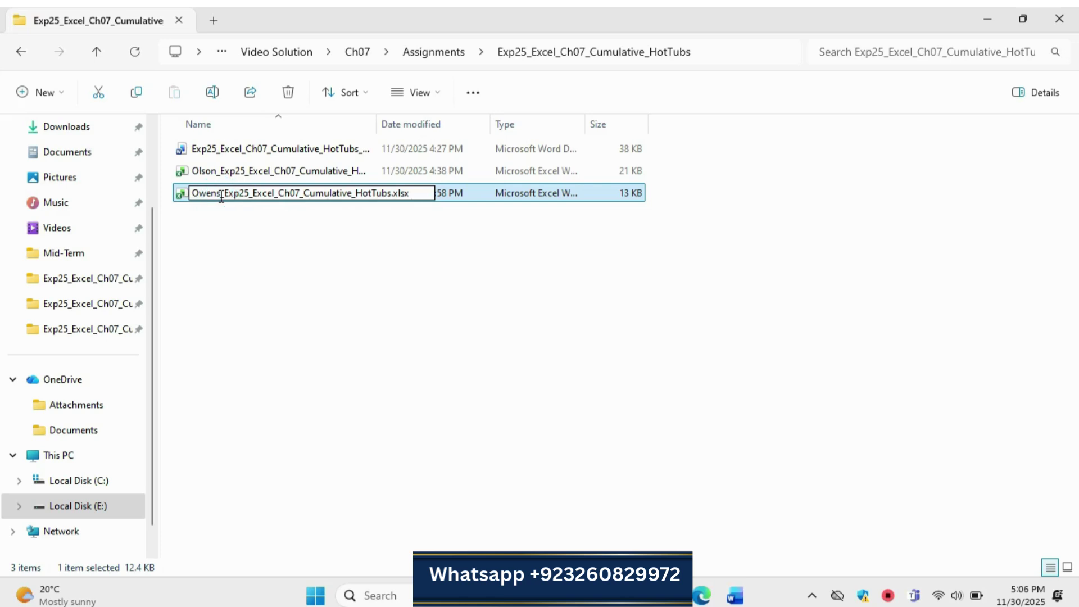
pyautogui.write('1')
pyautogui.click(238, 224)
# Step: Rename the solved workbook, whose file name starts with Olson, as Owens_Exp25_Excel_Ch07_Cumulative_HotTubs.xlsx
pyautogui.click(219, 178)
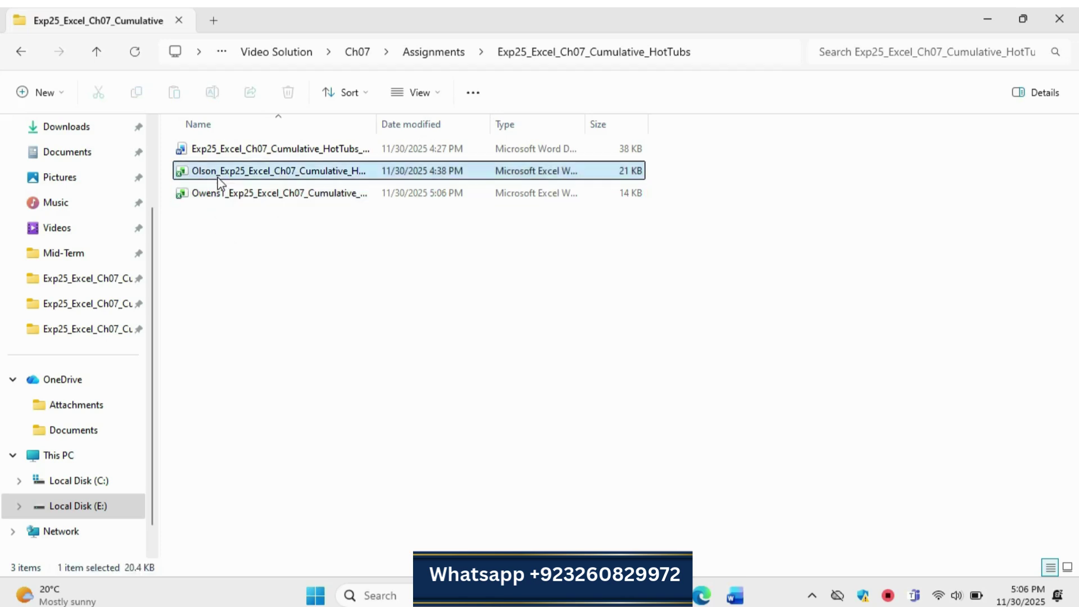
pyautogui.click(219, 179)
pyautogui.click(218, 178)
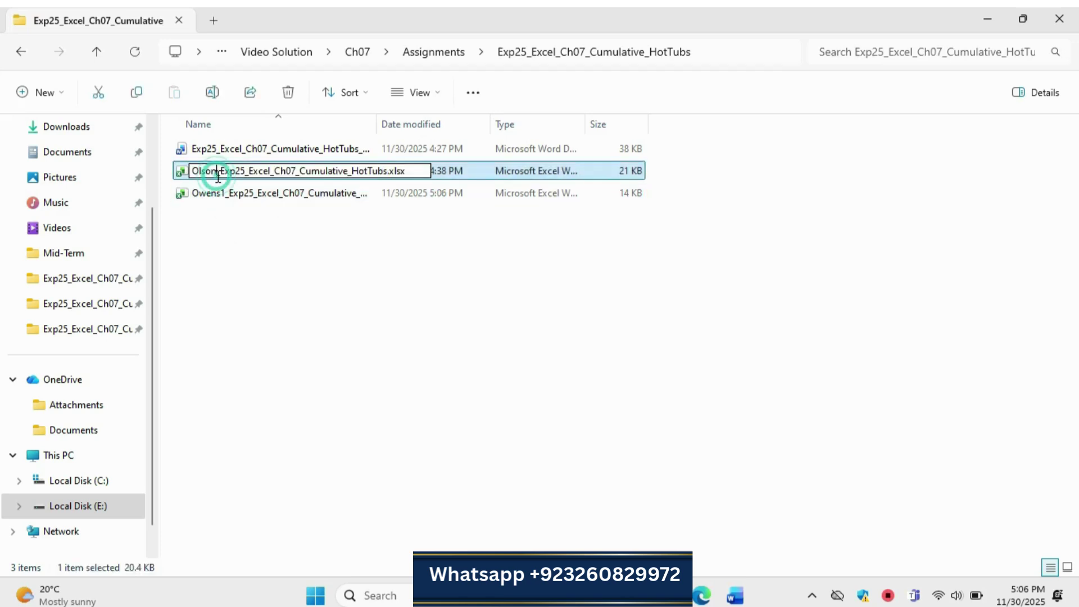
pyautogui.press('BackSpace')
pyautogui.press('BackSpace')
pyautogui.press('BackSpace')
pyautogui.press('BackSpace')
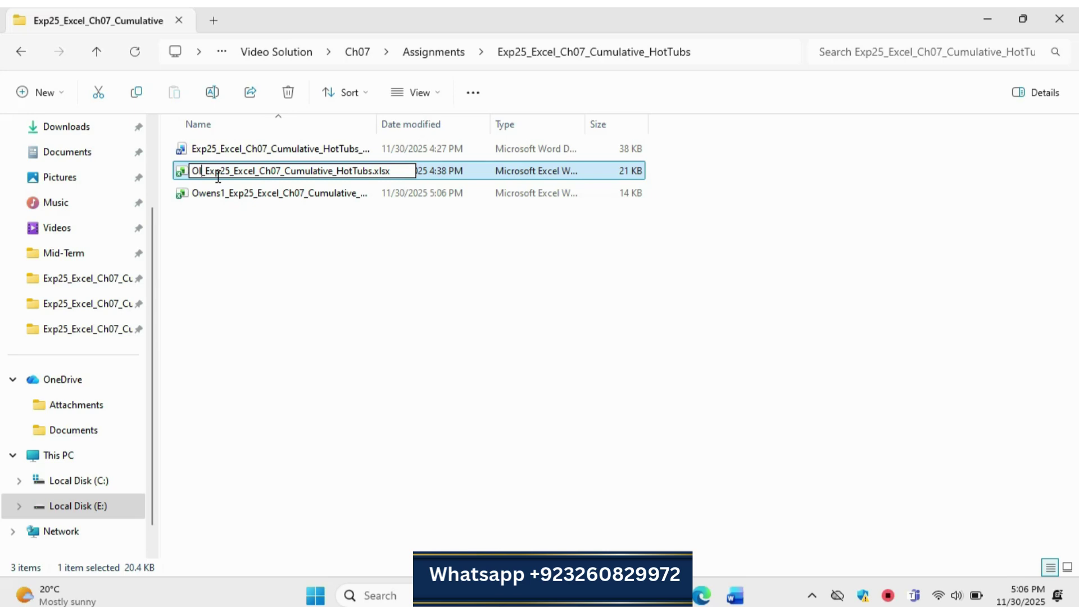
pyautogui.press('BackSpace')
pyautogui.write('w_')
pyautogui.write('ens')
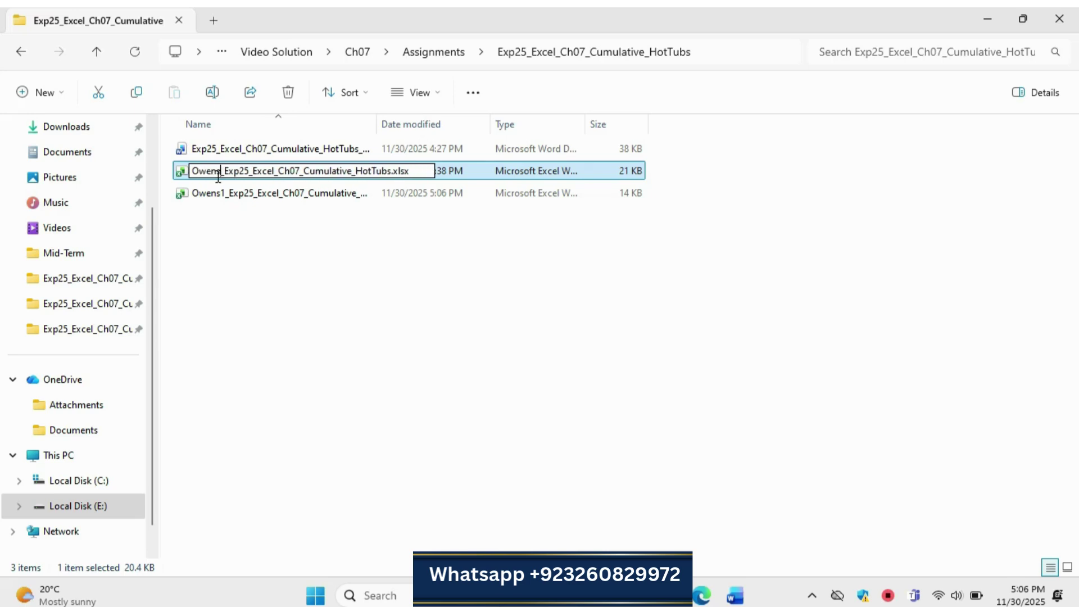
pyautogui.click(260, 252)
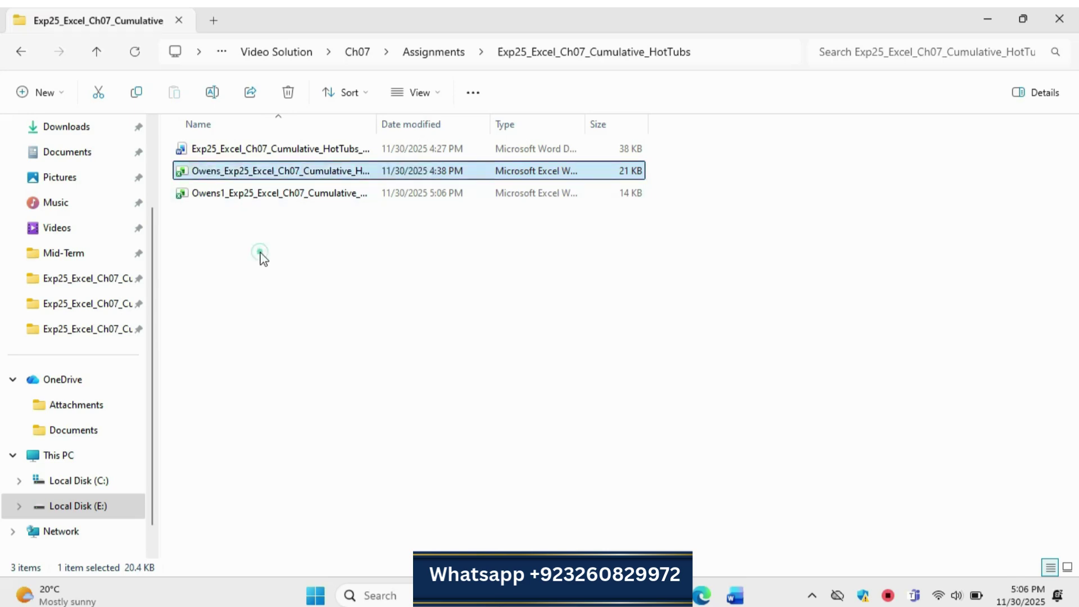
# Step: Open the solved Owens_Exp25_Excel_Ch07_Cumulative_HotTubs workbook in Excel, enable editing, and show the Orders sheet
pyautogui.click(286, 172)
pyautogui.doubleClick(285, 172)
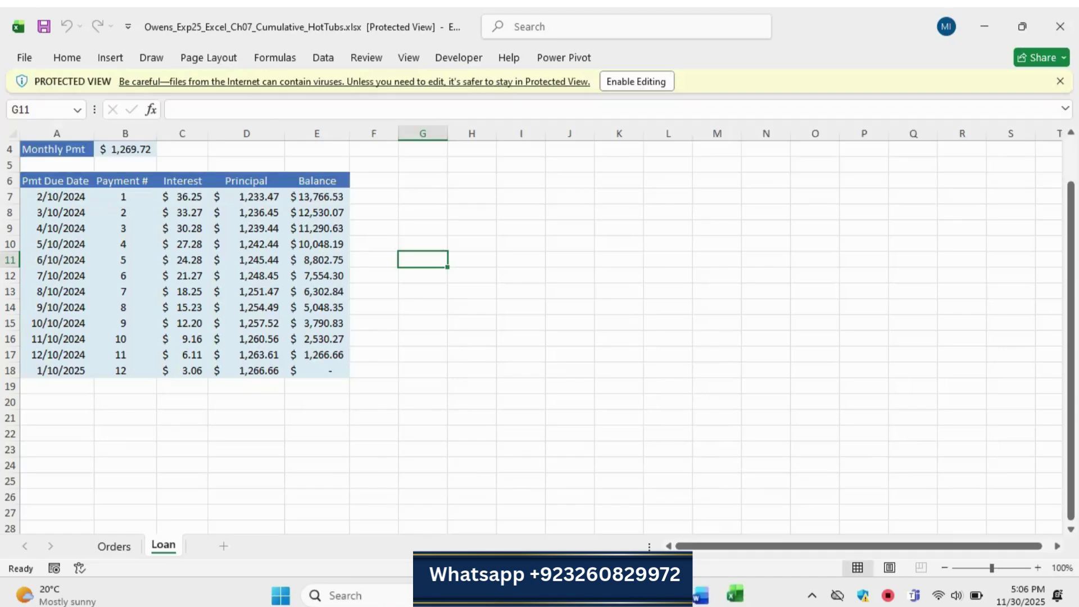
pyautogui.click(638, 84)
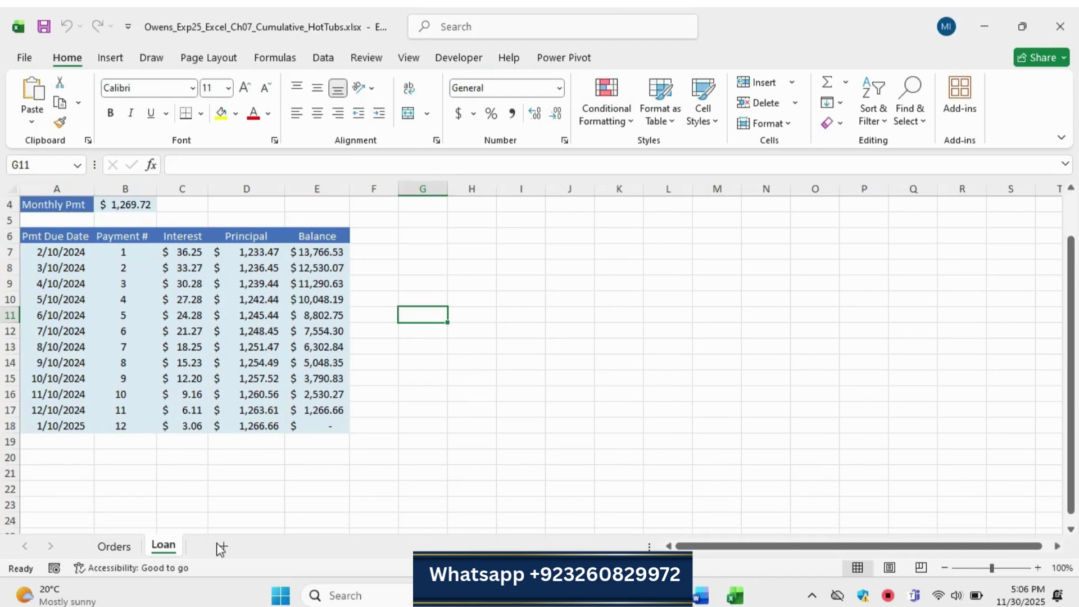
pyautogui.click(114, 545)
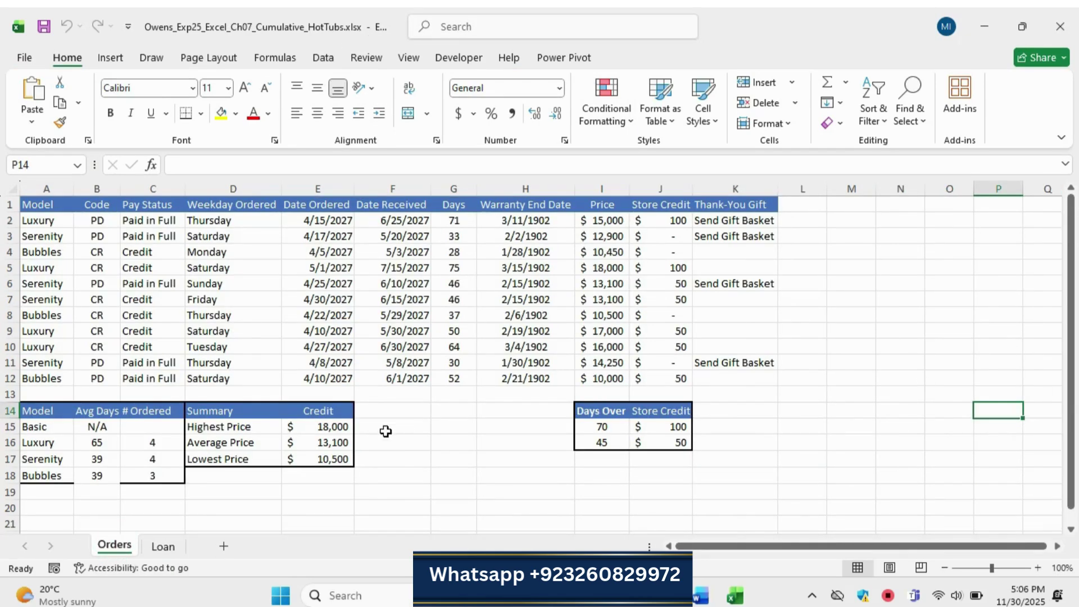
# Step: Try thick outside borders on the Avg Days values in B15:B18 and undo the border change
pyautogui.moveTo(97, 427); pyautogui.dragTo(97, 476)
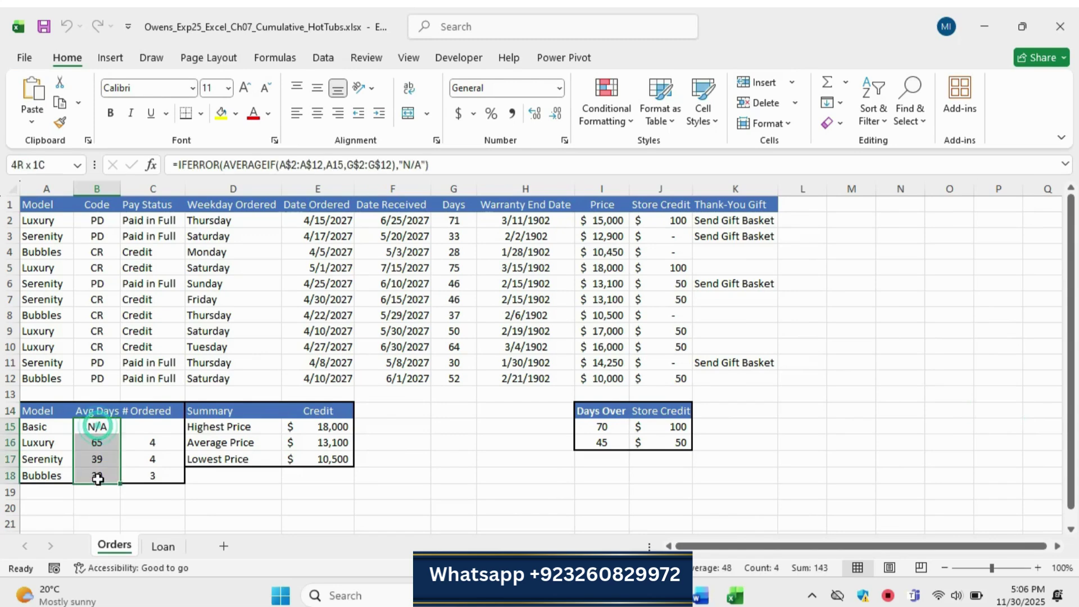
pyautogui.click(201, 114)
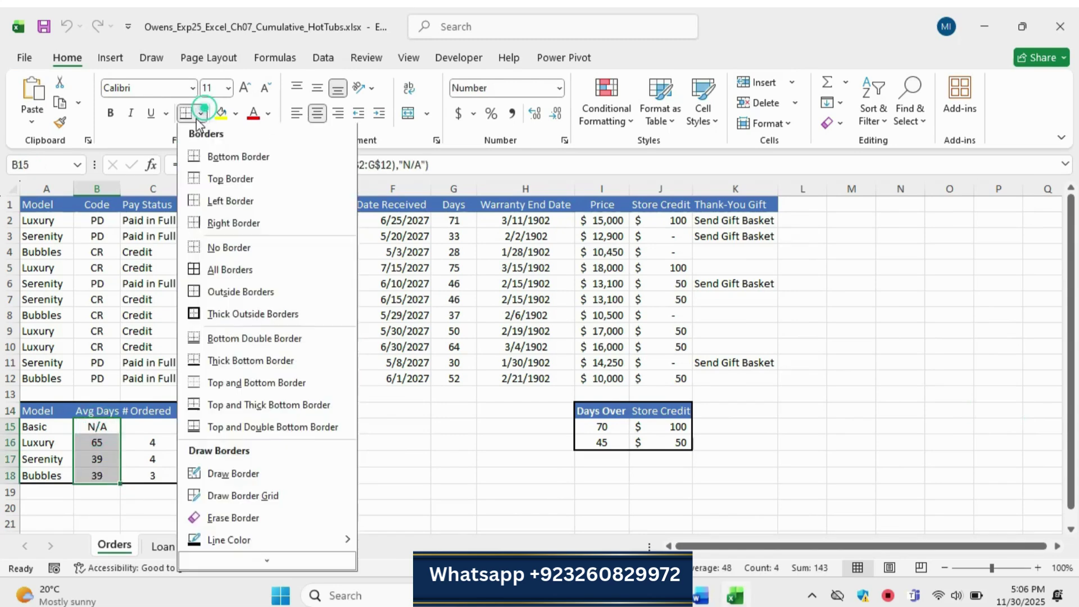
pyautogui.click(245, 315)
pyautogui.click(867, 422)
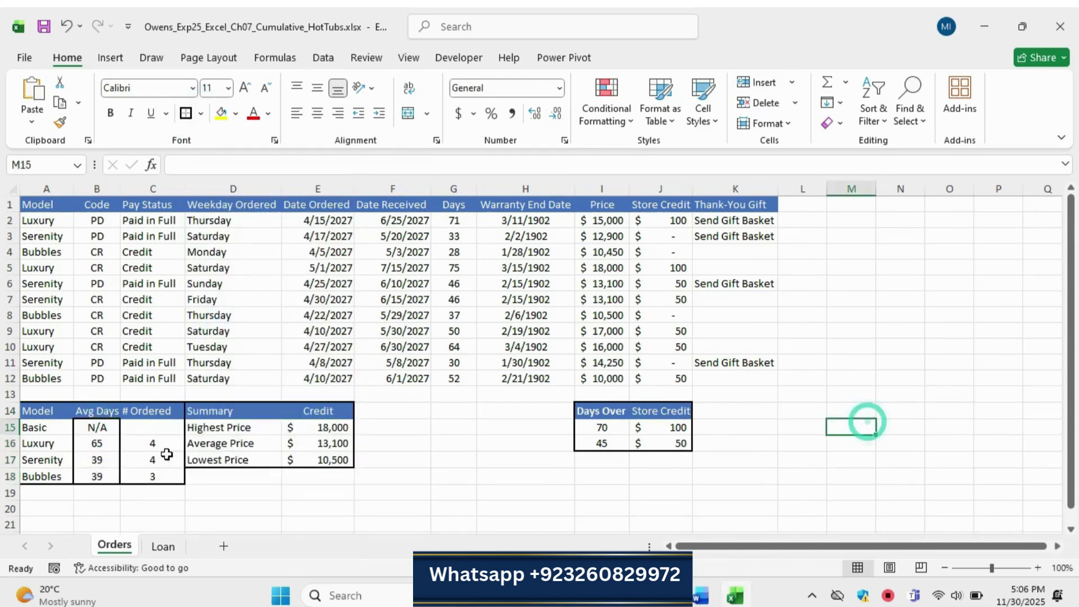
pyautogui.hotkey('ctrl', 'z')
pyautogui.click(134, 493)
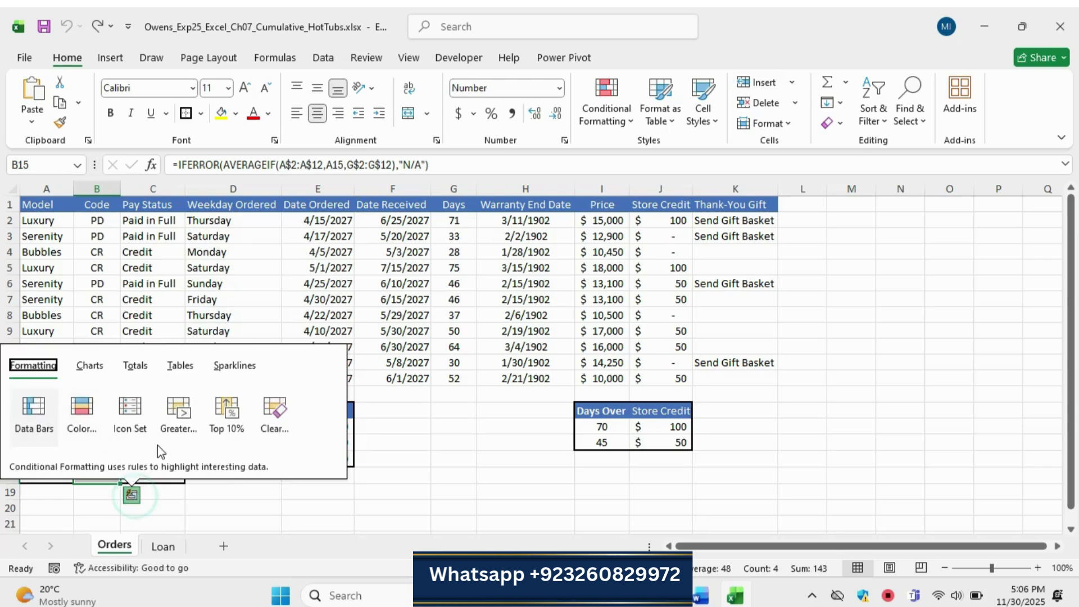
pyautogui.click(557, 490)
# Step: Apply thick outside borders to the model summary table in A14:C18 on the Orders sheet
pyautogui.moveTo(31, 416); pyautogui.dragTo(140, 478)
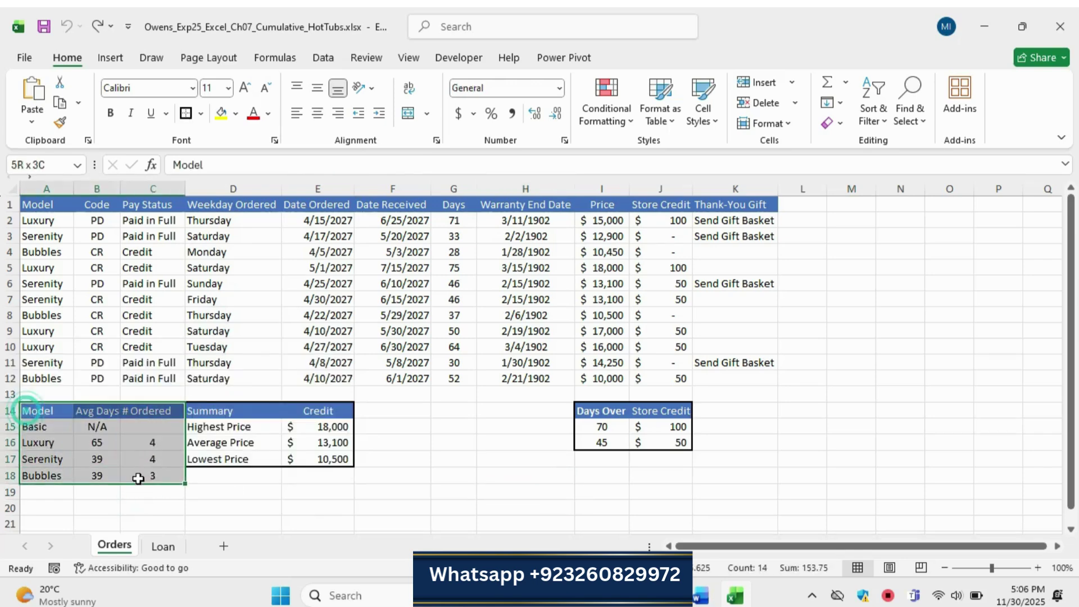
pyautogui.click(186, 114)
pyautogui.click(493, 430)
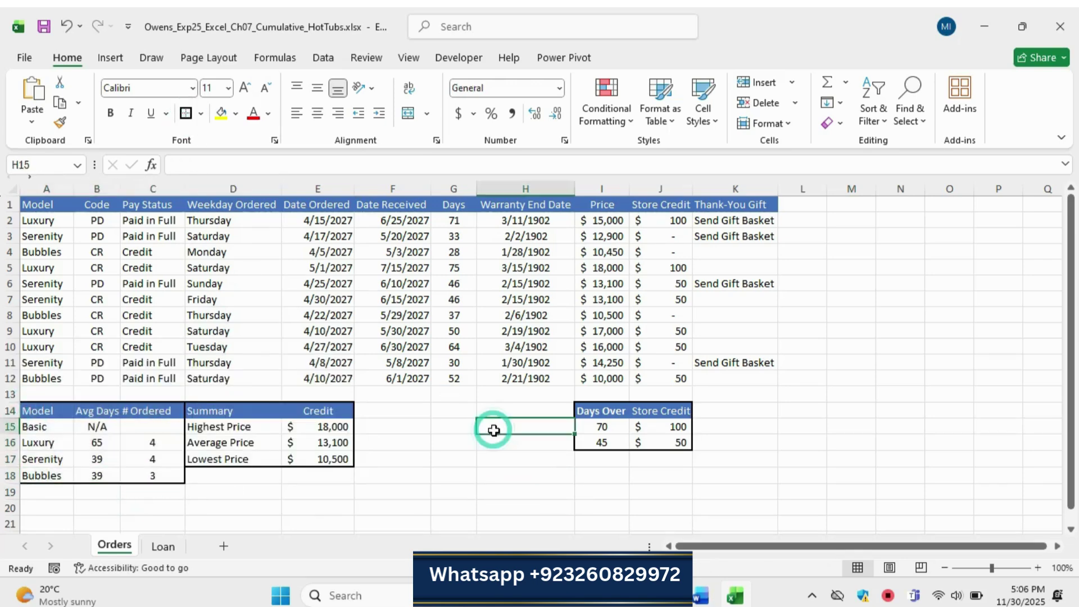